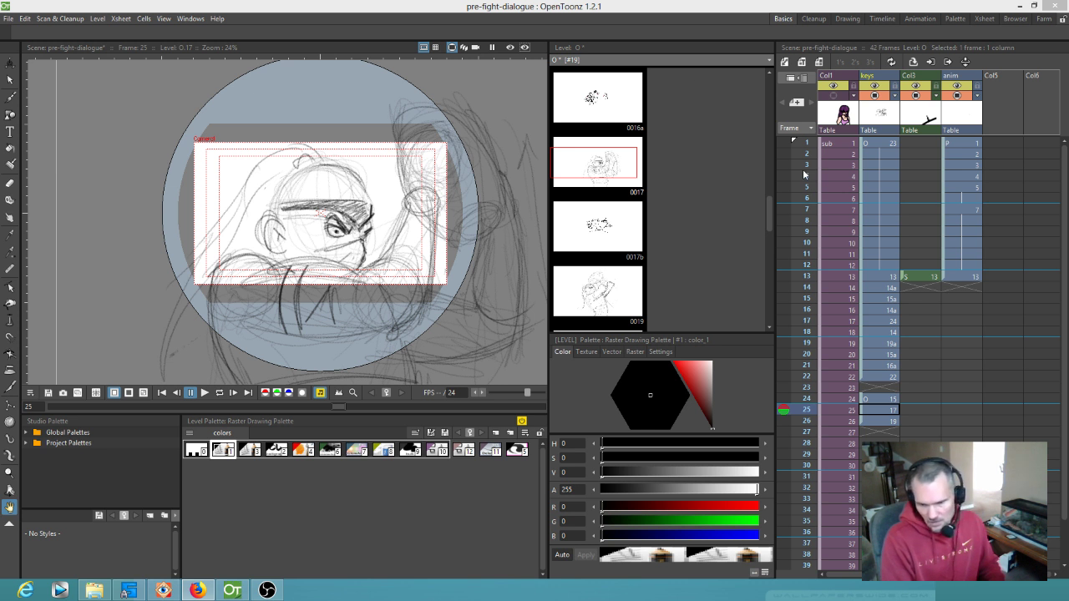
Step: Review the rough drawings at frame 1 and compare those at frames 24, 25 and 26 of the keys column
click(807, 144)
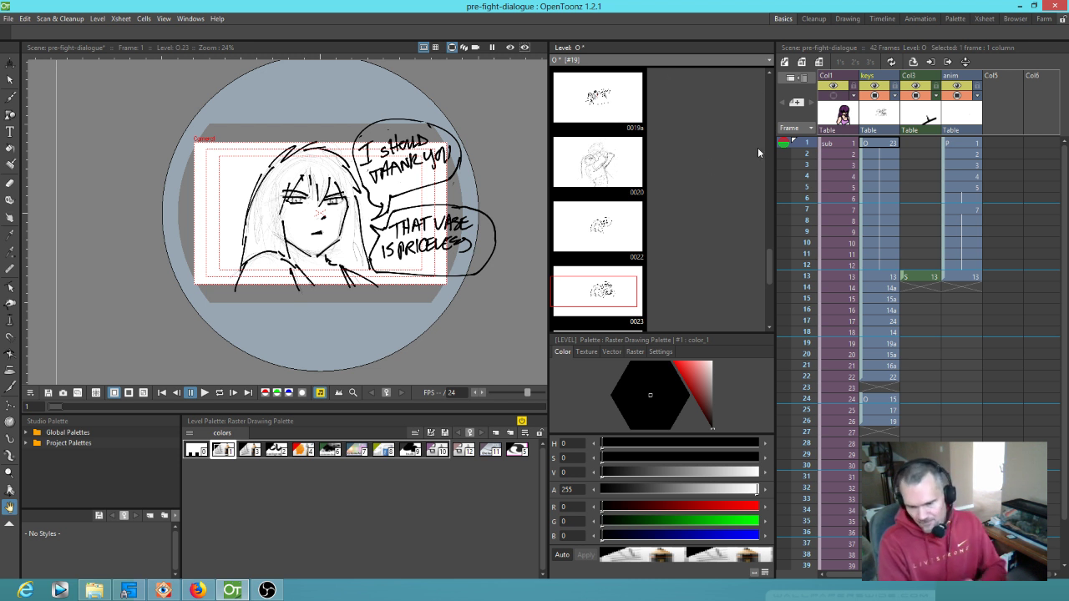
click(806, 157)
click(806, 145)
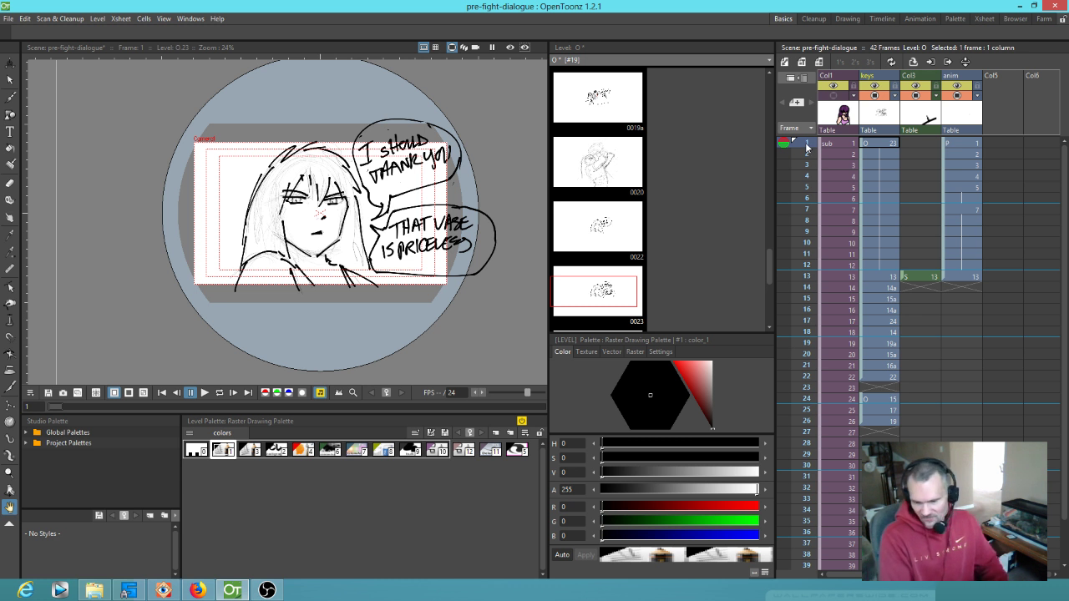
click(806, 400)
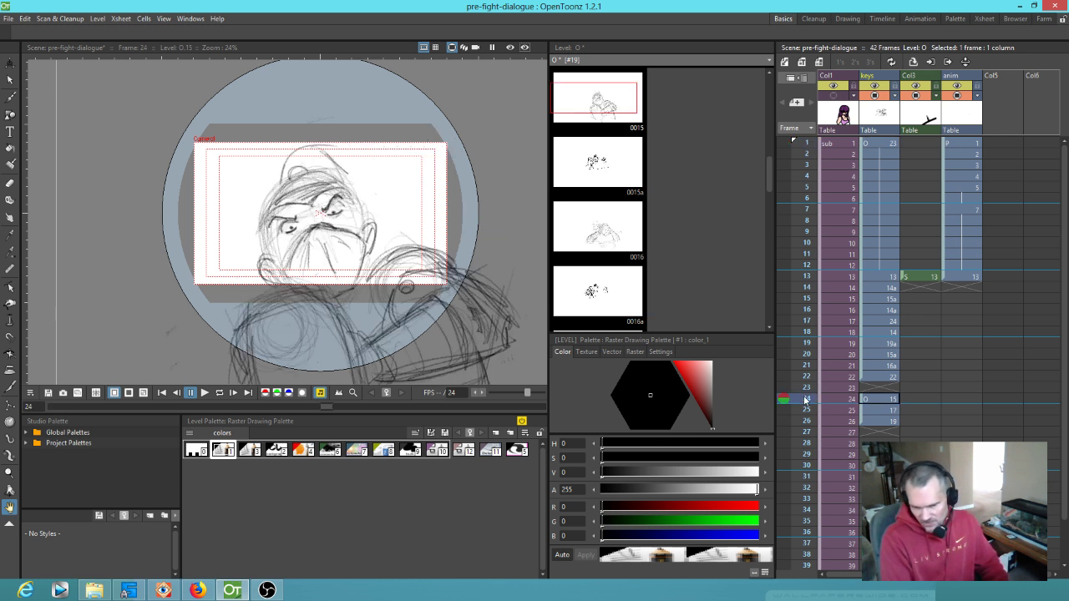
key(minus)
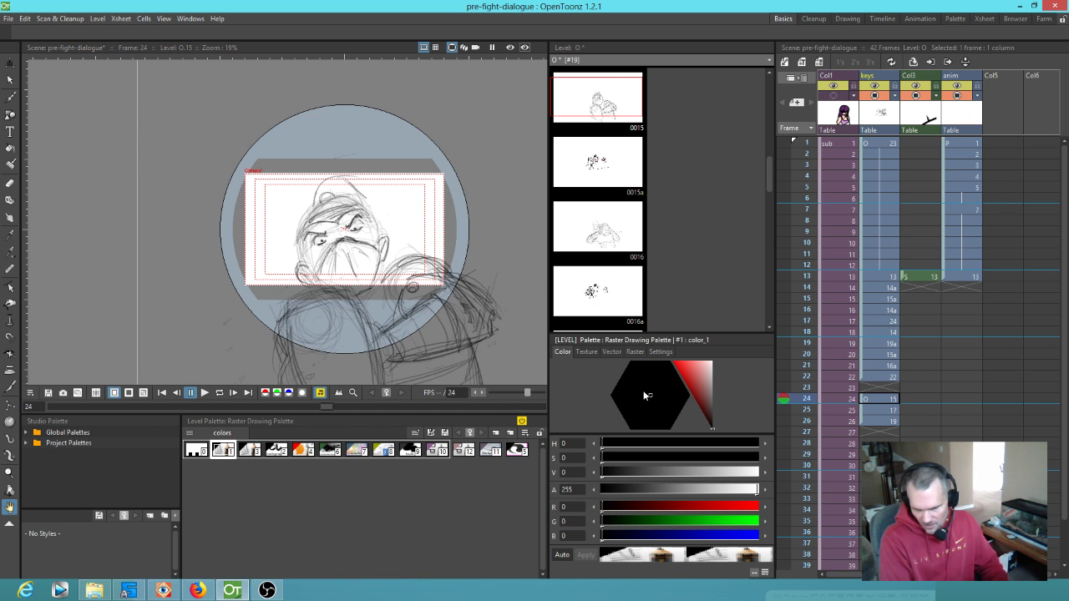
click(804, 421)
click(803, 400)
click(803, 421)
click(801, 400)
click(799, 410)
click(803, 420)
click(799, 410)
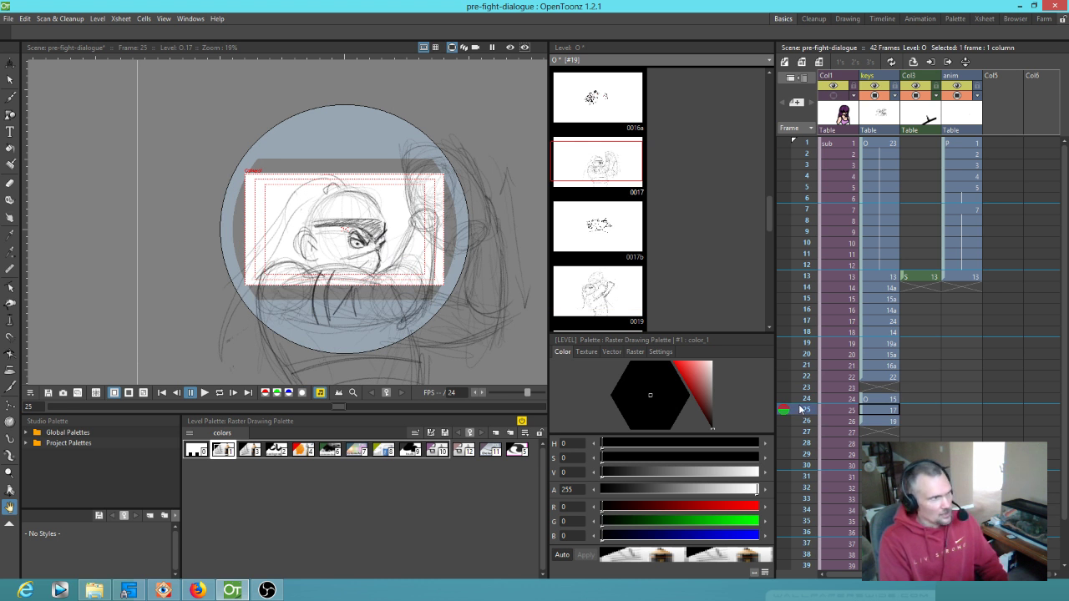
Step: Delete the exposed drawings at frames 24 to 26 from the keys column
click(804, 400)
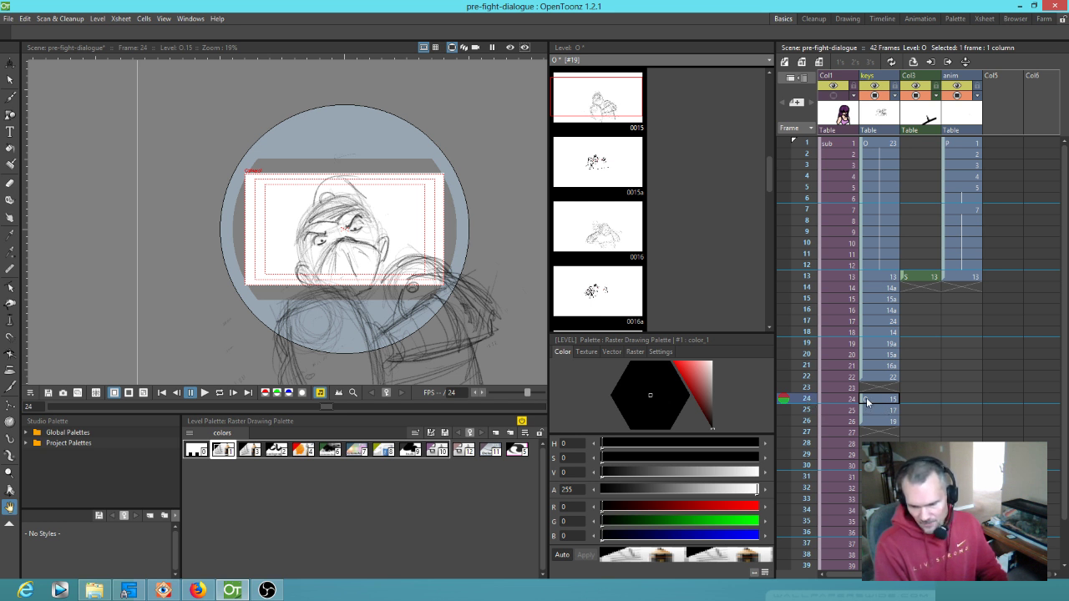
drag(866, 397, 866, 420)
key(Delete)
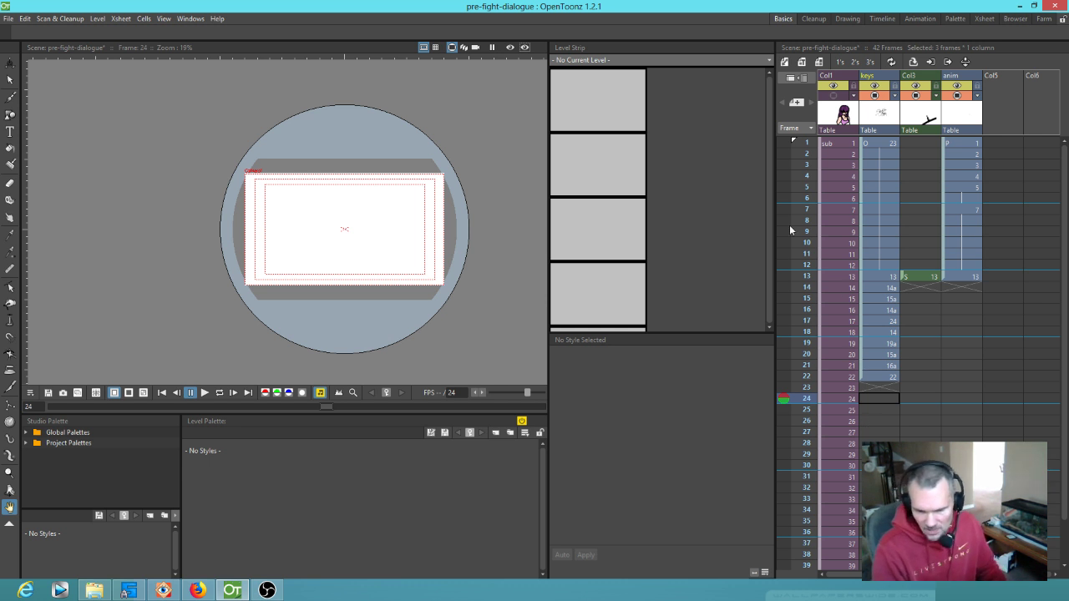
Step: Go to frame 1 and look through level O's individual drawings, including 0019a, 0020, 0022, 0023 and 0024
click(807, 144)
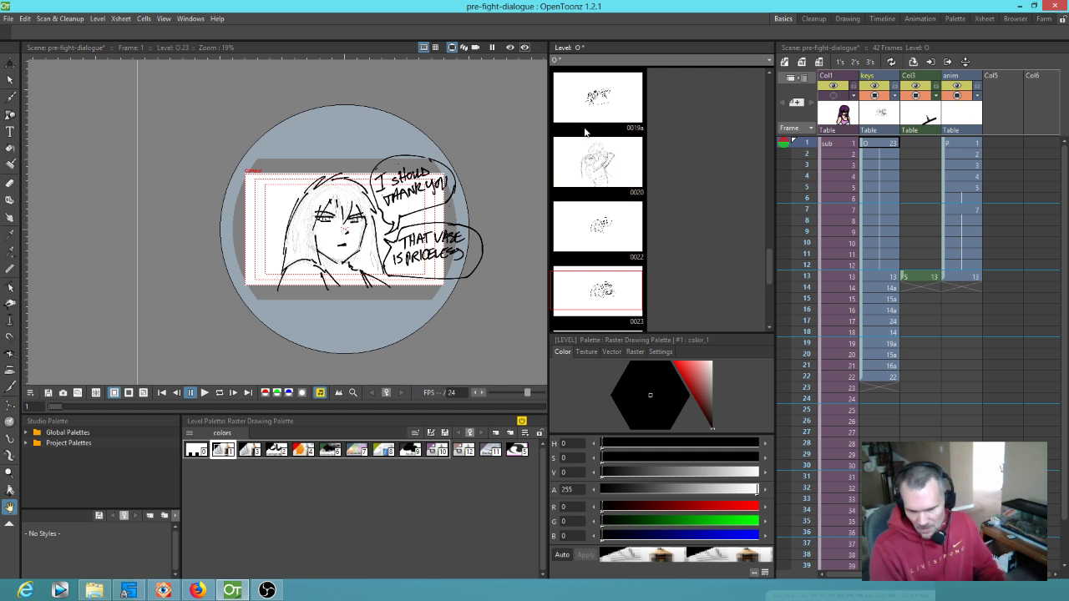
click(598, 100)
click(589, 173)
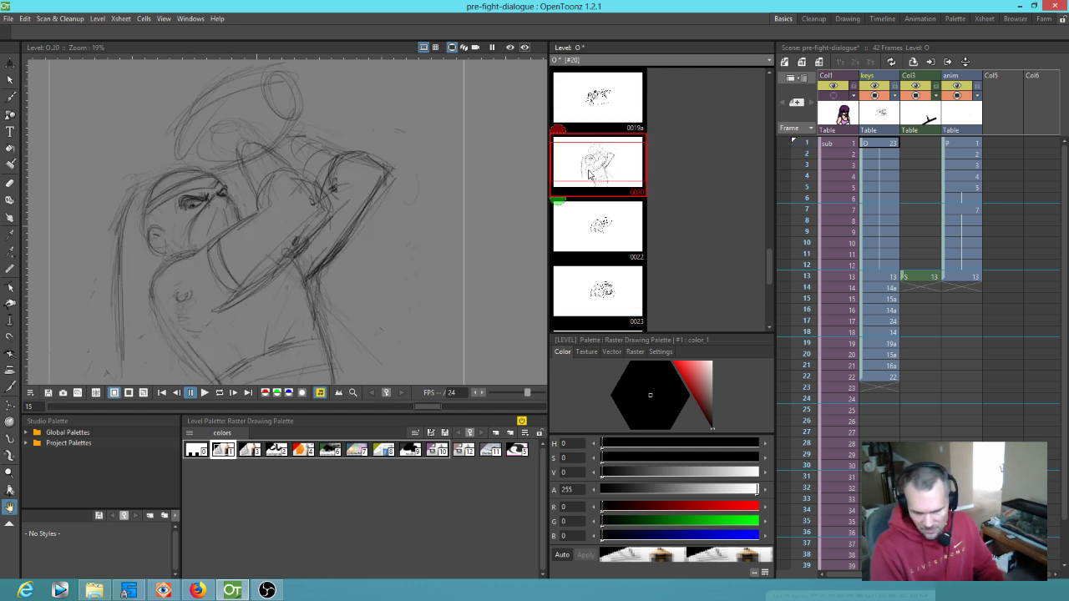
click(606, 215)
key(Down)
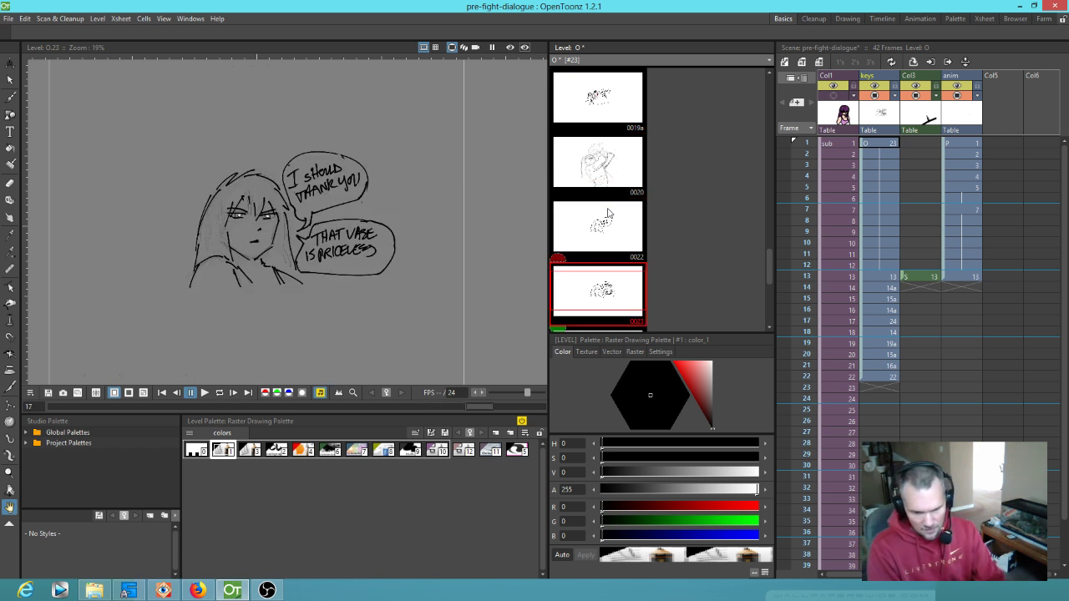
key(Down)
key(Down)
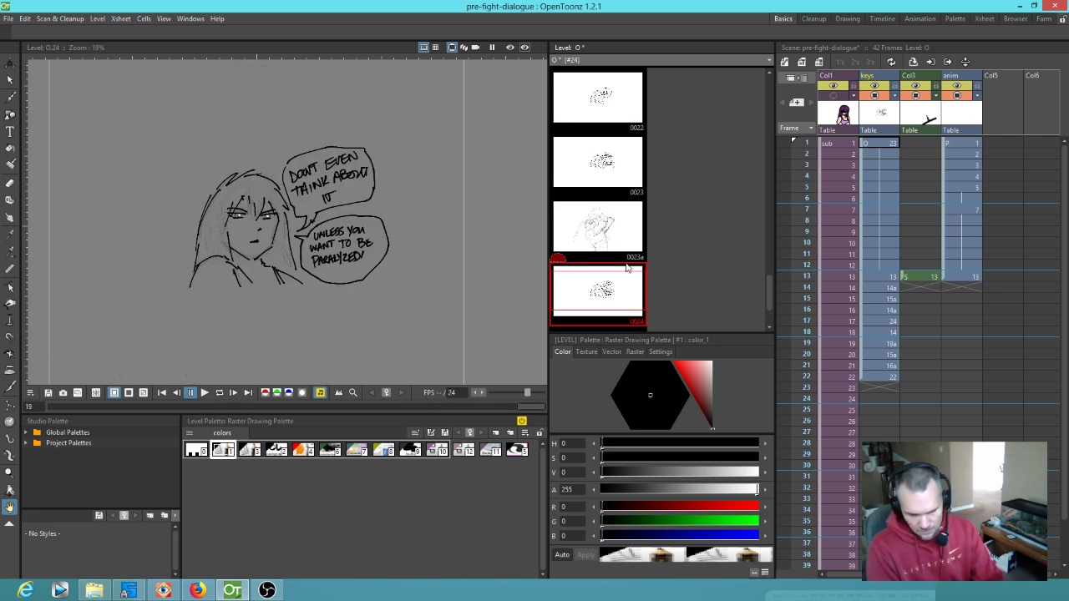
scroll(627, 279, down, 1)
scroll(627, 279, up, 5)
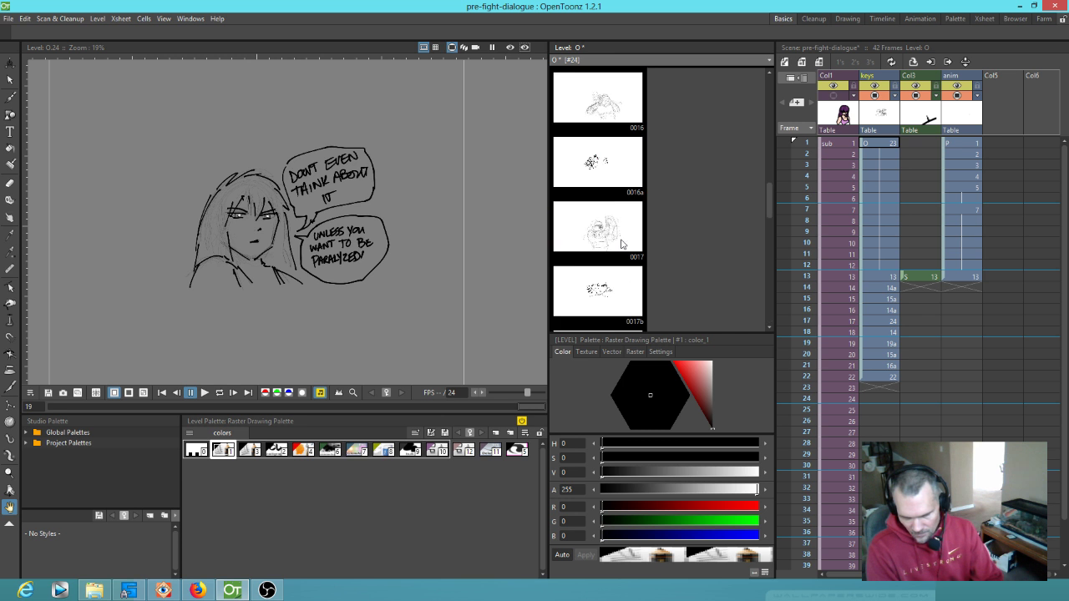
scroll(623, 287, down, 2)
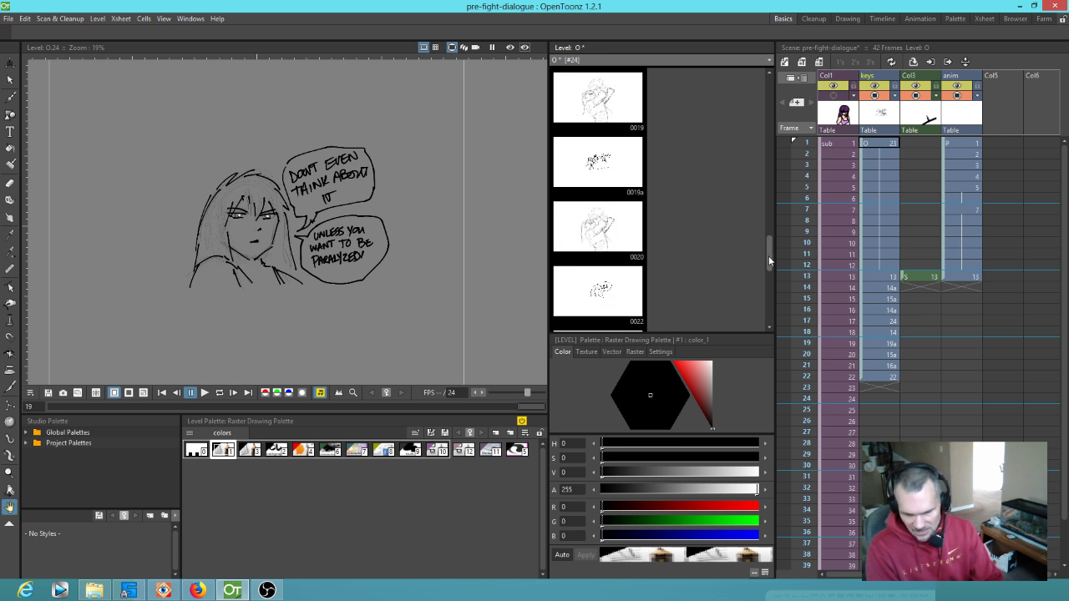
Step: Show Col1 instead of the keys column at frame 1 and examine the colored purple-haired character up close
click(839, 143)
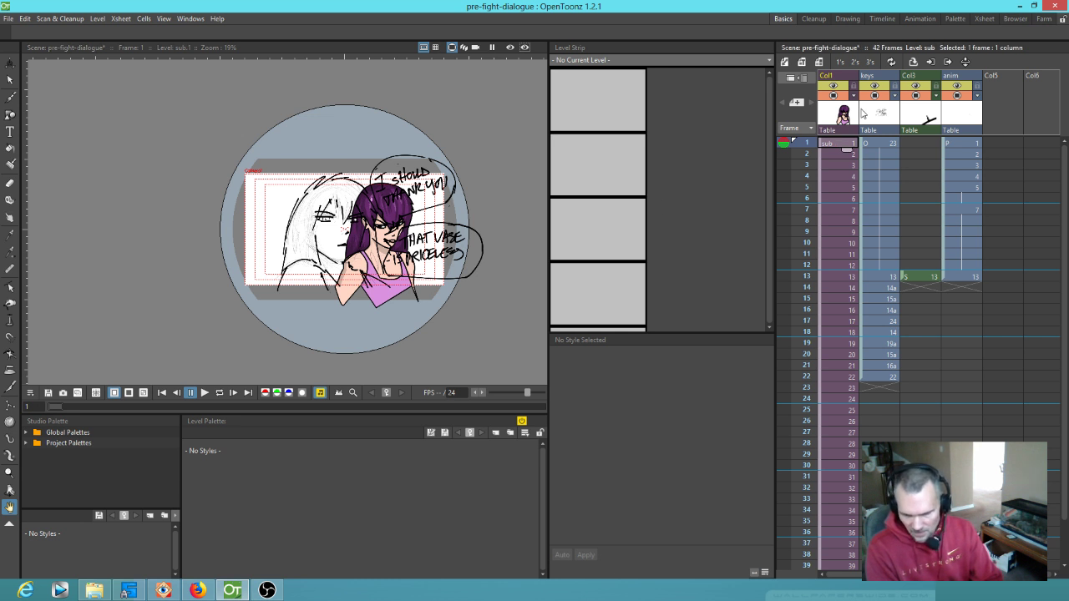
click(879, 144)
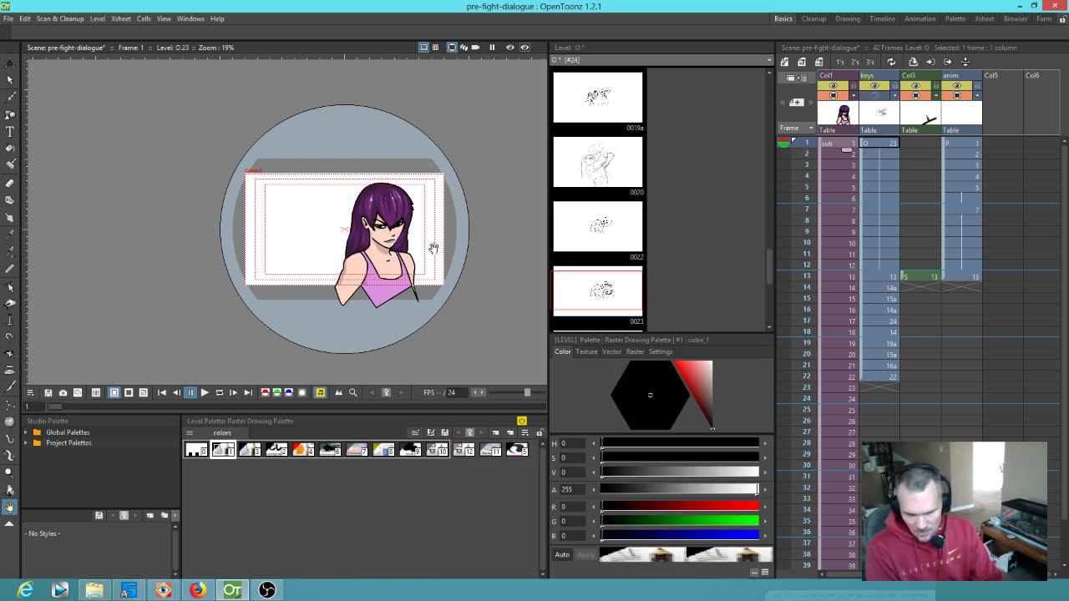
scroll(413, 266, up, 4)
scroll(412, 266, up, 4)
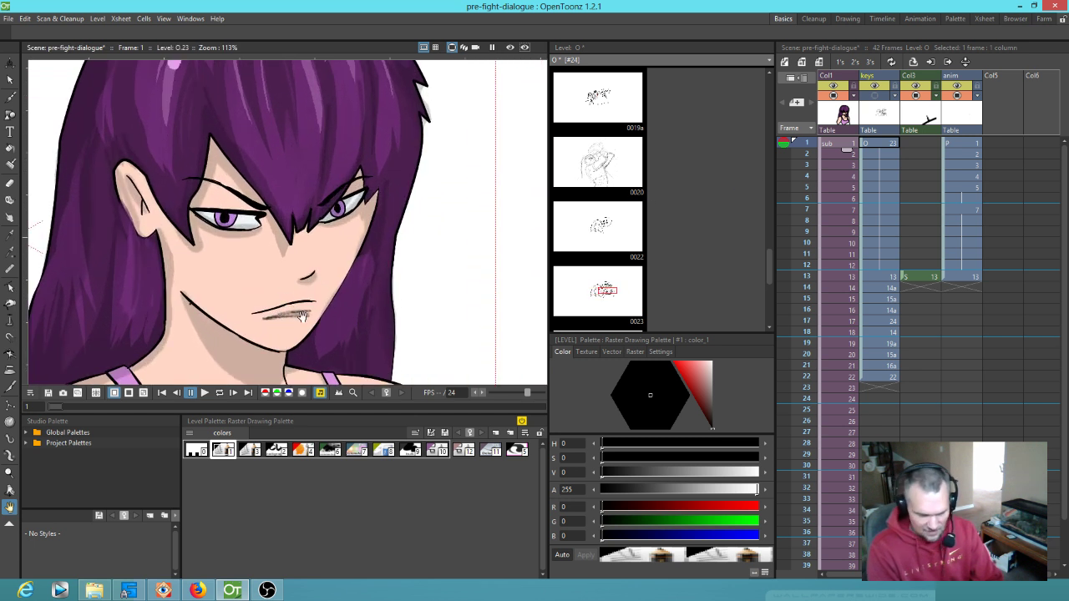
scroll(479, 322, down, 3)
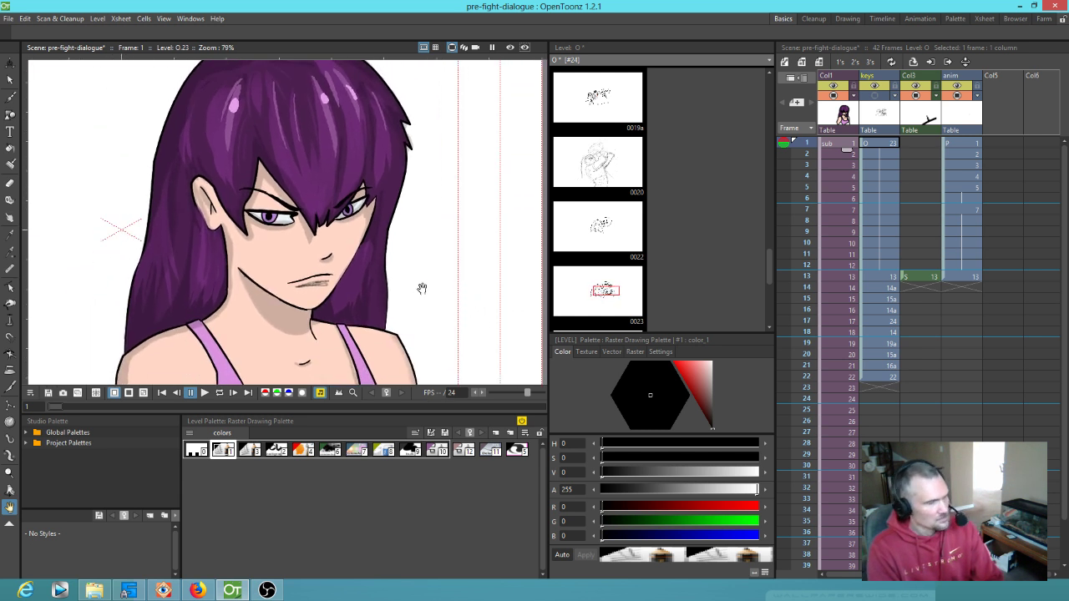
scroll(404, 275, down, 1)
scroll(403, 276, down, 1)
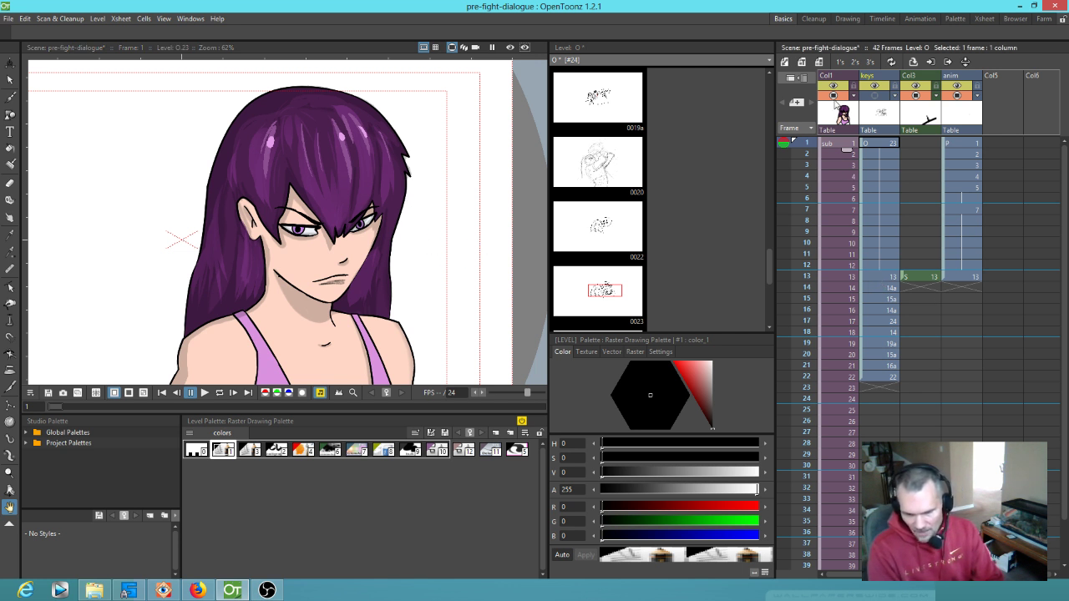
Step: Hide Col1 and show the keys column again, with the whole camera frame in view
click(834, 96)
click(875, 95)
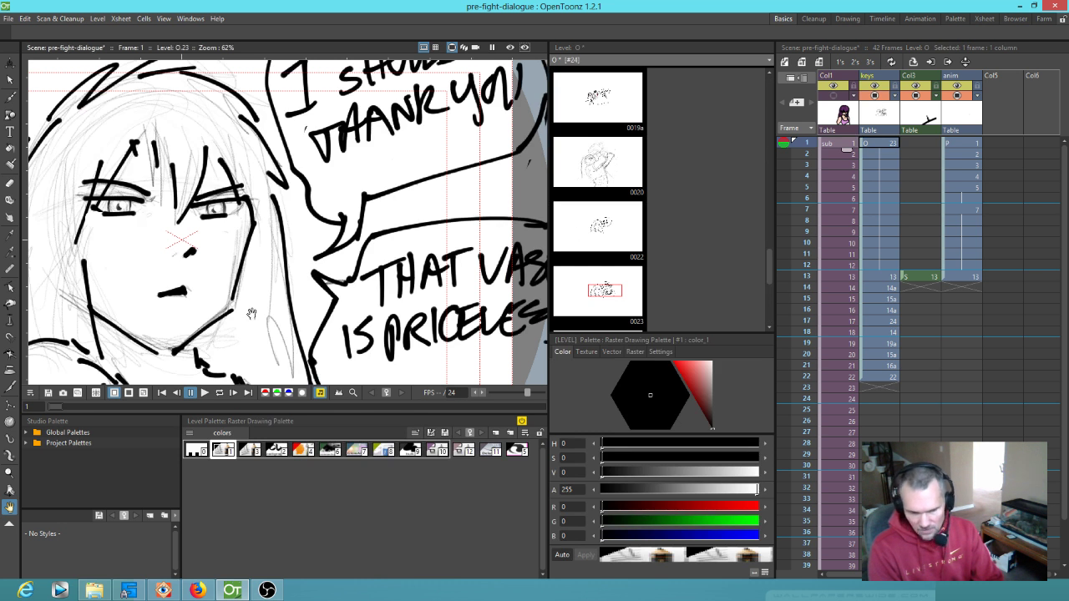
scroll(305, 301, down, 3)
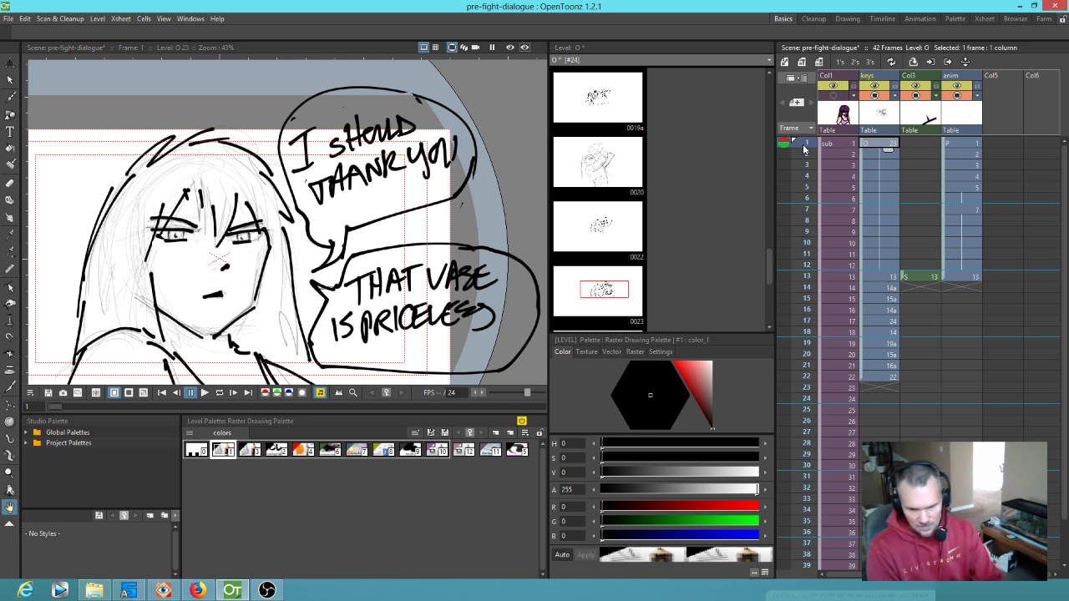
scroll(409, 257, down, 2)
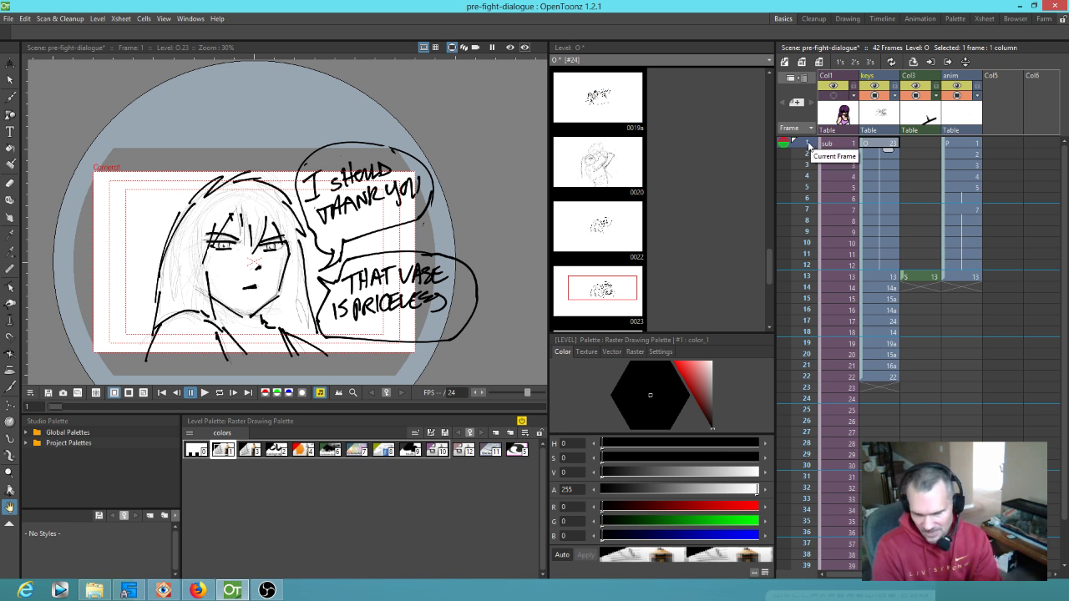
Step: Scrub the storyboard from frame 1 to 14 and step through frames 15, 16 and 17
mouse_move(808, 146)
mouse_down()
mouse_move(809, 169)
mouse_move(807, 151)
mouse_up()
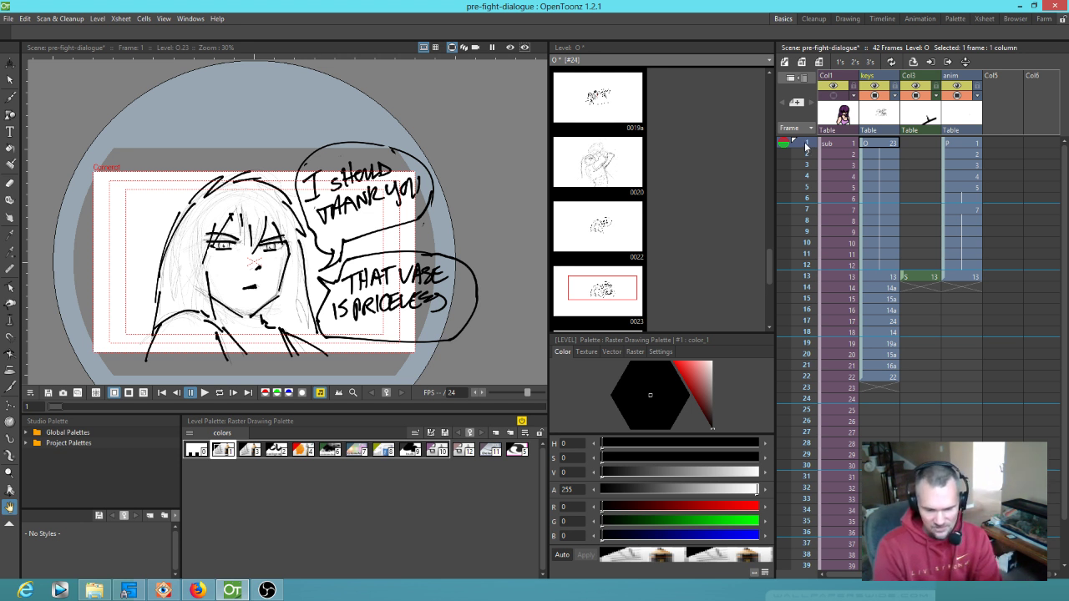
drag(806, 146, 802, 288)
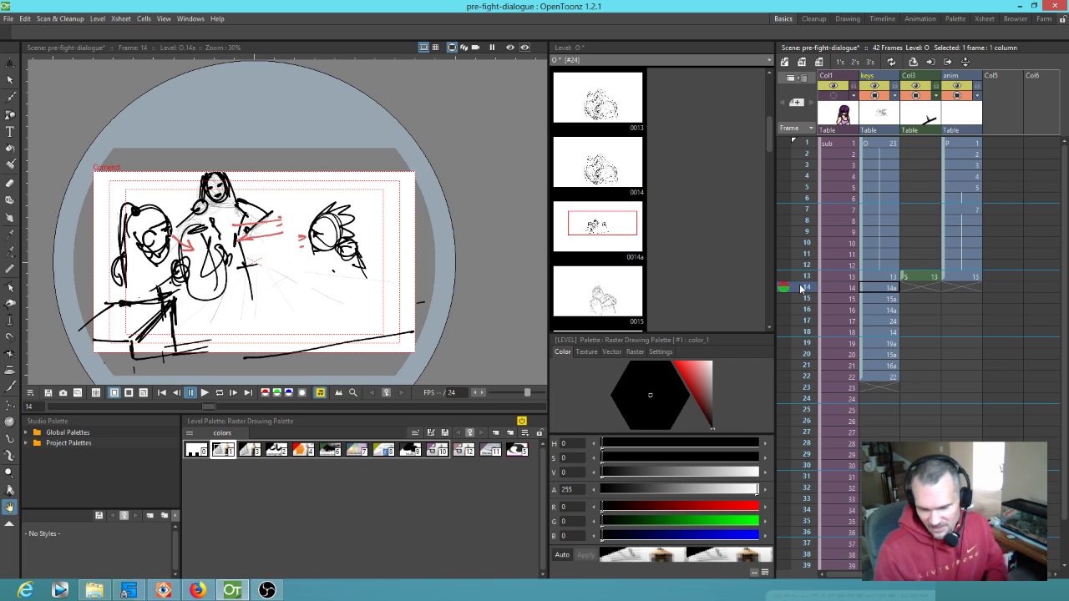
drag(808, 280, 807, 290)
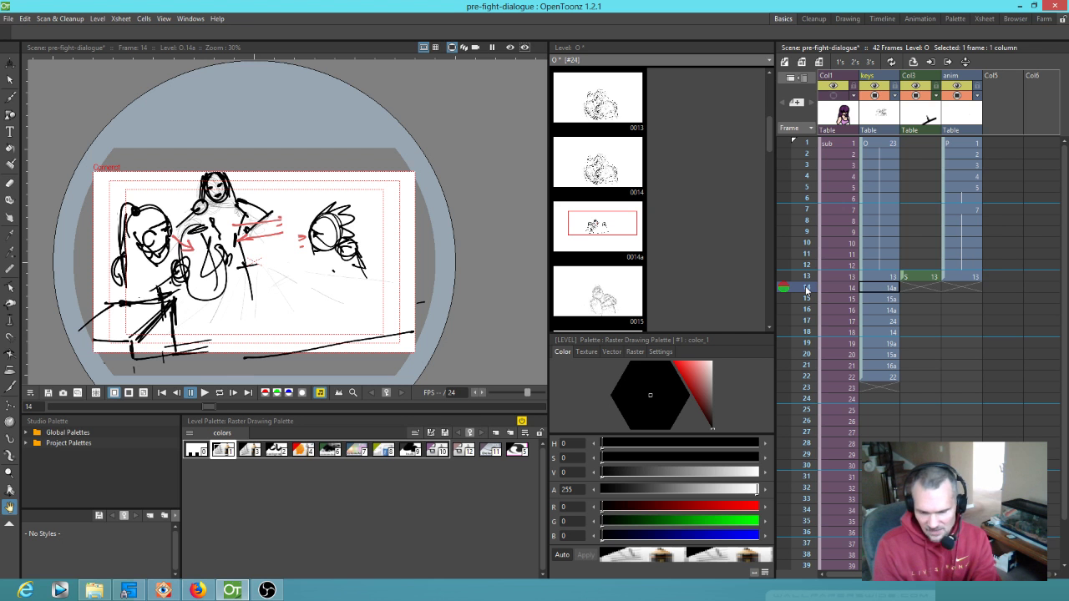
click(804, 299)
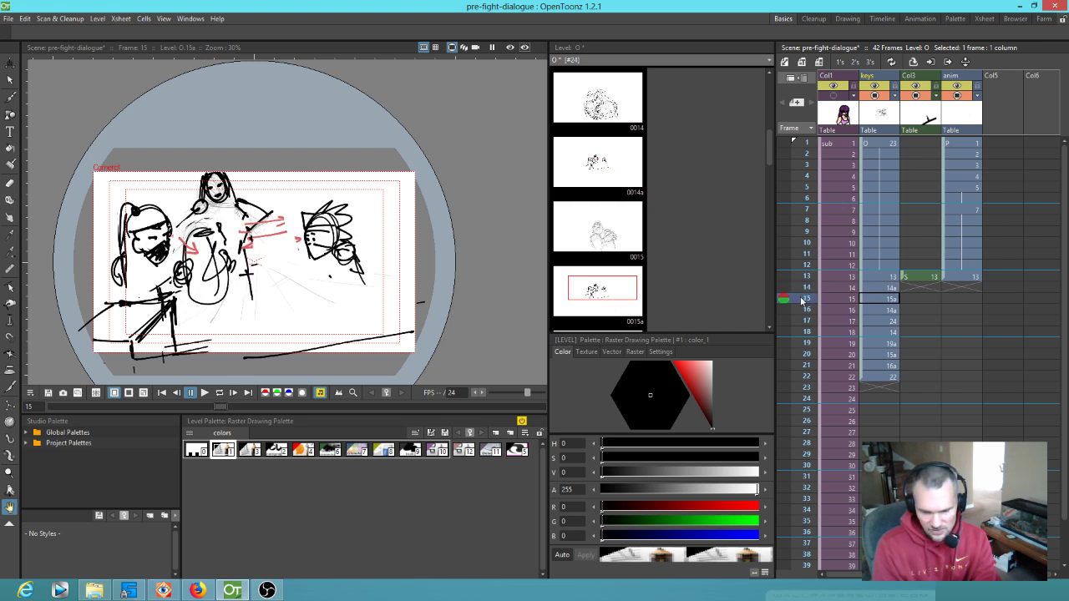
click(801, 310)
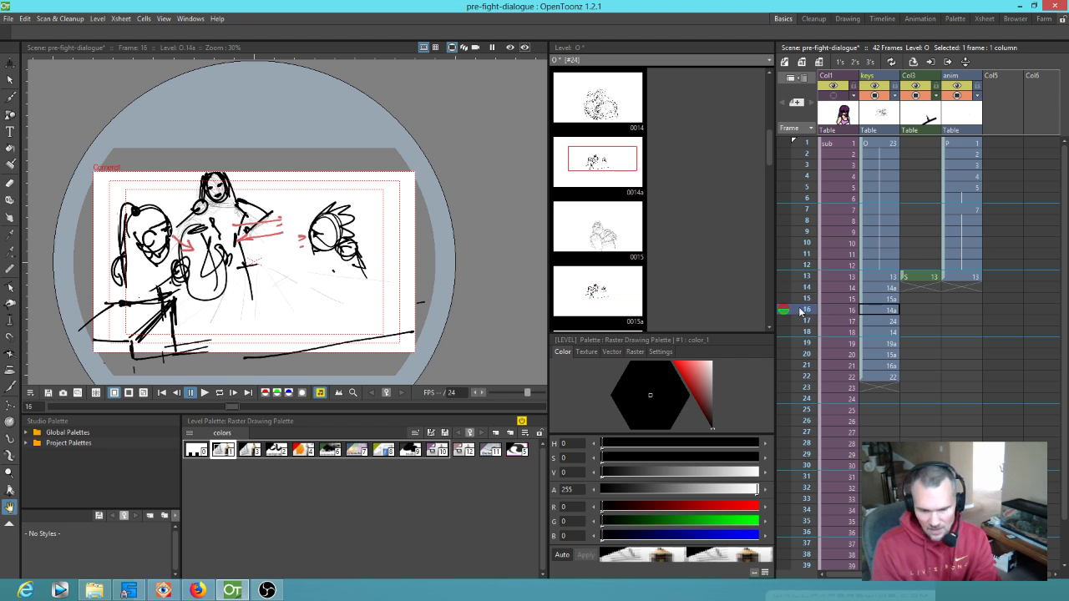
click(799, 321)
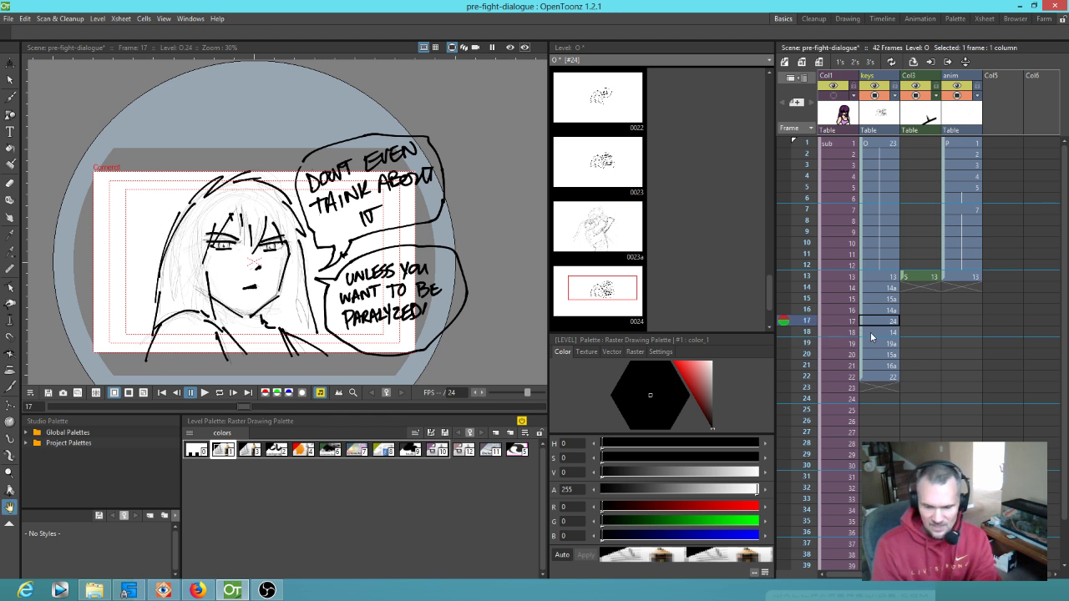
Step: Compare the dialogue drawings at frames 1 and 17, and review the storyboard poses at frames 18 to 21
click(882, 144)
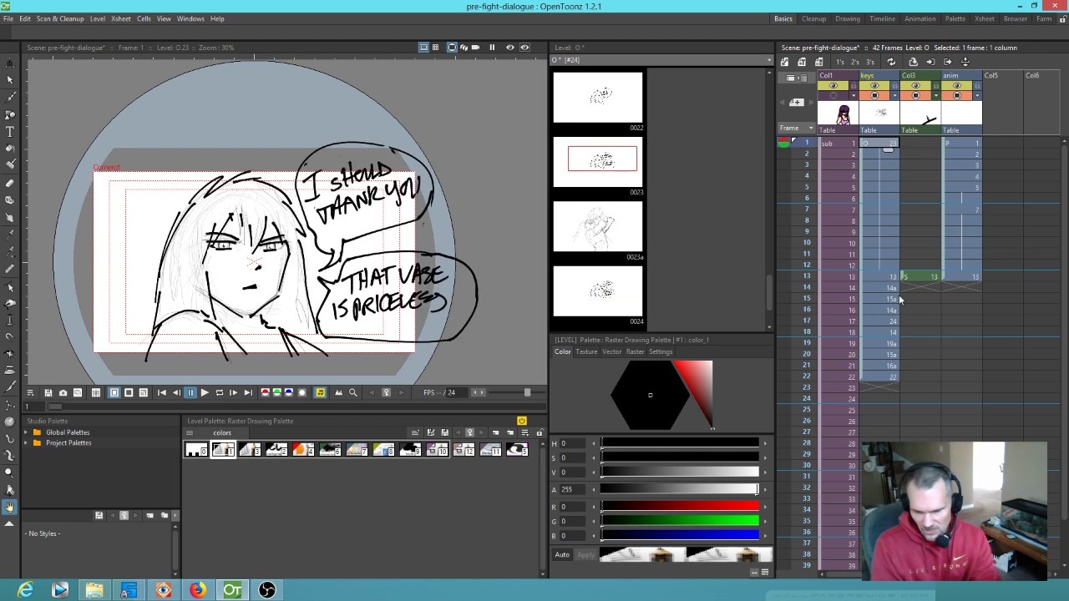
click(892, 321)
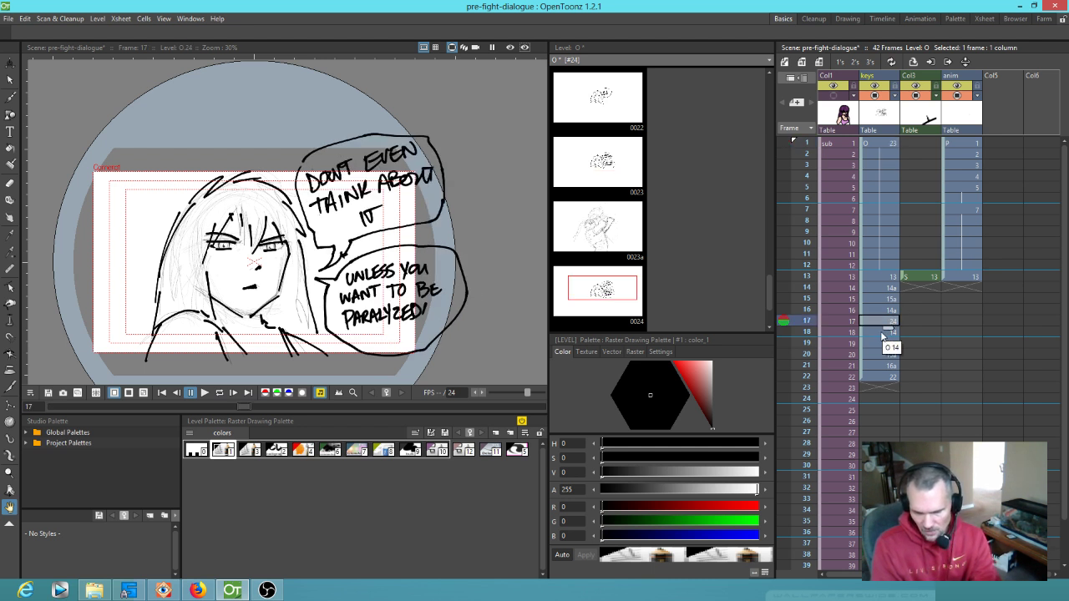
click(883, 334)
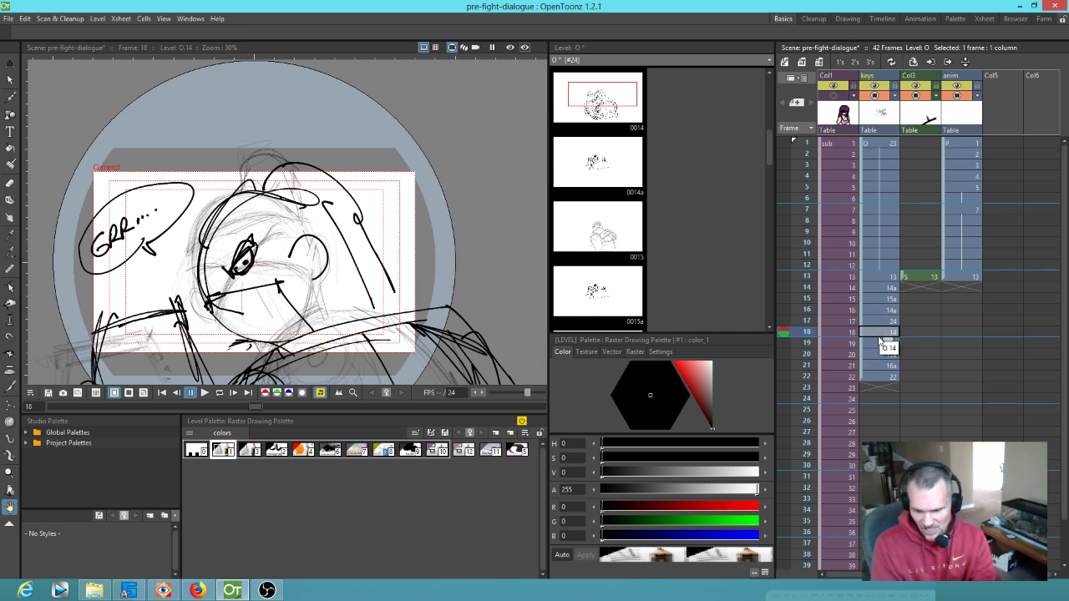
click(876, 346)
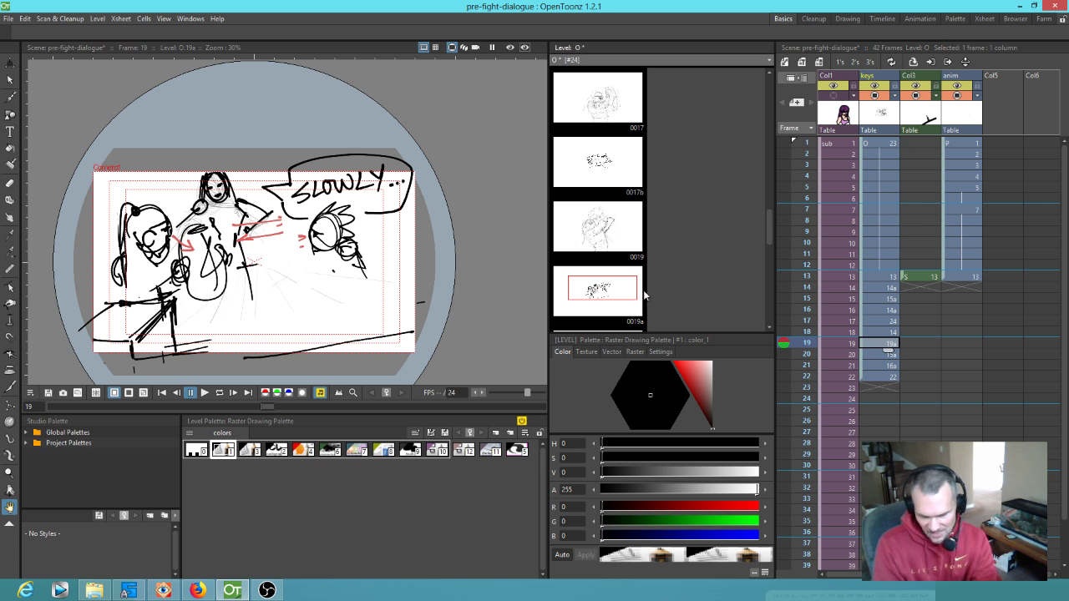
click(806, 355)
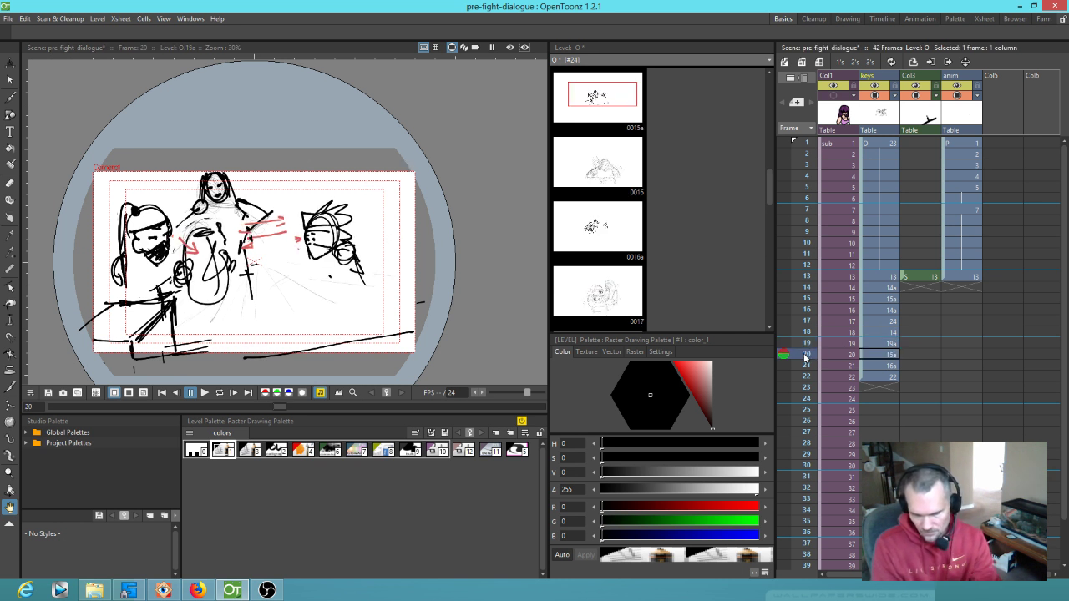
click(806, 365)
click(806, 356)
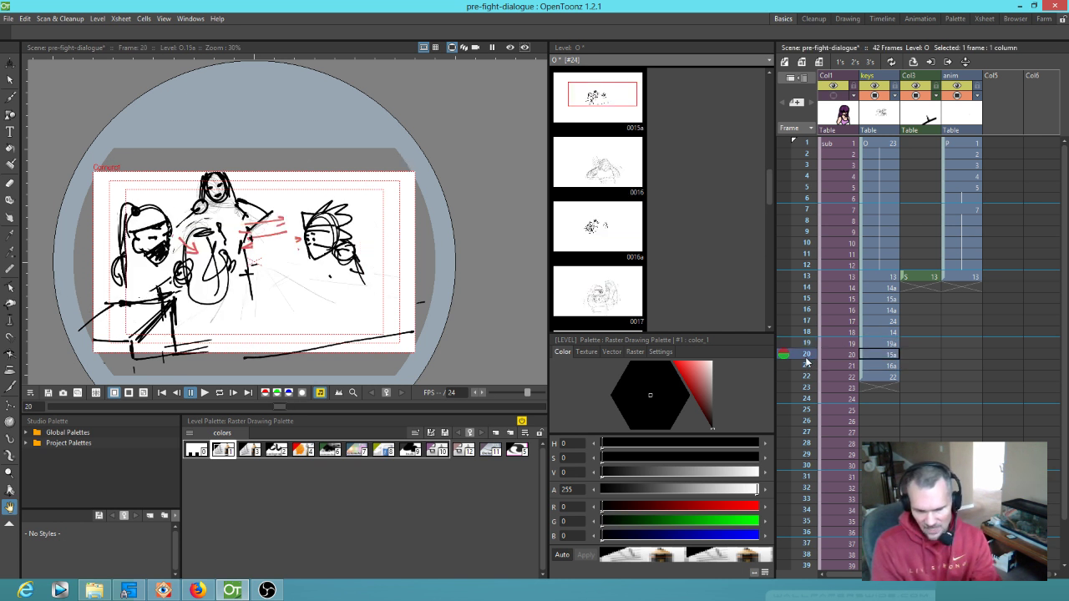
click(807, 345)
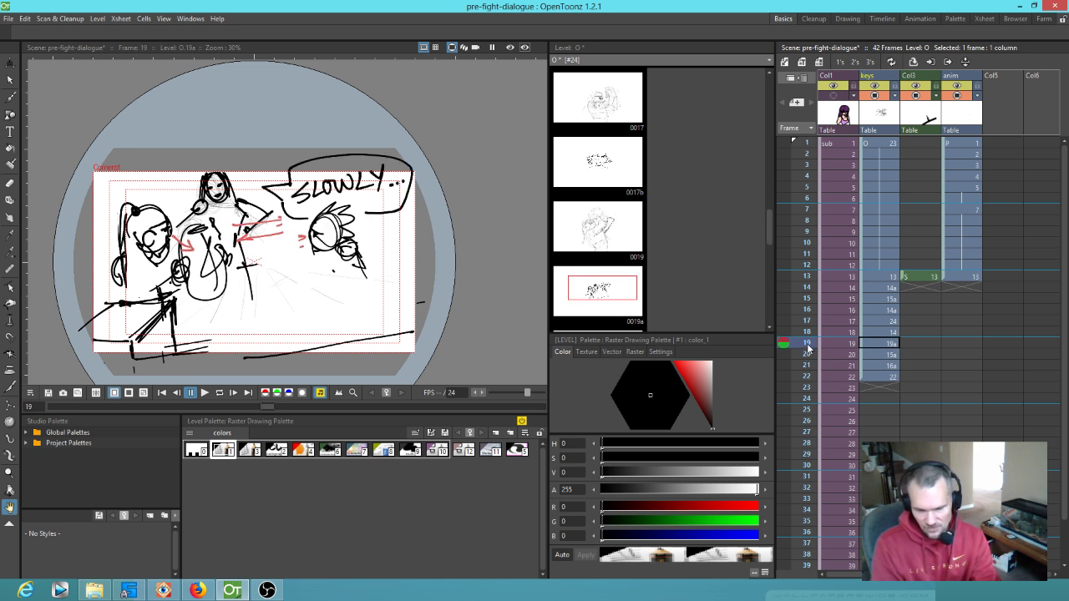
click(806, 355)
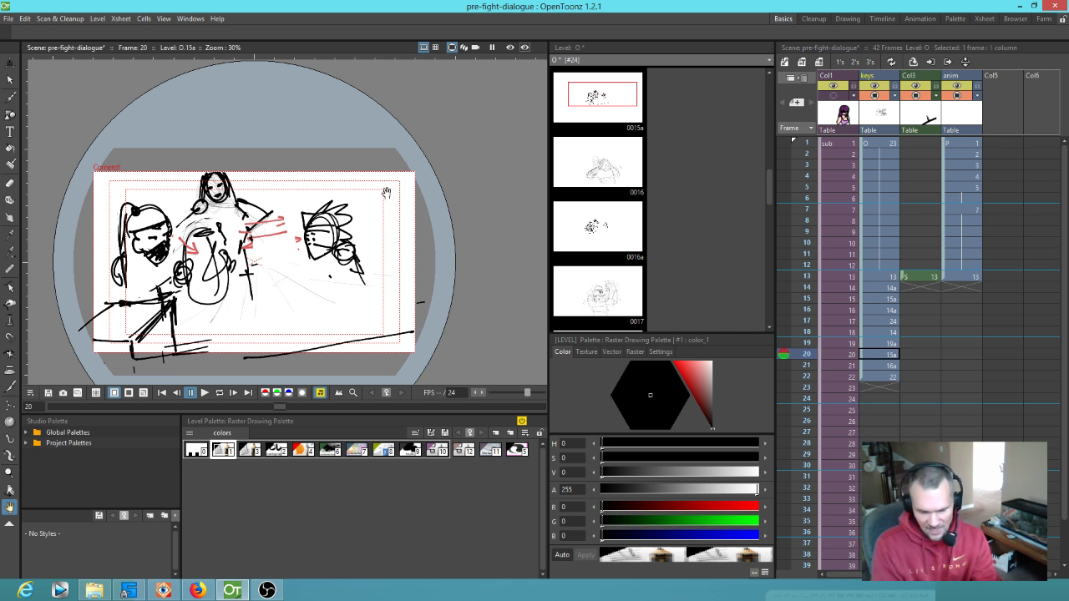
Step: Review the storyboard drawings at frames 20 and 21 against the "That's better" close-up at frame 22 in the keys column
scroll(342, 244, up, 2)
scroll(343, 244, down, 1)
scroll(343, 244, down, 1)
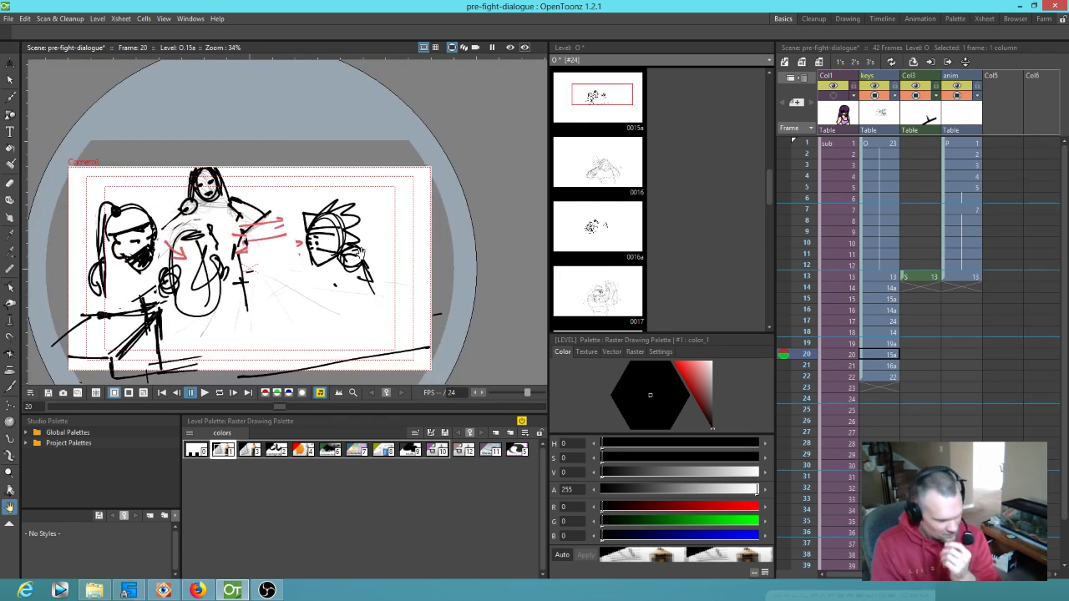
click(804, 366)
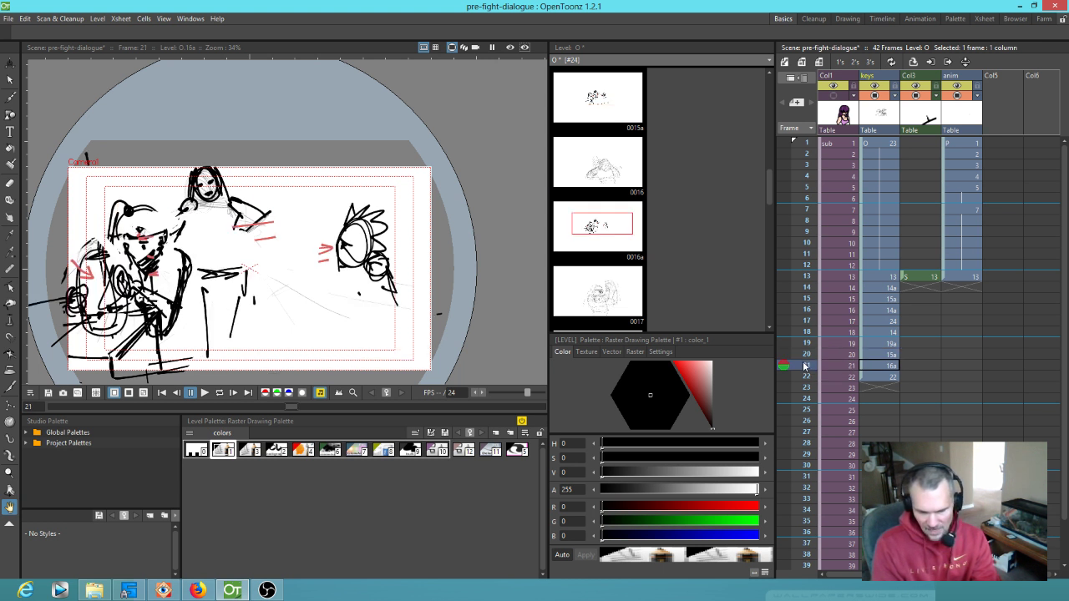
click(804, 377)
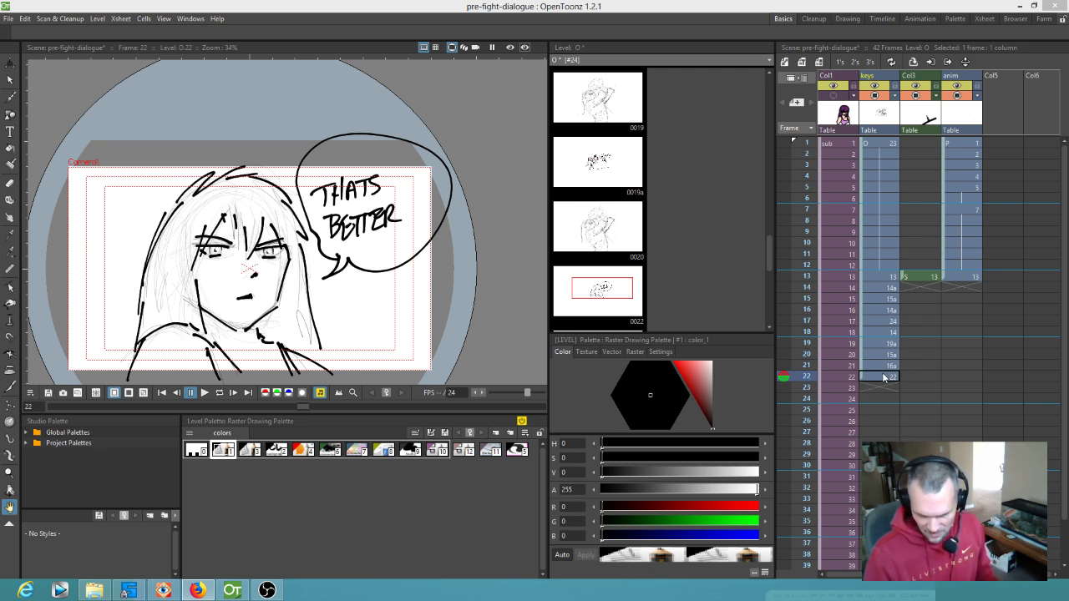
mouse_move(804, 367)
mouse_down()
mouse_move(802, 321)
mouse_move(803, 366)
mouse_up()
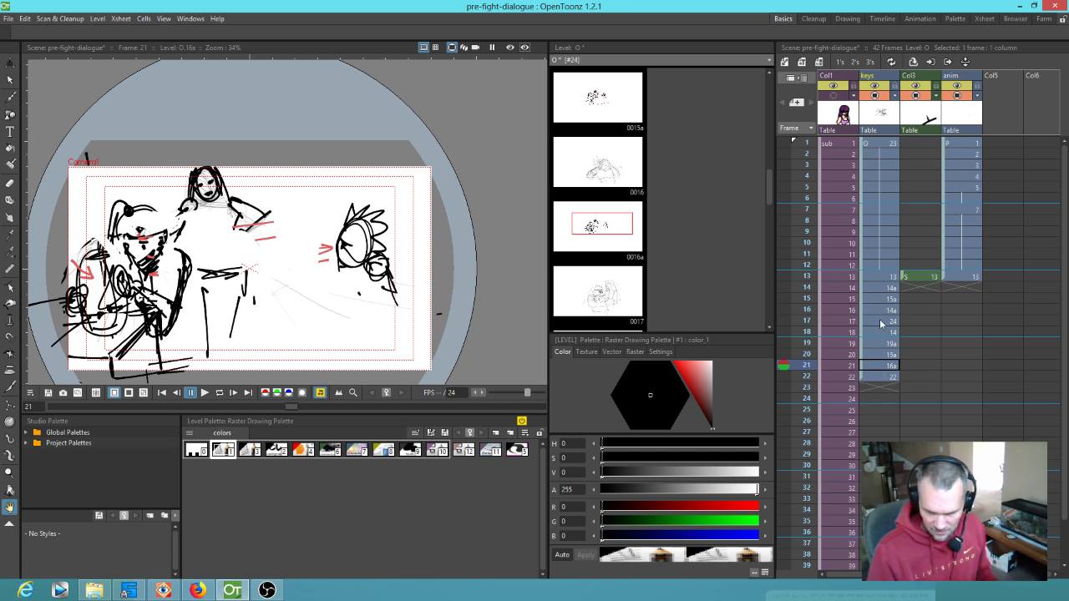
click(878, 389)
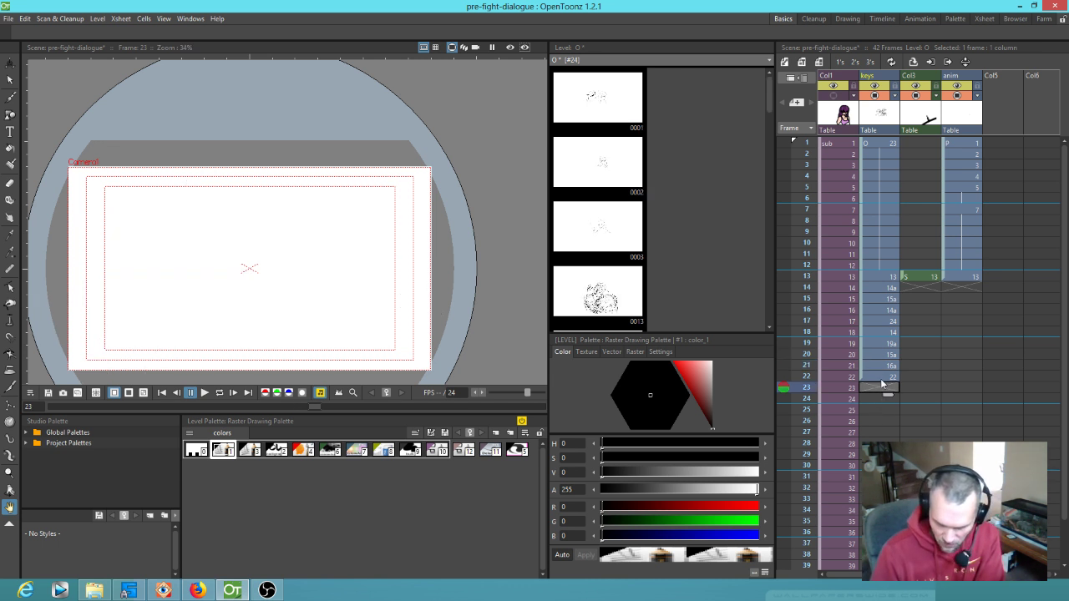
click(887, 381)
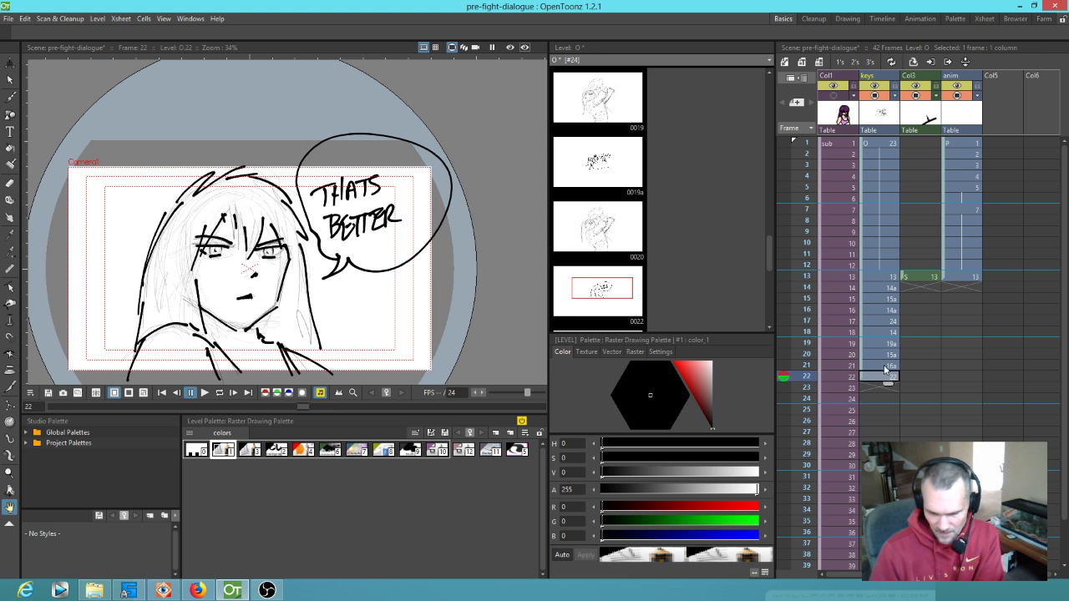
click(882, 365)
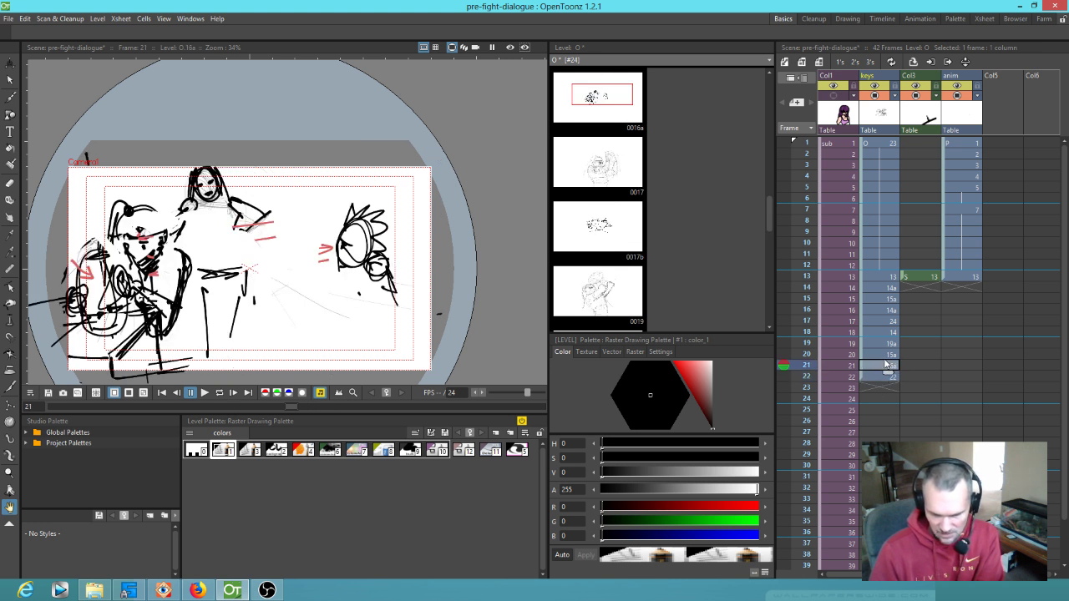
click(889, 355)
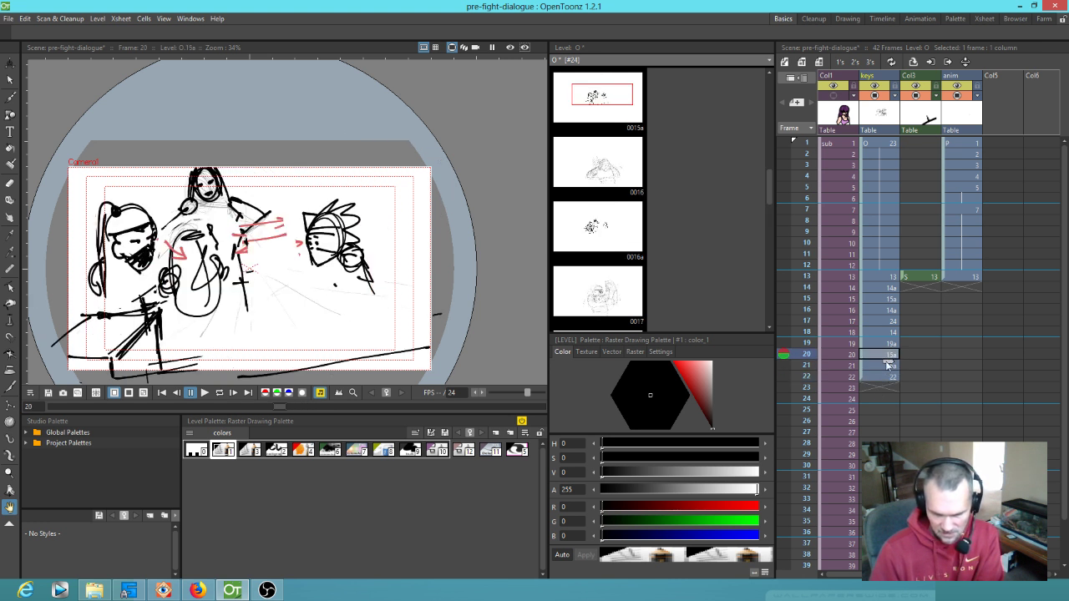
Step: Create a new brush drawing at frame 23 of the keys column with color style 1
click(886, 389)
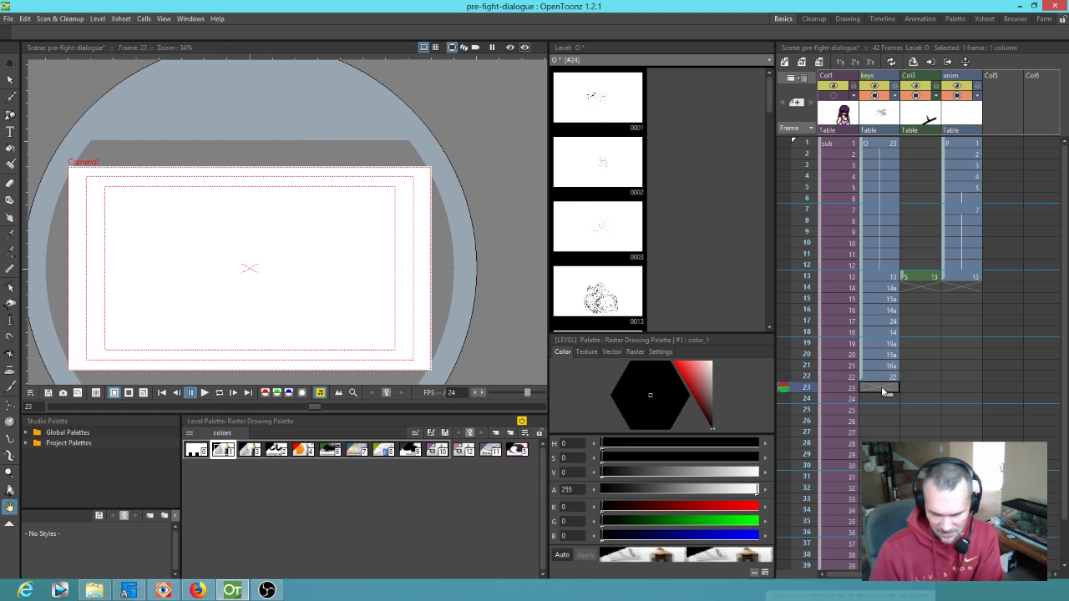
click(224, 451)
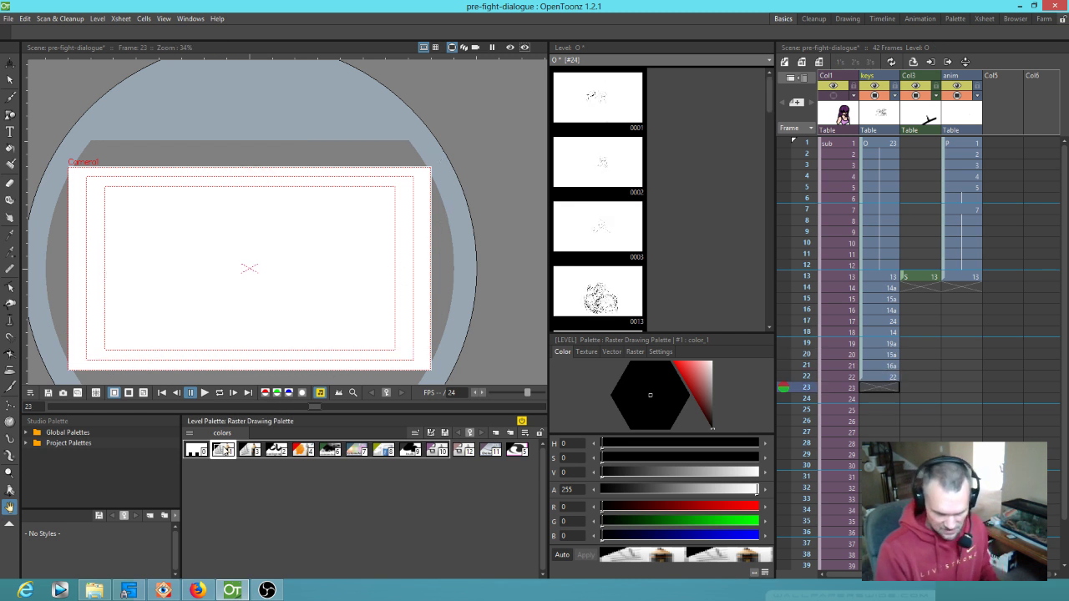
key(b)
click(273, 293)
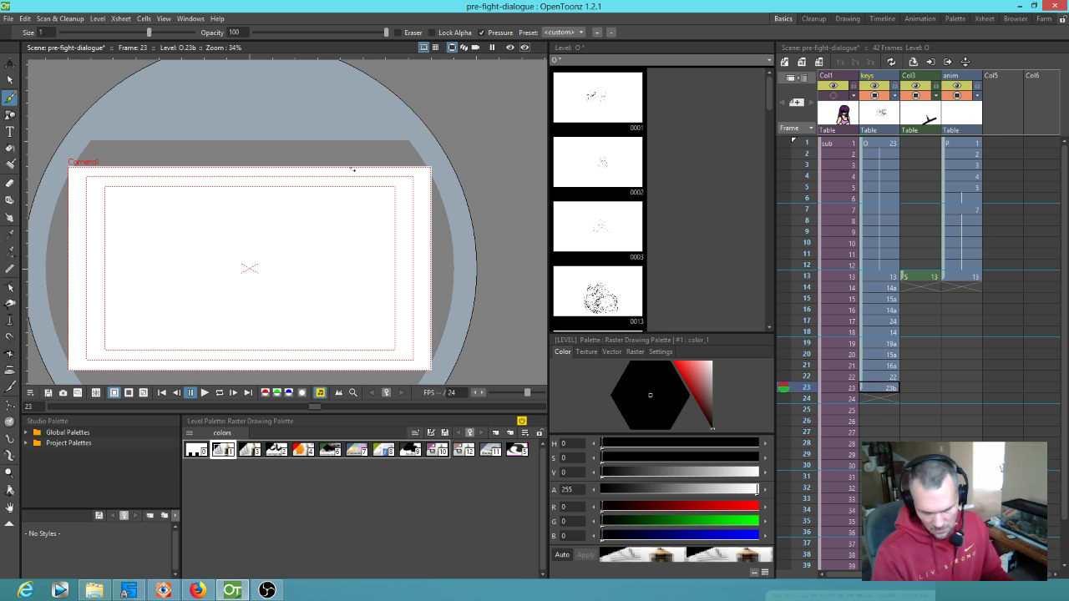
click(852, 380)
click(852, 388)
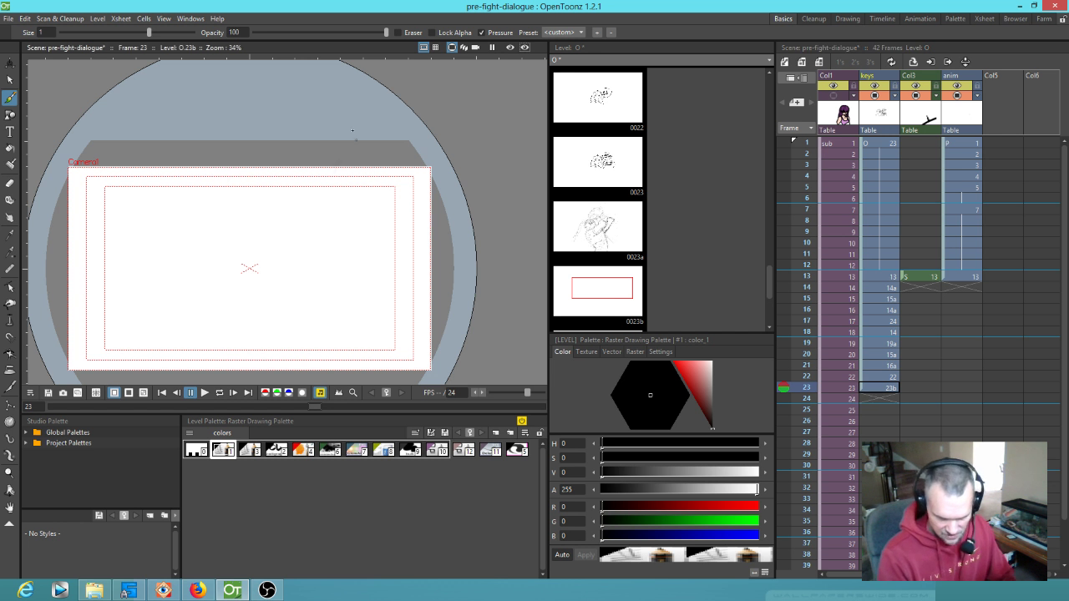
Step: Rough in a large foreground figure's head curve, shoulder, bent arm and hip near the camera frame's right edge on frame 23
drag(330, 178, 354, 214)
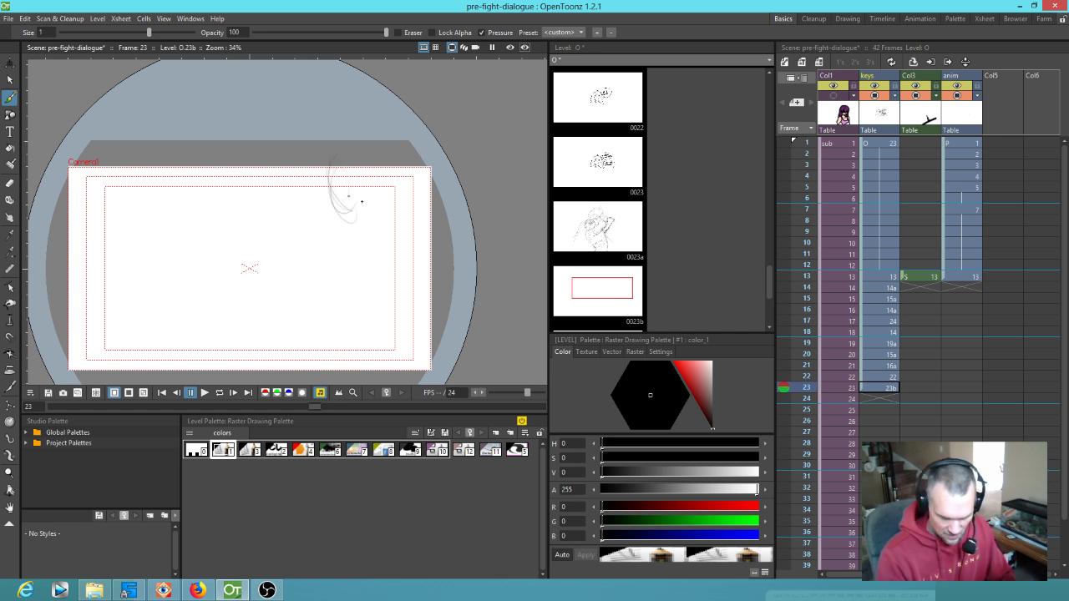
click(223, 449)
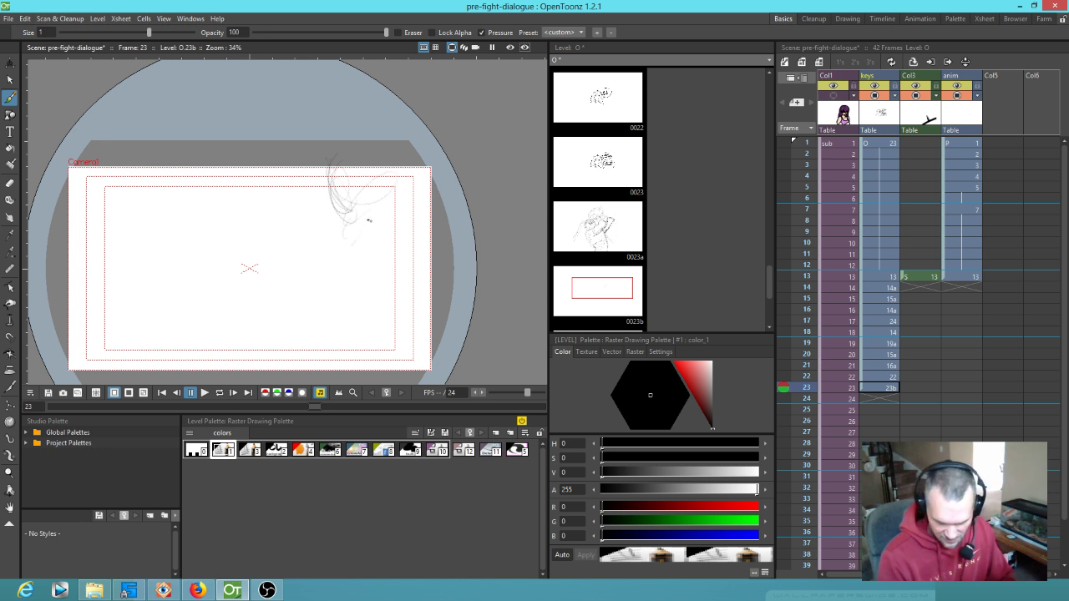
mouse_move(375, 224)
mouse_down()
mouse_move(315, 271)
mouse_move(295, 269)
mouse_move(297, 282)
mouse_move(351, 233)
mouse_move(300, 275)
mouse_up()
mouse_move(338, 233)
mouse_down()
mouse_move(292, 266)
mouse_move(331, 238)
mouse_up()
mouse_move(314, 289)
mouse_down()
mouse_move(366, 330)
mouse_move(372, 312)
mouse_move(360, 327)
mouse_move(369, 347)
mouse_move(391, 330)
mouse_move(388, 321)
mouse_move(379, 331)
mouse_move(383, 308)
mouse_move(372, 375)
mouse_up()
drag(375, 331, 409, 271)
drag(392, 363, 420, 279)
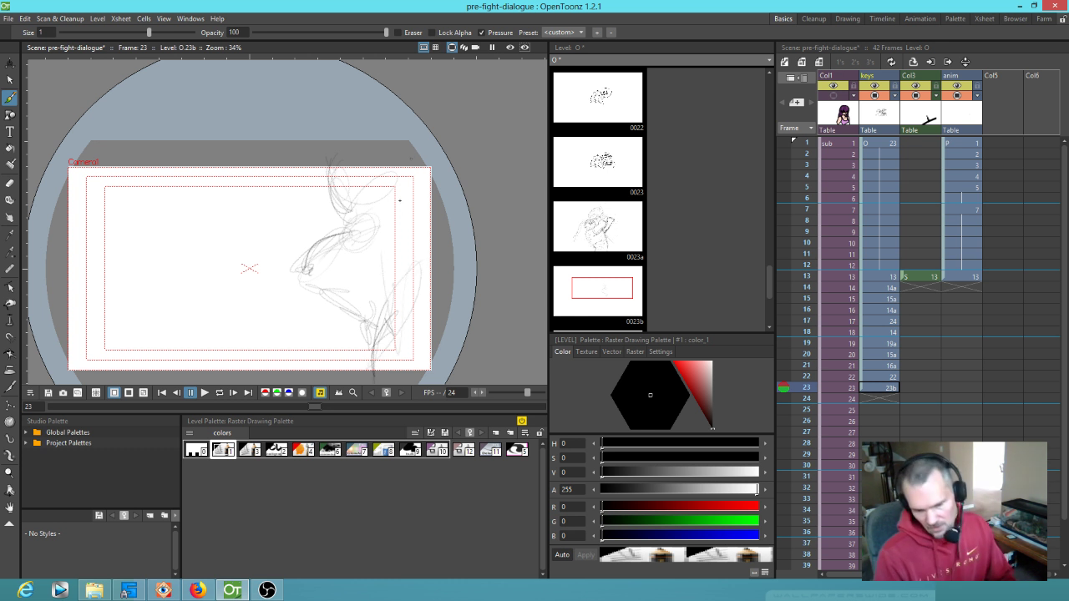
Step: Erase the figure's forearm and hip lines, and redraw the back-view figure with head, torso, hips and arm bent at the elbow
key(a)
mouse_move(440, 277)
mouse_down()
mouse_move(385, 335)
mouse_move(367, 311)
mouse_move(415, 314)
mouse_up()
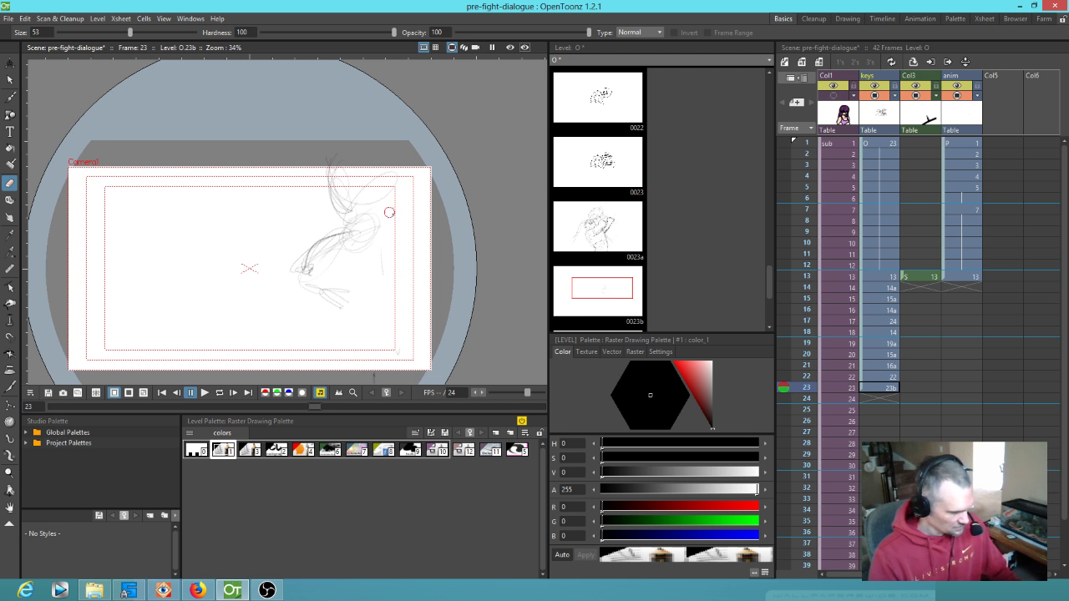
key(b)
mouse_move(385, 164)
mouse_down()
mouse_move(386, 198)
mouse_move(352, 149)
mouse_move(387, 188)
mouse_up()
mouse_move(329, 338)
mouse_down()
mouse_move(372, 283)
mouse_move(358, 344)
mouse_move(400, 207)
mouse_move(351, 240)
mouse_move(426, 227)
mouse_move(401, 284)
mouse_move(325, 249)
mouse_move(353, 334)
mouse_move(380, 345)
mouse_move(394, 375)
mouse_move(376, 346)
mouse_up()
mouse_move(422, 312)
mouse_down()
mouse_move(442, 252)
mouse_move(416, 346)
mouse_up()
drag(416, 276, 439, 347)
mouse_move(404, 296)
mouse_down()
mouse_move(406, 346)
mouse_move(339, 291)
mouse_move(383, 285)
mouse_move(401, 358)
mouse_move(351, 366)
mouse_move(367, 348)
mouse_move(371, 369)
mouse_move(394, 306)
mouse_up()
mouse_move(393, 209)
mouse_down()
mouse_move(389, 315)
mouse_move(362, 305)
mouse_move(356, 237)
mouse_move(349, 282)
mouse_up()
drag(362, 256, 338, 295)
mouse_move(355, 196)
mouse_down()
mouse_move(288, 237)
mouse_move(279, 263)
mouse_move(290, 260)
mouse_move(277, 246)
mouse_move(330, 304)
mouse_move(325, 290)
mouse_move(339, 321)
mouse_move(354, 294)
mouse_move(262, 272)
mouse_up()
drag(335, 201, 303, 216)
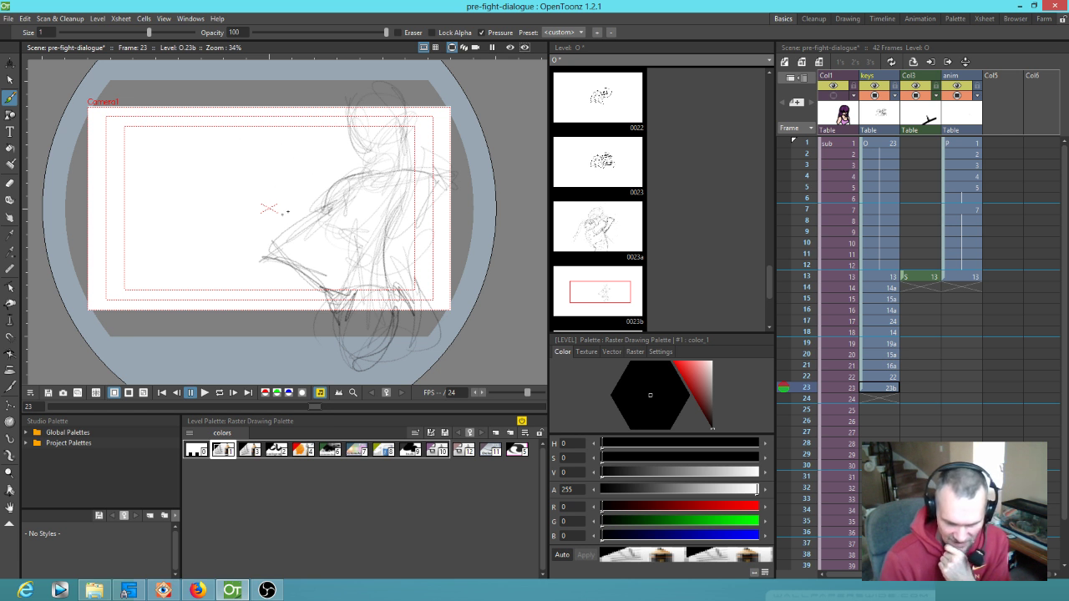
Step: Compare frames 21 and 22, and rough in a smaller second figure's head, shoulders and arm in the middle of frame 23
key(comma)
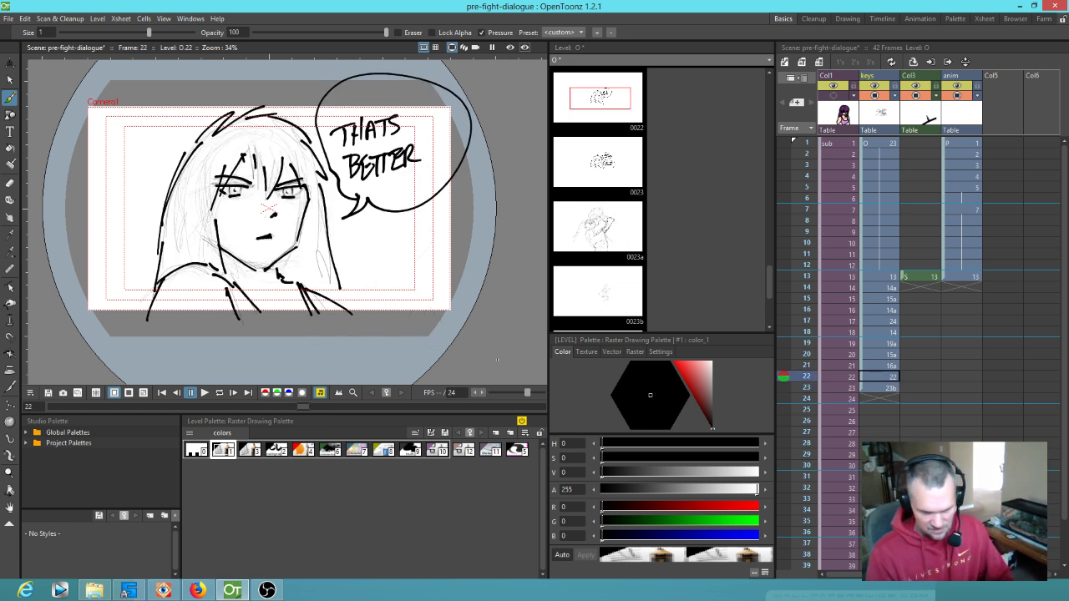
key(comma)
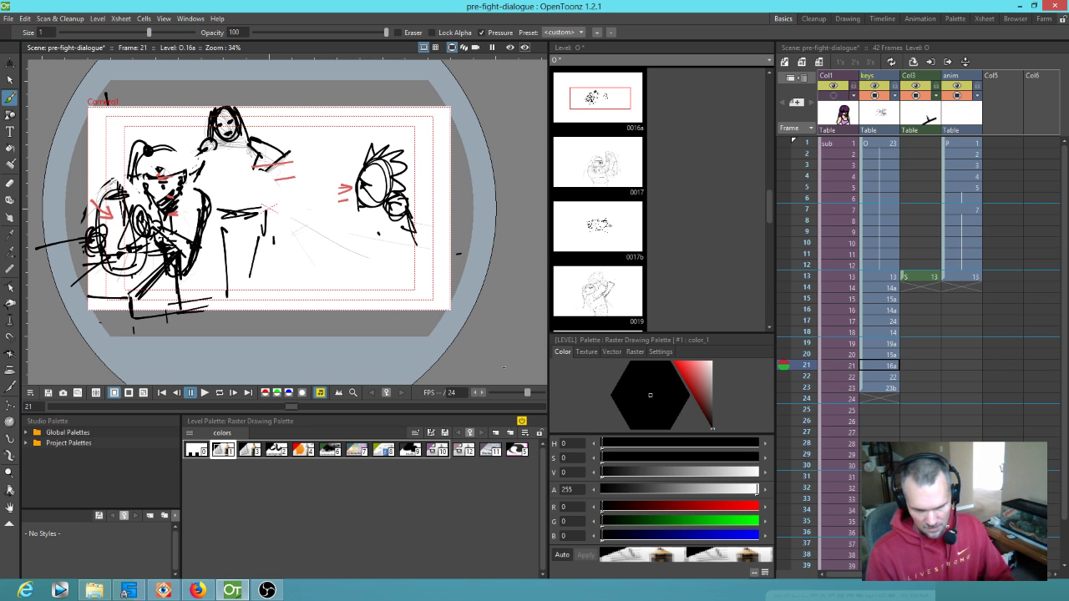
key(period)
key(period)
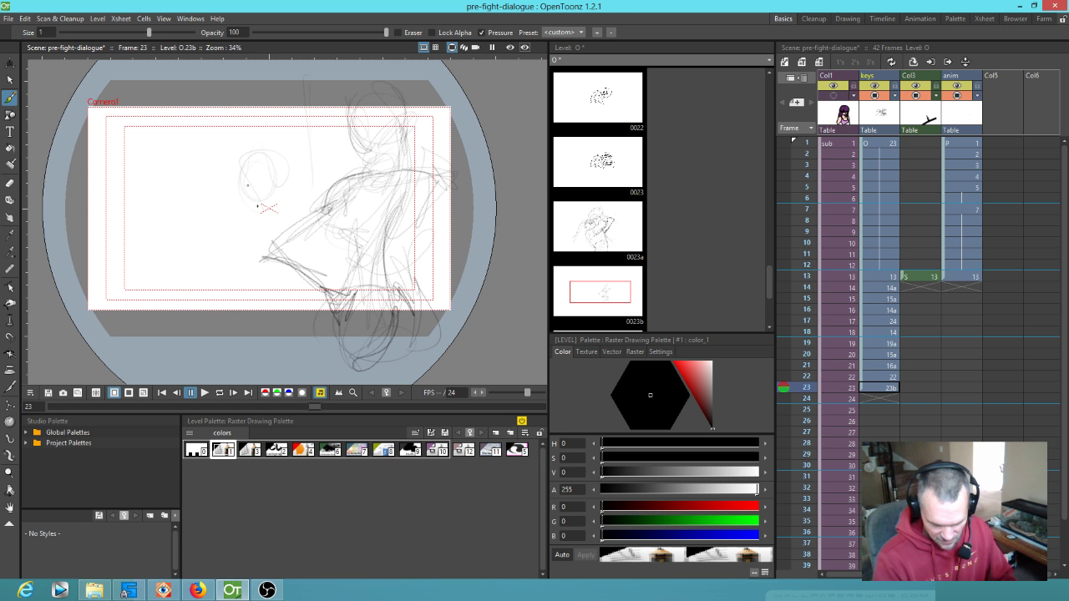
mouse_move(248, 209)
mouse_down()
mouse_move(299, 198)
mouse_move(238, 200)
mouse_move(263, 206)
mouse_move(221, 219)
mouse_up()
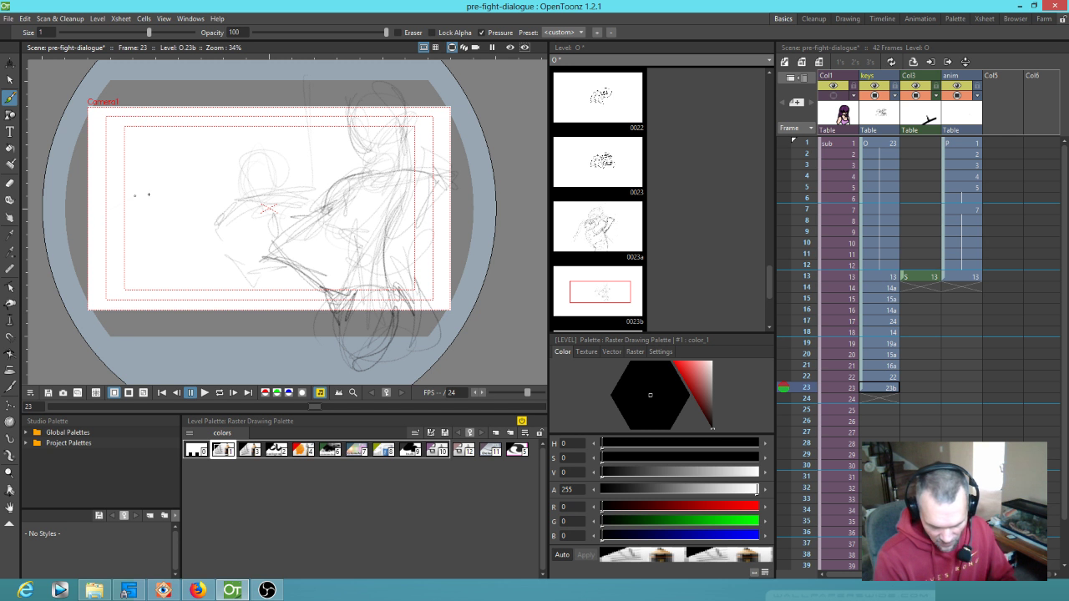
Step: Sketch a spiky-haired character's oval head, hair, eyes and neck near the camera frame's left edge on frame 23
drag(148, 182, 109, 224)
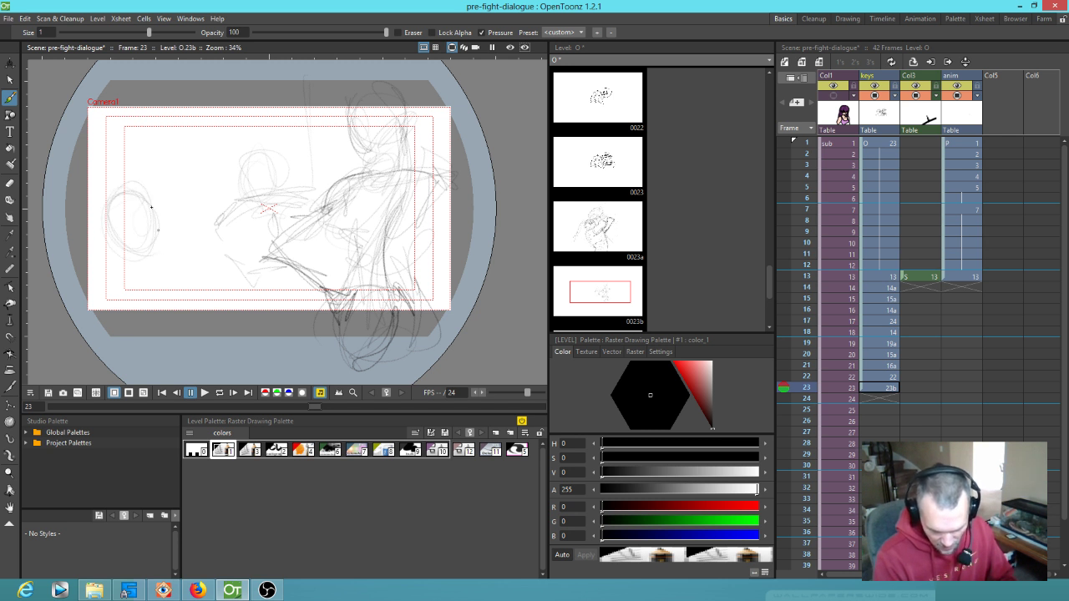
mouse_move(150, 154)
mouse_down()
mouse_move(149, 197)
mouse_move(164, 195)
mouse_move(161, 212)
mouse_move(132, 191)
mouse_up()
drag(127, 165, 129, 193)
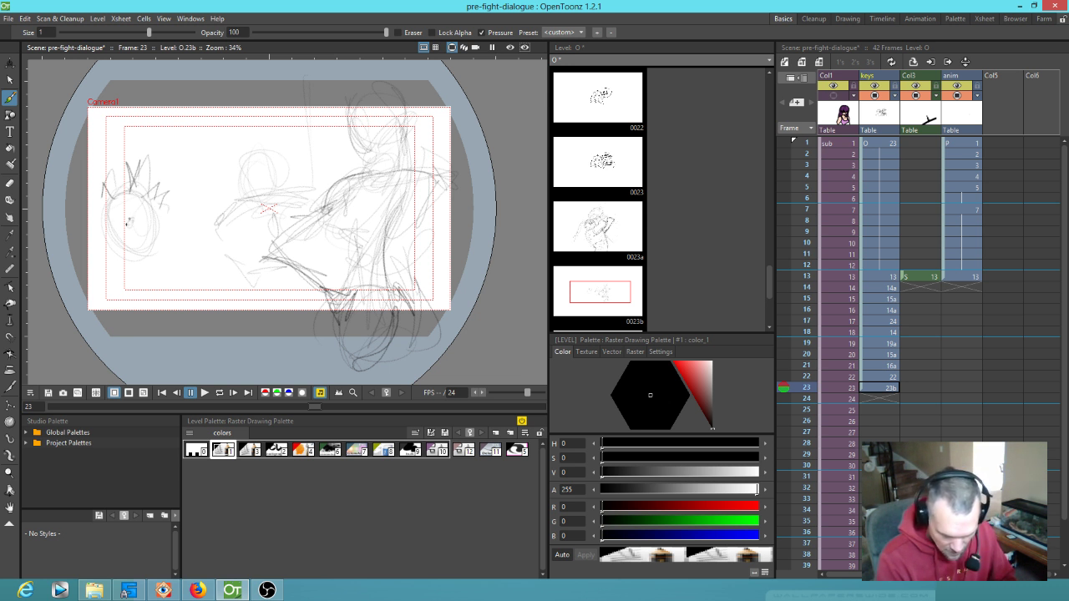
mouse_move(155, 217)
mouse_down()
mouse_move(149, 258)
mouse_move(154, 248)
mouse_move(75, 278)
mouse_move(133, 285)
mouse_move(149, 270)
mouse_move(118, 252)
mouse_move(150, 294)
mouse_up()
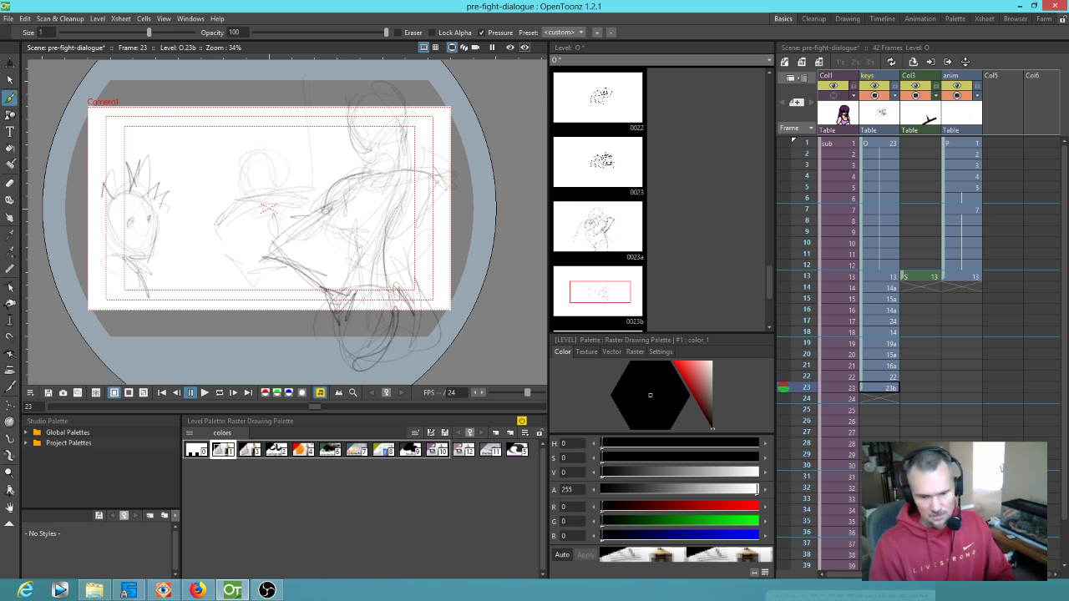
Step: Scale the freehand-selected spiky-haired character to about 83% horizontally and 84% vertically, and save the scene
key(s)
mouse_move(178, 147)
mouse_down()
mouse_move(108, 138)
mouse_move(214, 248)
mouse_move(213, 203)
mouse_up()
drag(216, 122, 197, 146)
drag(142, 246, 151, 234)
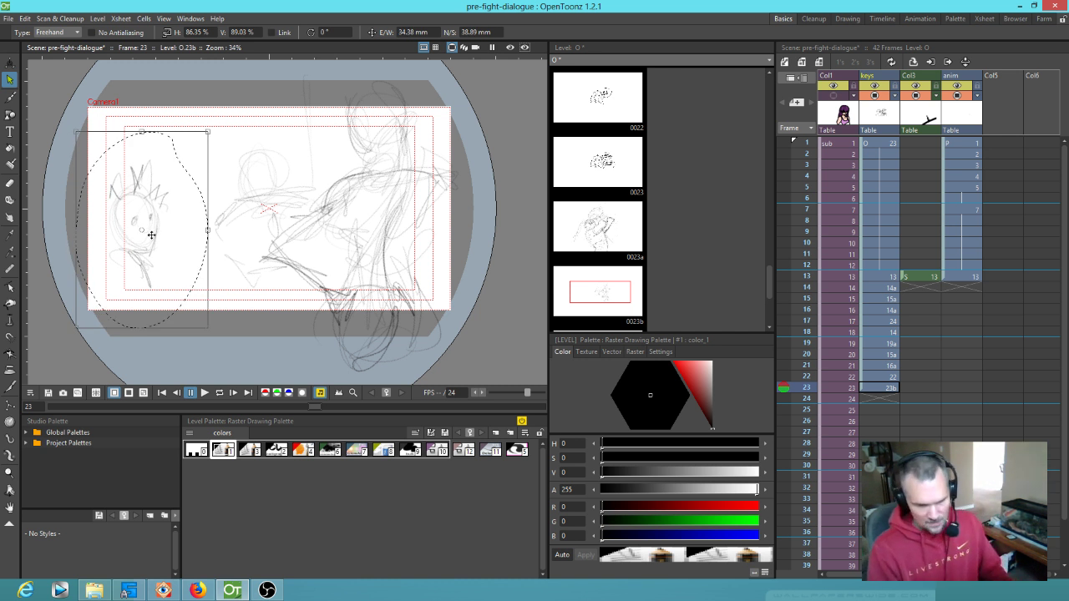
drag(211, 131, 204, 132)
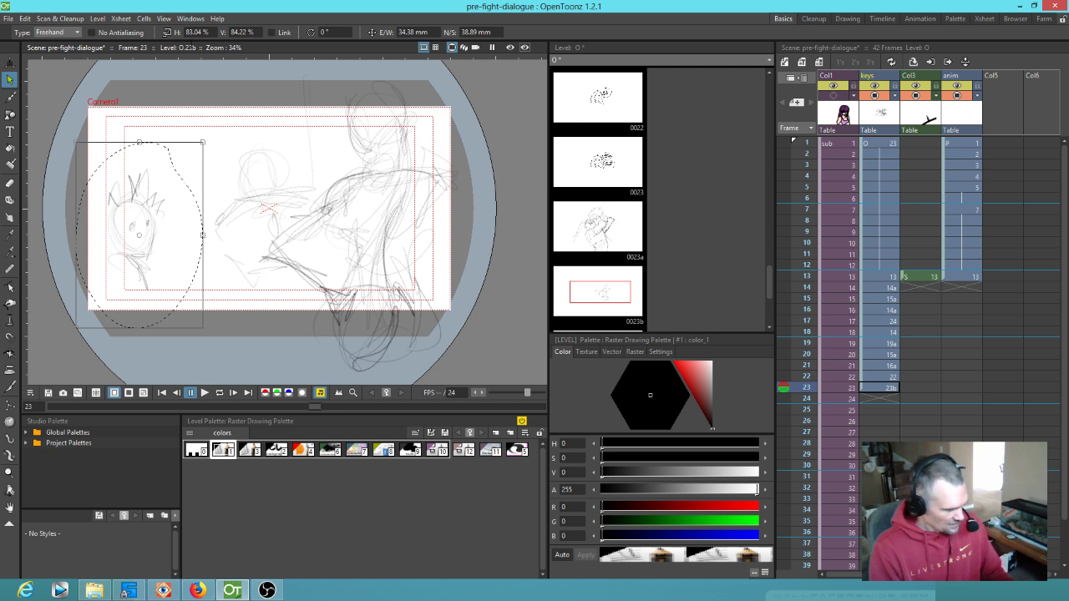
key(ctrl+s)
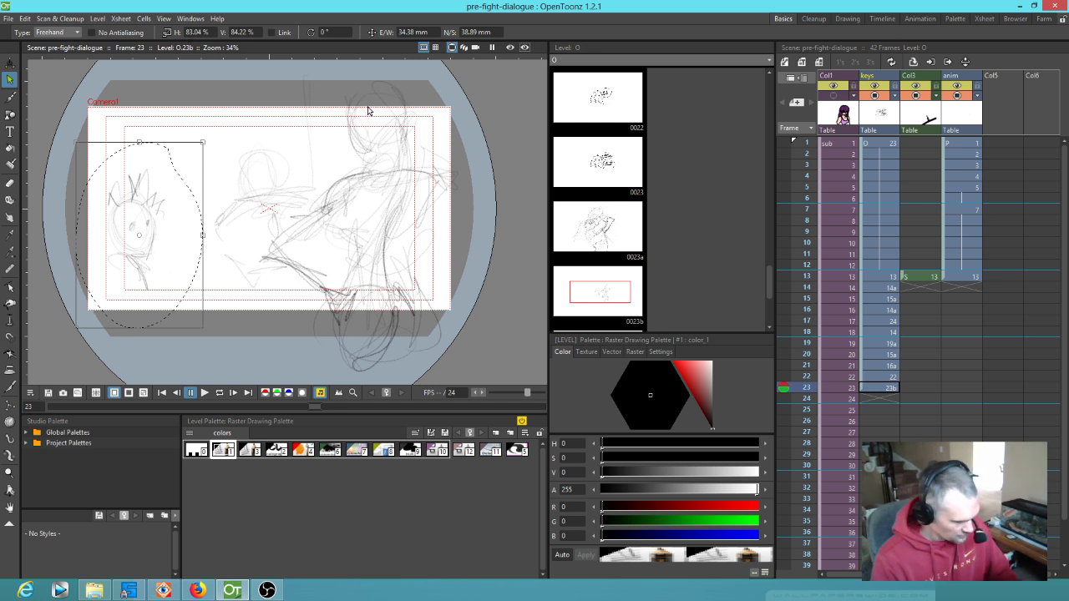
Step: Delete the selected spiky-haired character from frame 23 and check the drawing by stepping between frames 22 and 23
key(Delete)
key(b)
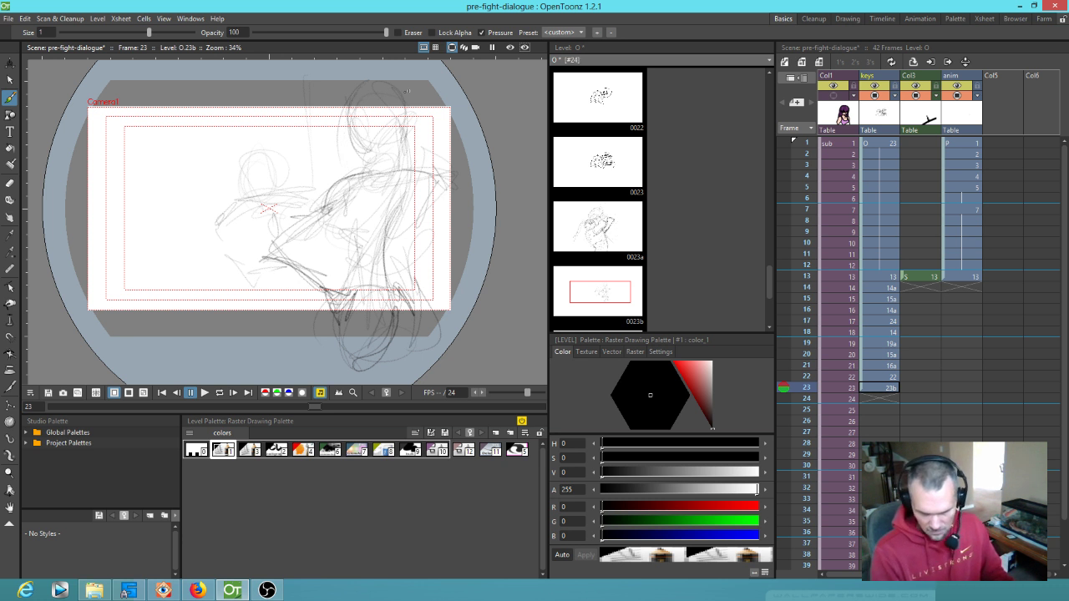
key(Up)
key(Down)
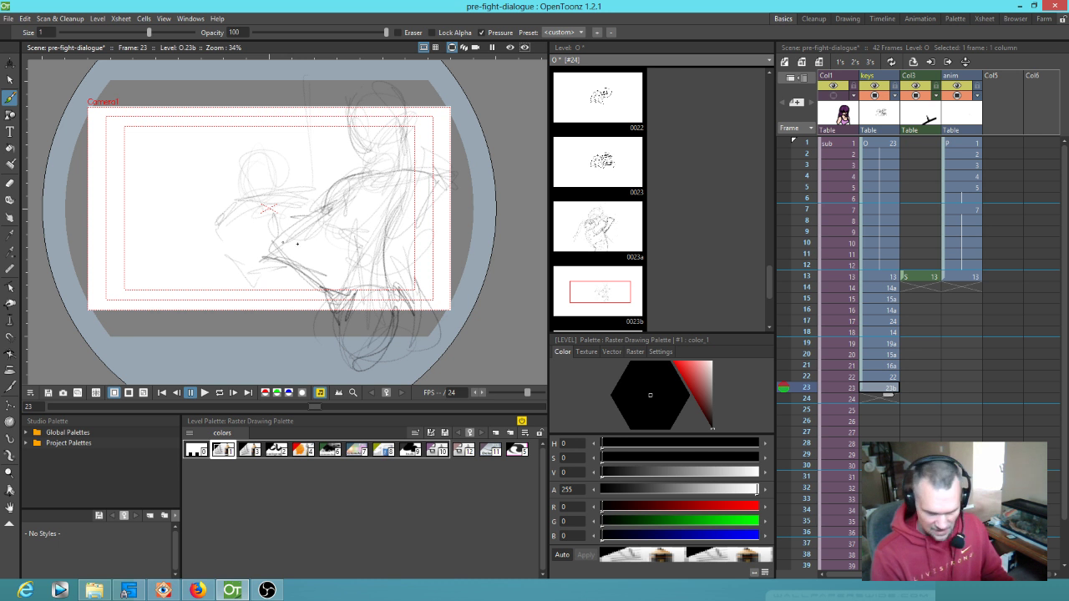
key(Up)
key(Down)
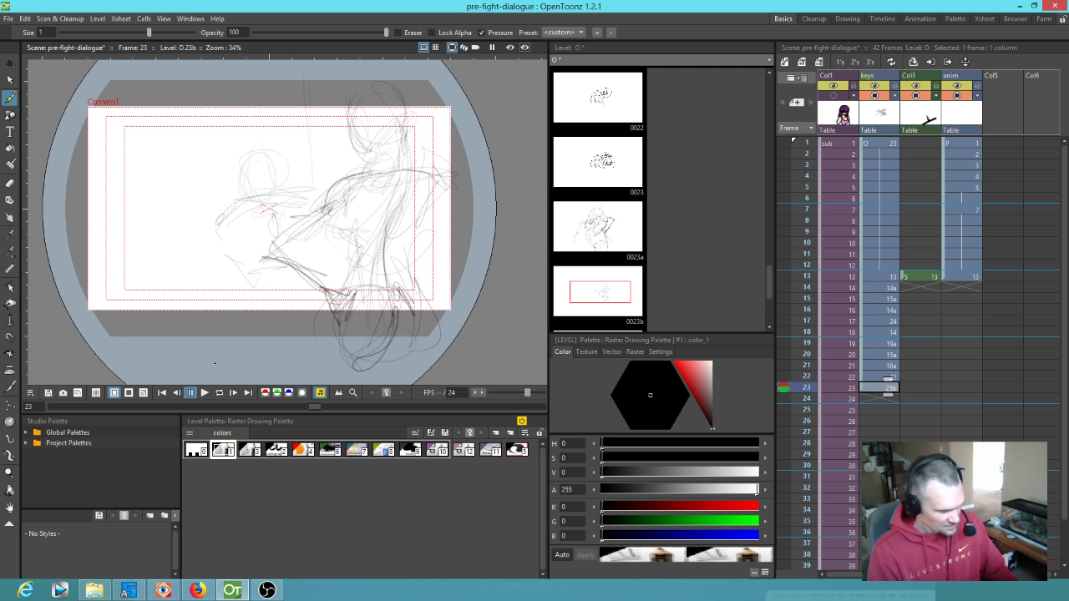
Step: Try to recover the spiky-haired character on frame 23 by undoing the latest drawing changes
key(s)
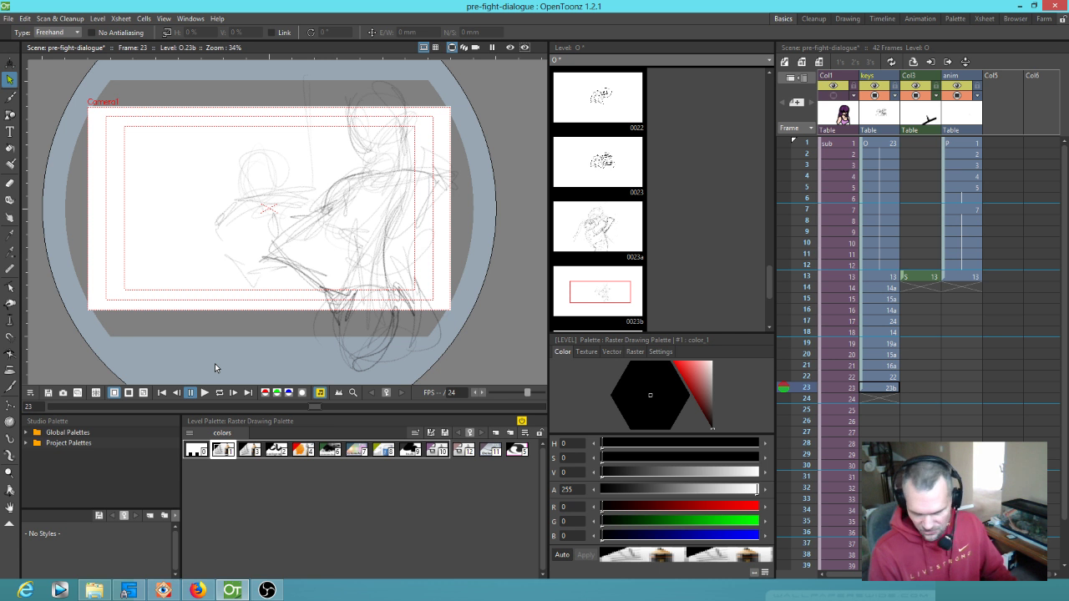
click(896, 387)
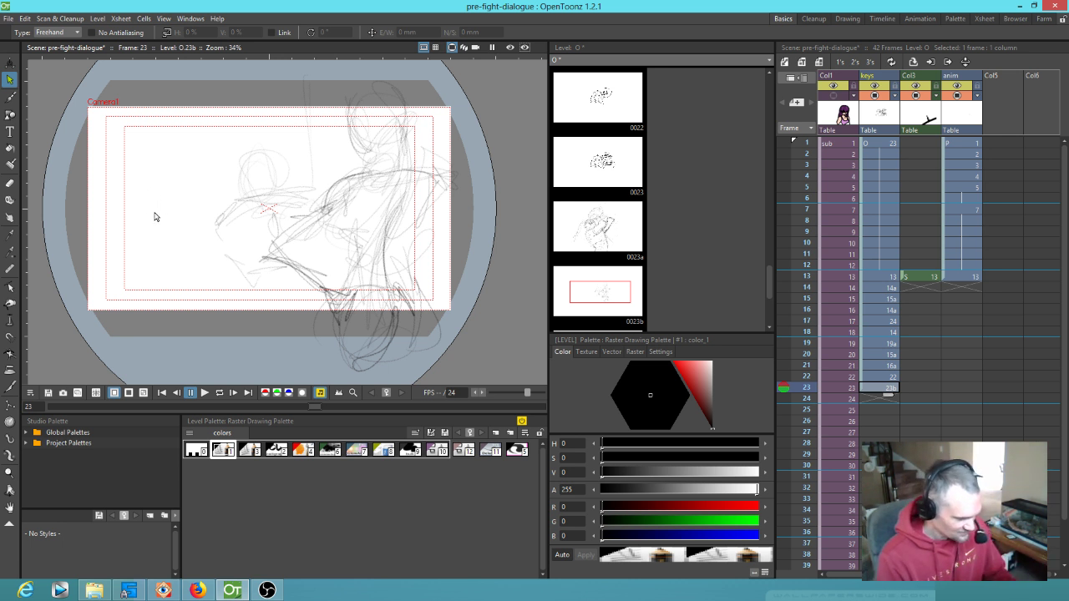
drag(136, 281, 148, 260)
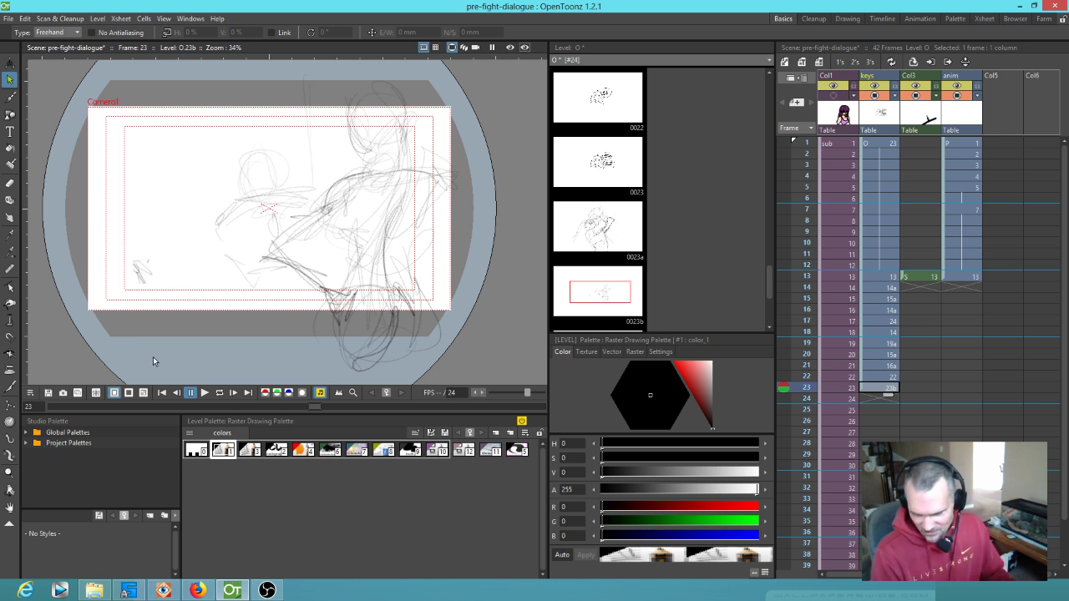
key(ctrl+z)
key(ctrl+z)
key(ctrl+z)
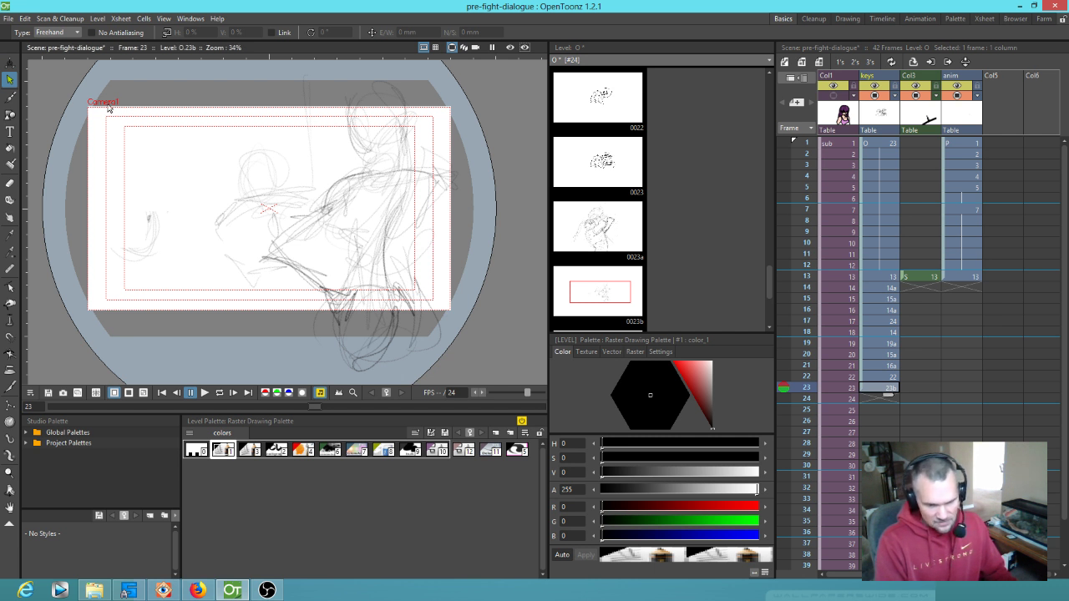
Step: Restart the program, reopen the pre-fight-dialogue scene and go to frame 23 of the keys column
click(7, 18)
click(27, 56)
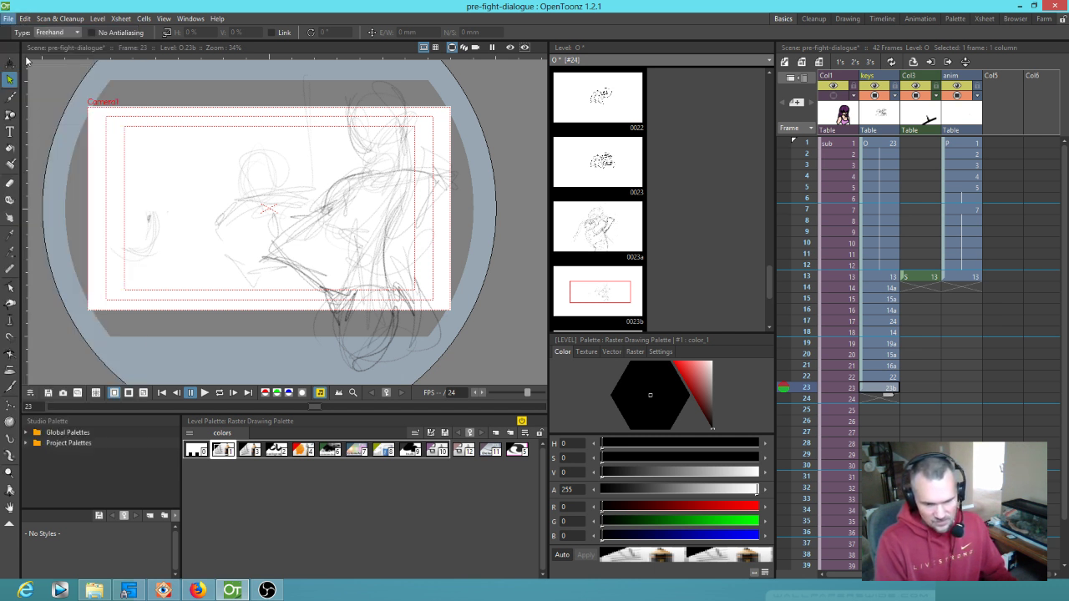
click(1058, 6)
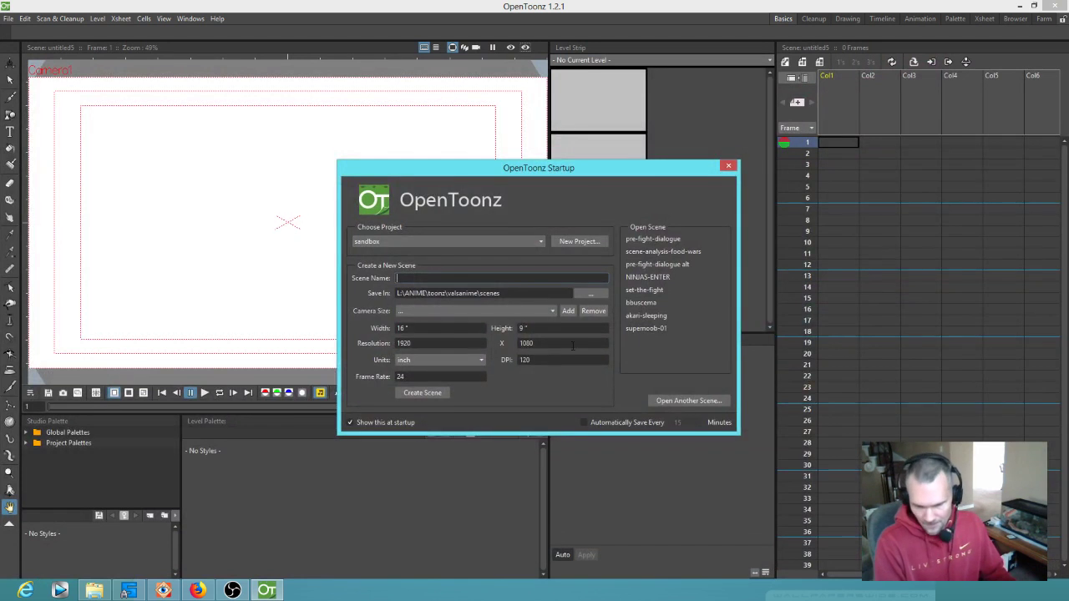
click(645, 239)
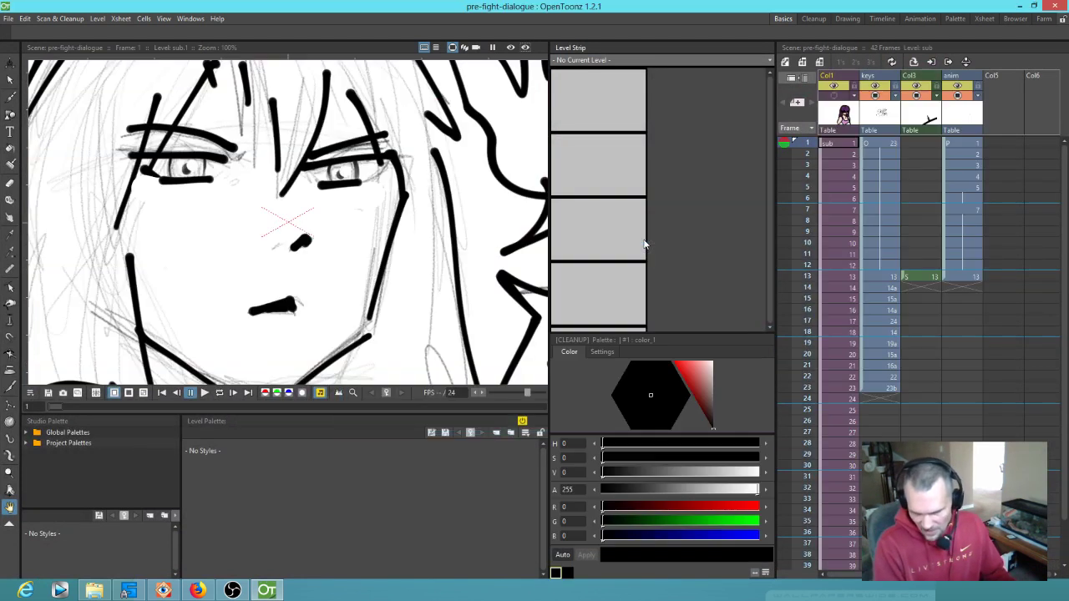
click(885, 388)
scroll(328, 294, down, 3)
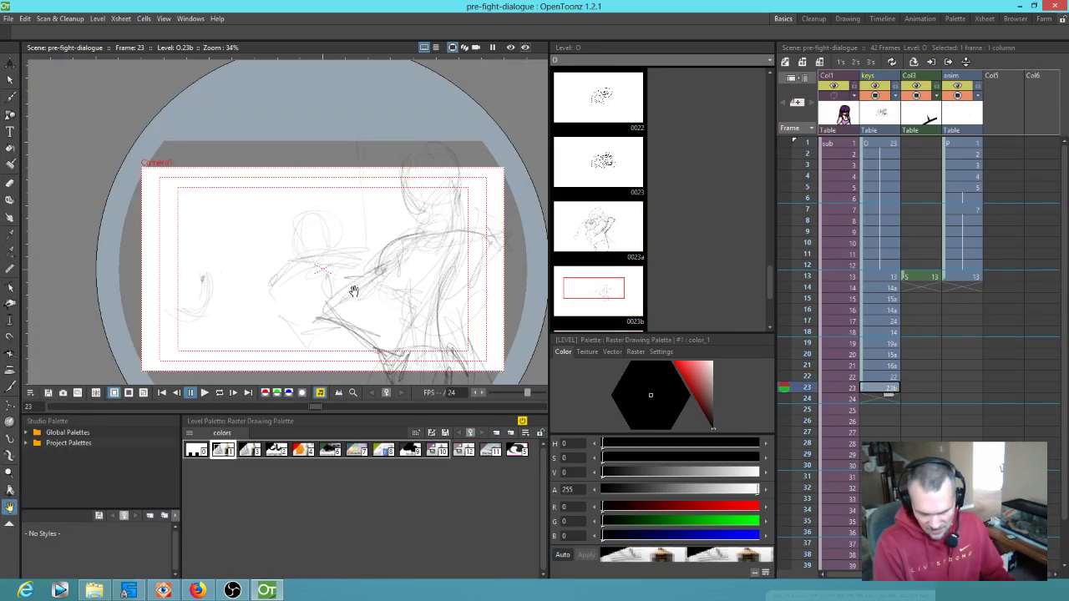
Step: Sketch a spiky-haired character's oval head, hair spikes, eyes and mouth near the camera frame's left edge on frame 23 with the size 1 brush
scroll(226, 292, up, 2)
drag(261, 279, 288, 238)
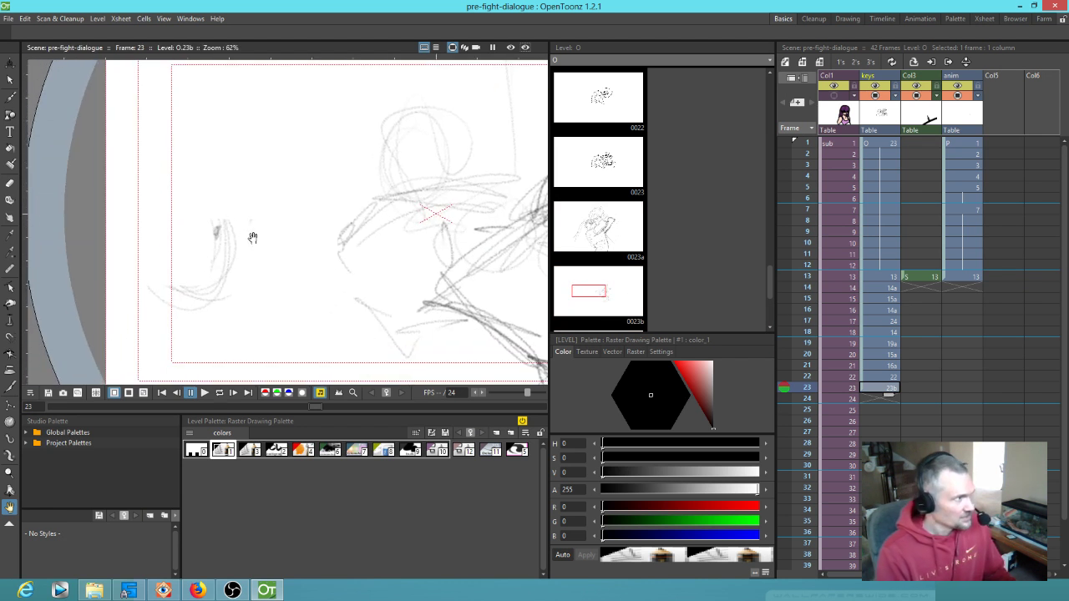
key(b)
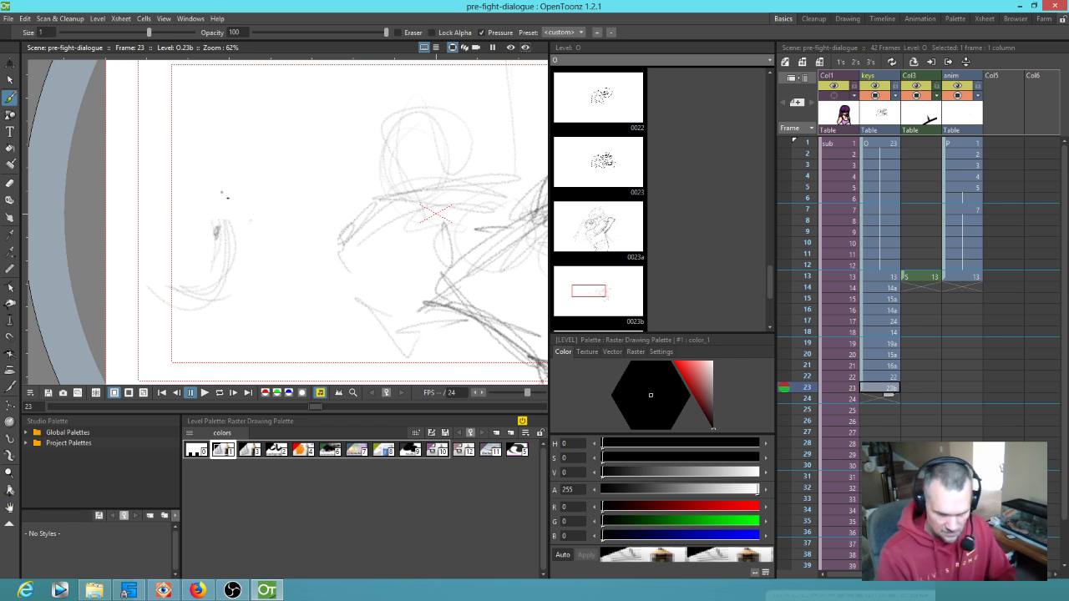
click(225, 450)
drag(191, 226, 213, 223)
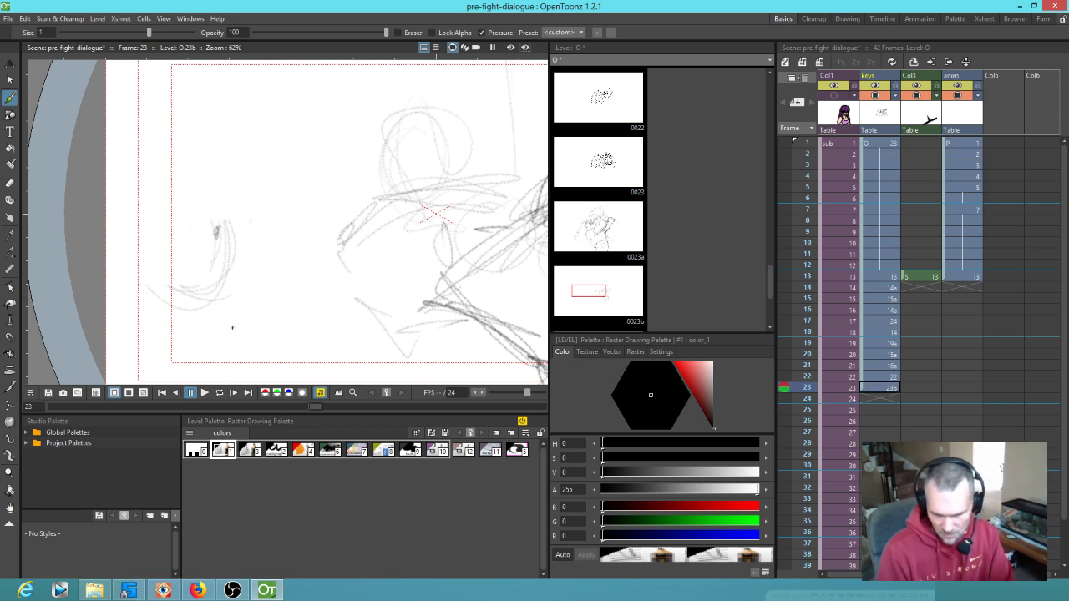
scroll(323, 293, down, 2)
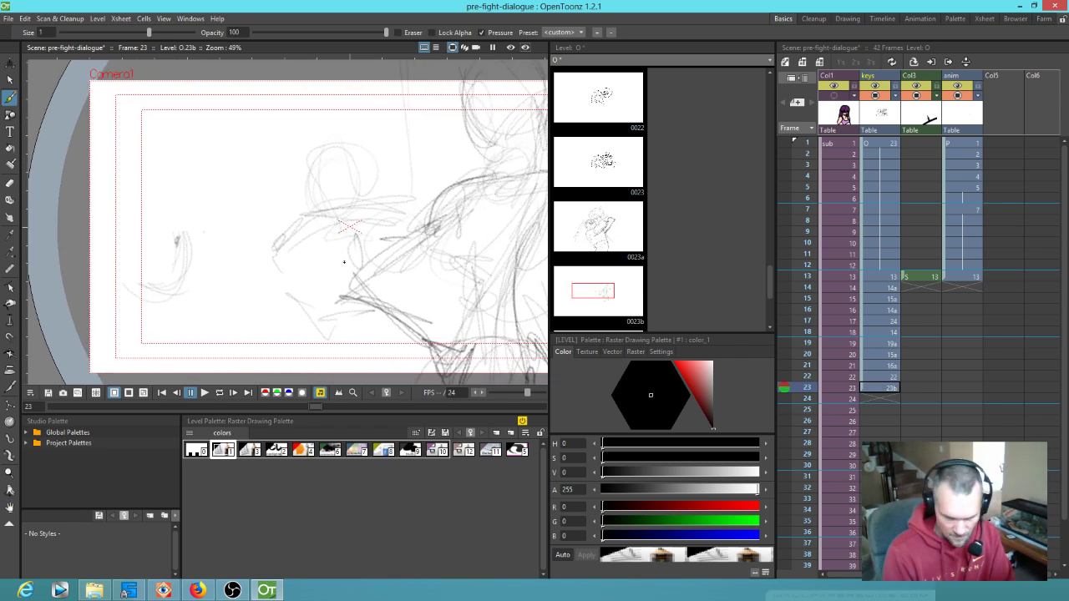
mouse_move(149, 224)
mouse_down()
mouse_move(185, 240)
mouse_move(177, 219)
mouse_move(153, 211)
mouse_move(189, 240)
mouse_move(131, 222)
mouse_move(173, 286)
mouse_up()
drag(187, 226, 178, 292)
drag(188, 247, 178, 288)
mouse_move(164, 205)
mouse_down()
mouse_move(189, 171)
mouse_move(182, 223)
mouse_move(210, 218)
mouse_move(195, 238)
mouse_move(150, 177)
mouse_up()
mouse_move(150, 177)
mouse_down()
mouse_move(153, 210)
mouse_move(141, 222)
mouse_up()
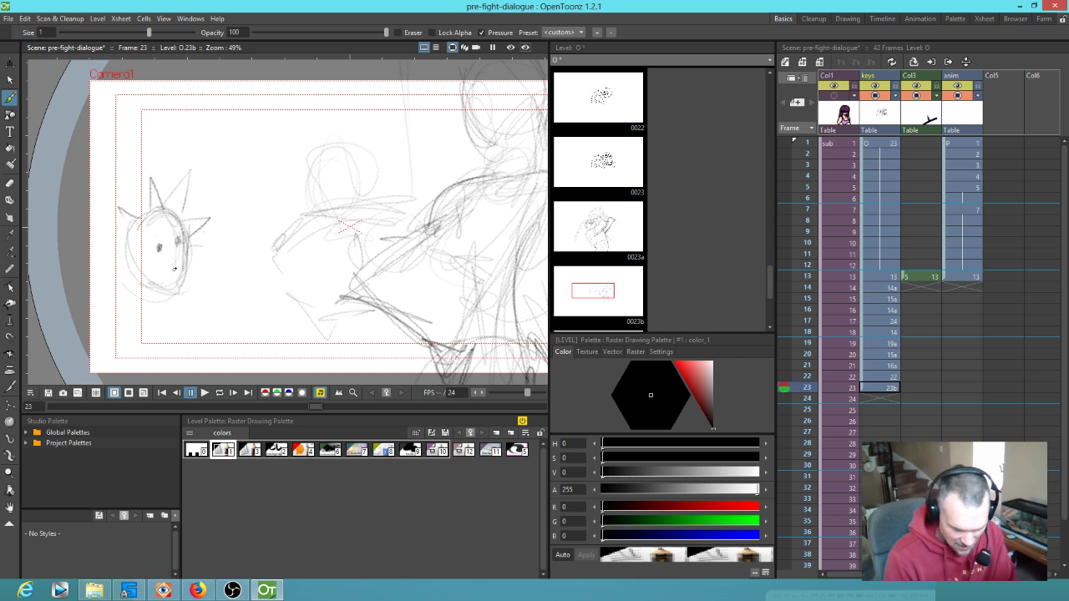
drag(176, 238, 178, 246)
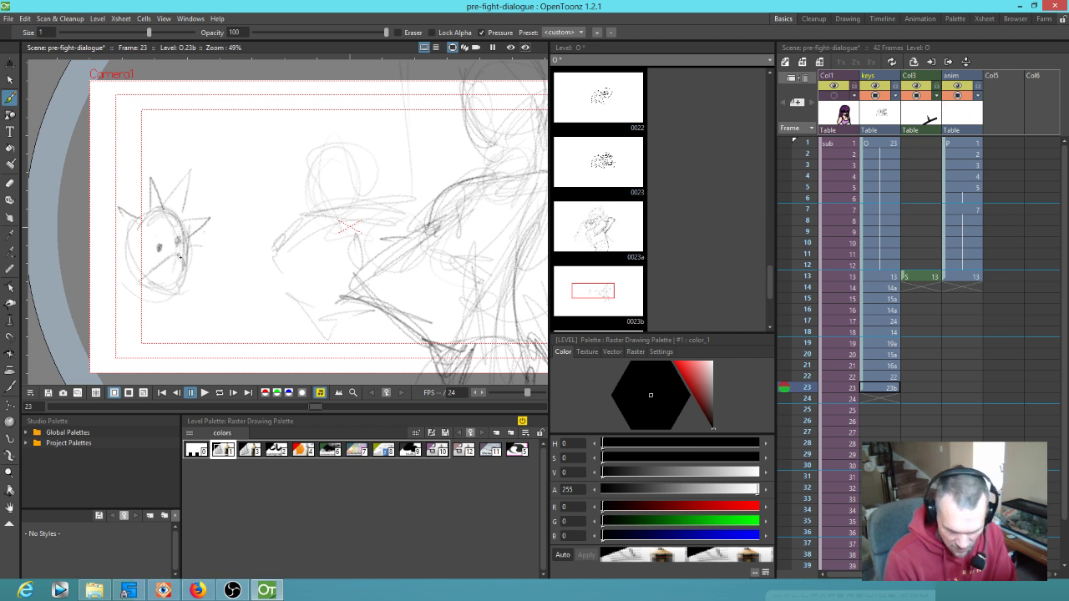
Step: Sketch the spiky-haired character's shoulders, collar and upper torso below the head on frame 23
mouse_move(118, 291)
mouse_down()
mouse_move(179, 309)
mouse_move(133, 286)
mouse_move(163, 319)
mouse_up()
drag(179, 281, 172, 348)
mouse_move(124, 283)
mouse_down()
mouse_move(230, 276)
mouse_move(202, 317)
mouse_up()
mouse_move(142, 278)
mouse_down()
mouse_move(118, 307)
mouse_move(98, 312)
mouse_move(123, 285)
mouse_move(169, 317)
mouse_up()
mouse_move(93, 291)
mouse_down()
mouse_move(155, 287)
mouse_move(146, 343)
mouse_move(128, 370)
mouse_up()
drag(167, 303, 152, 368)
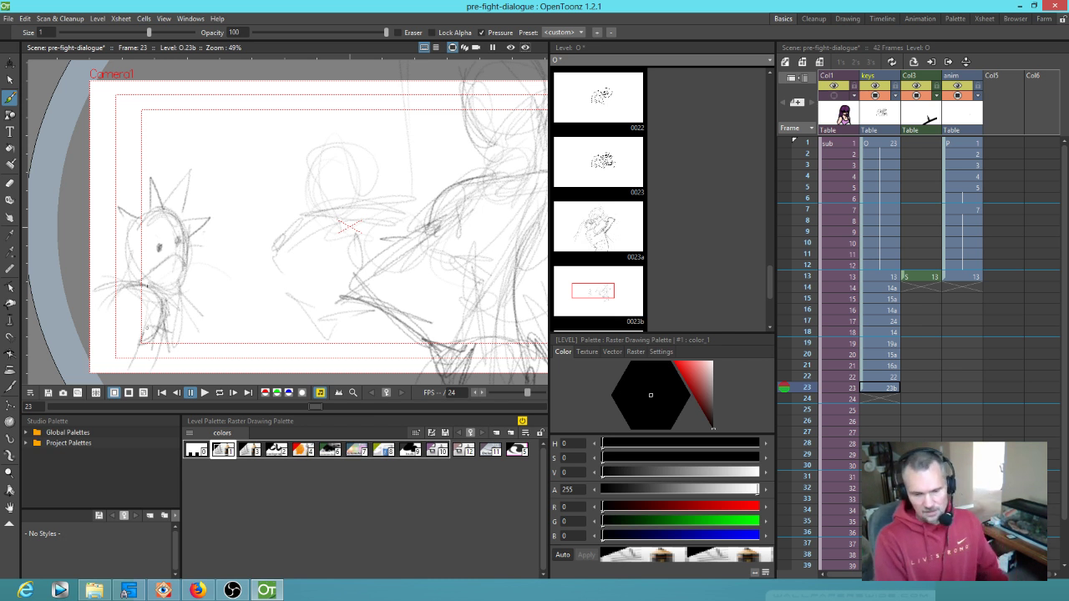
Step: Add ears and a long hanging braid to the central figure's head on frame 23, and save the scene
mouse_move(305, 185)
mouse_down()
mouse_move(351, 155)
mouse_move(313, 187)
mouse_up()
mouse_move(328, 142)
mouse_down()
mouse_move(334, 125)
mouse_move(332, 285)
mouse_move(334, 146)
mouse_up()
drag(303, 191, 308, 215)
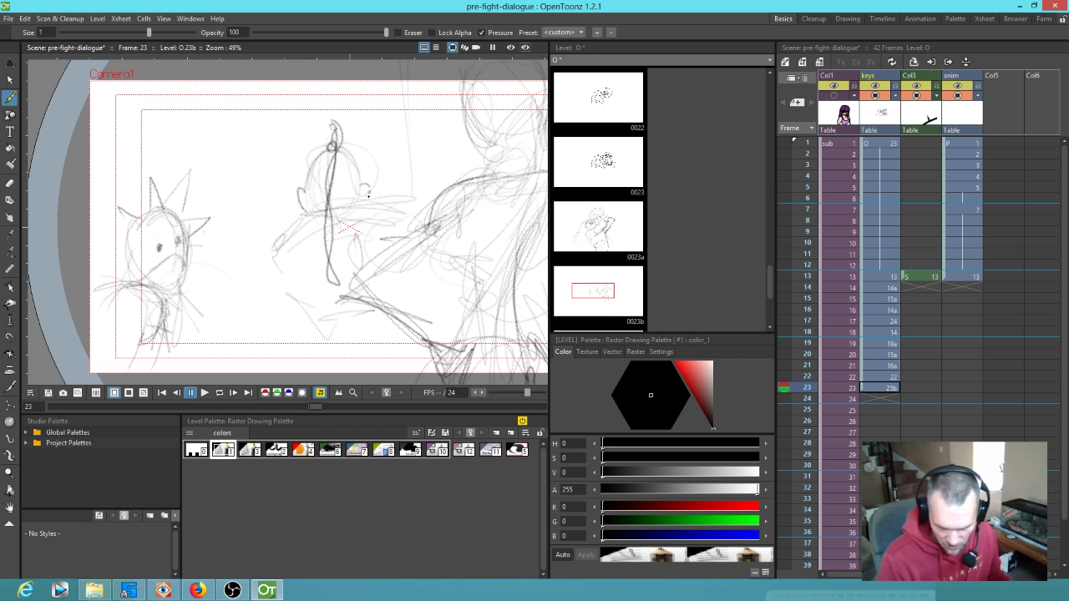
scroll(192, 72, down, 2)
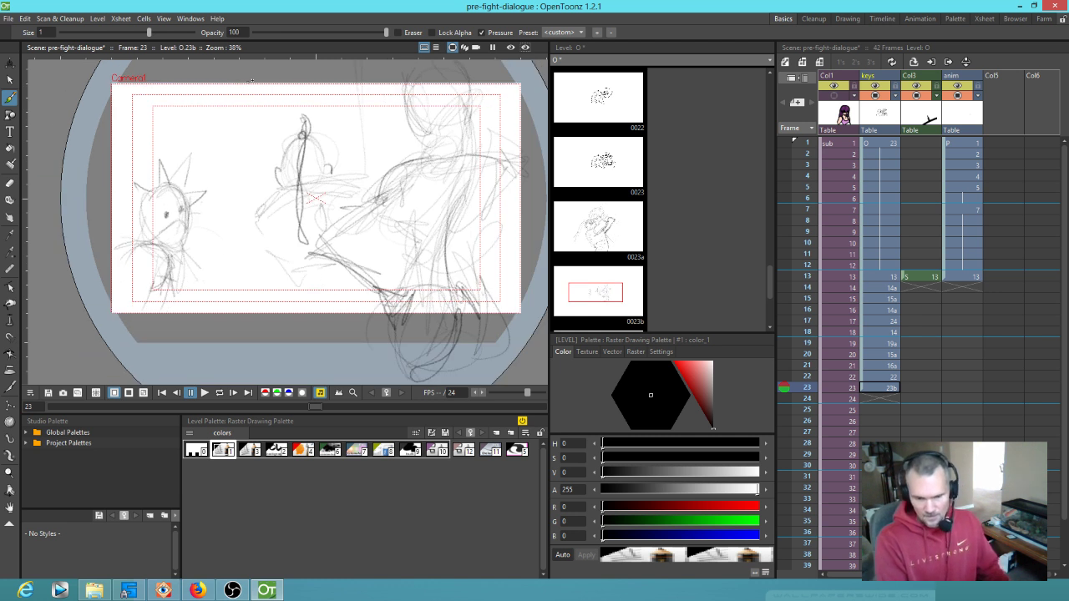
key(ctrl+s)
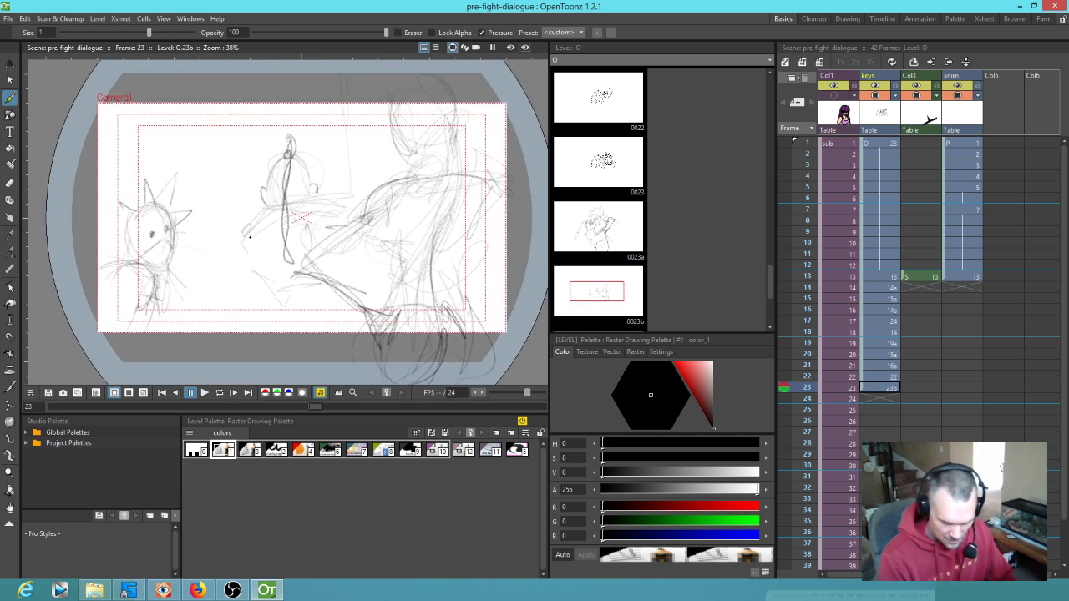
Step: Sketch the central figure's bent arm on its left side and check the frame 23 drawing against its neighbour
mouse_move(244, 236)
mouse_down()
mouse_move(235, 275)
mouse_move(262, 287)
mouse_up()
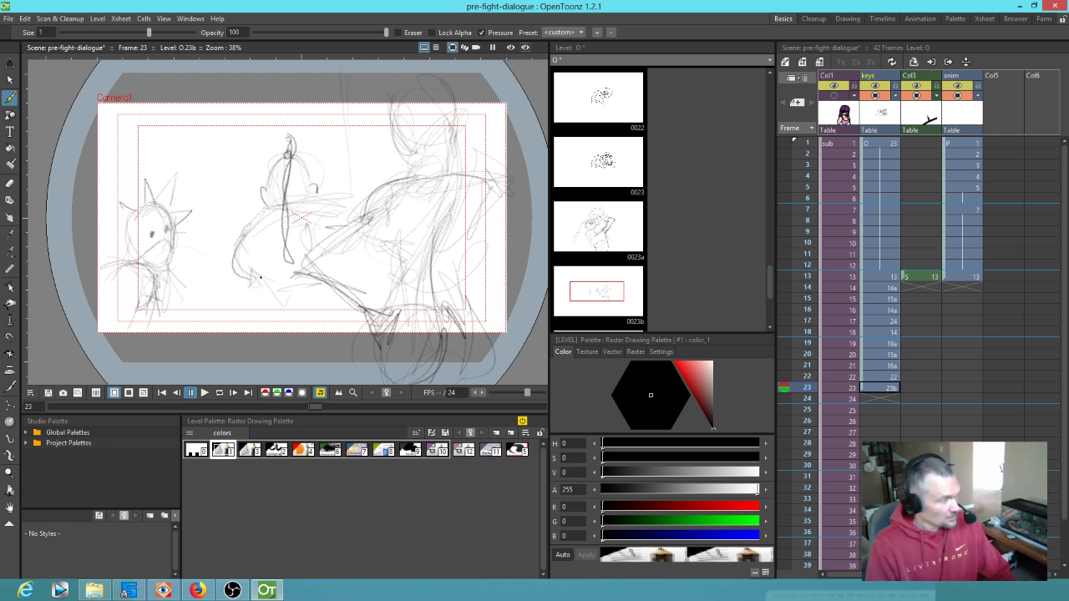
key(Up)
key(Down)
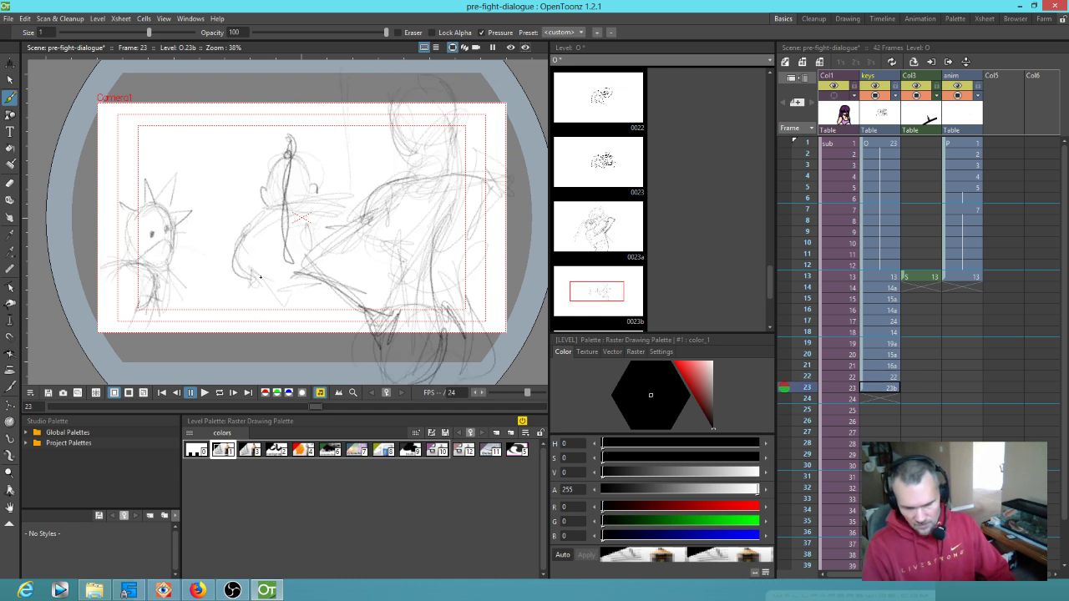
key(Up)
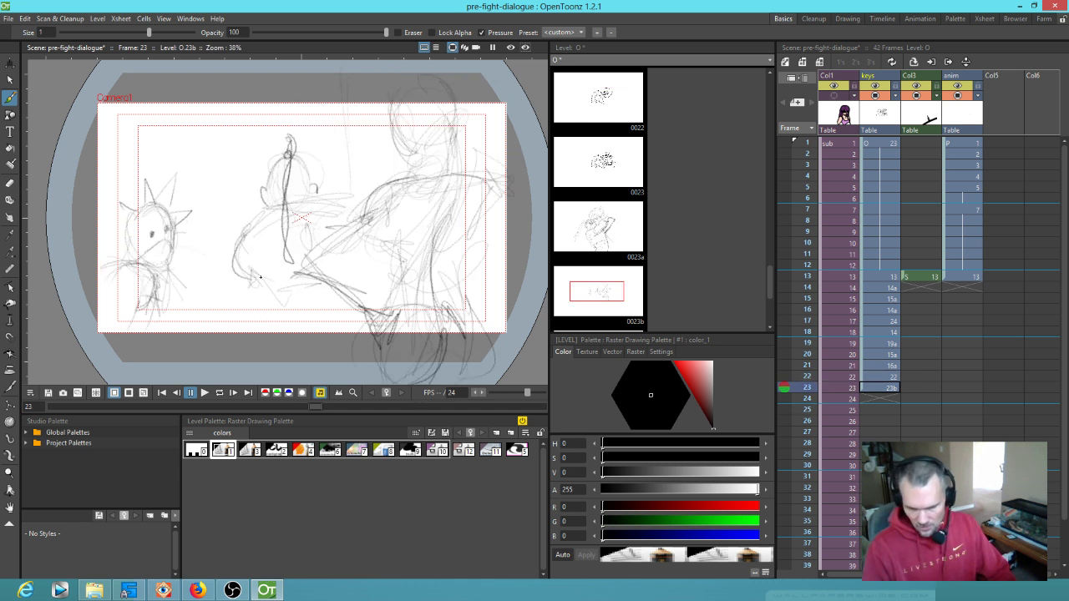
Step: Extend drawing 23b down the keys column past frame 27 and set up a copy on frame 24 as drawing 24b
click(891, 388)
drag(893, 401, 891, 464)
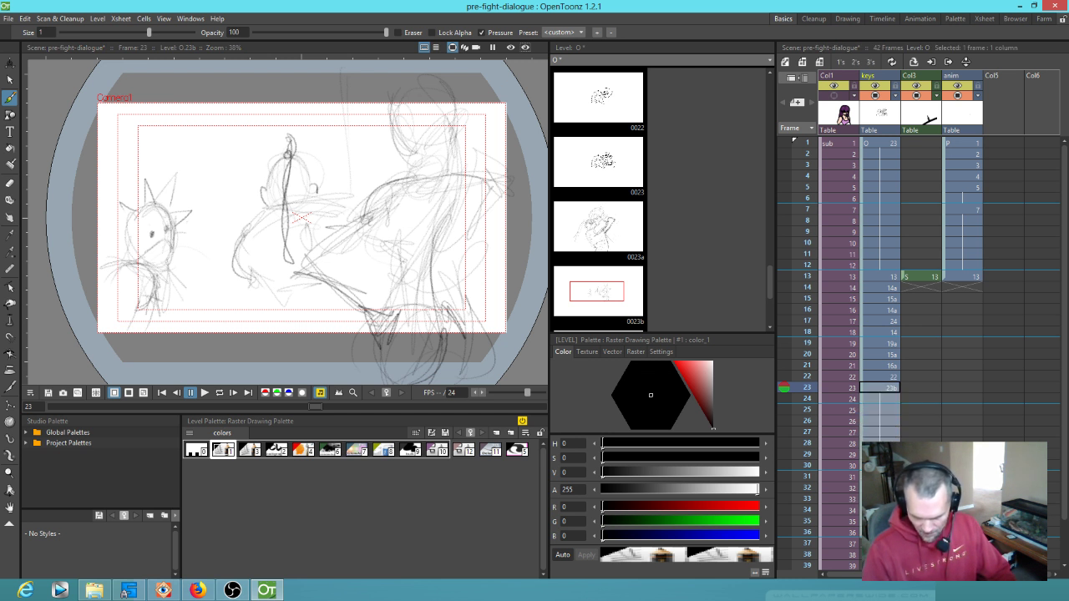
click(893, 388)
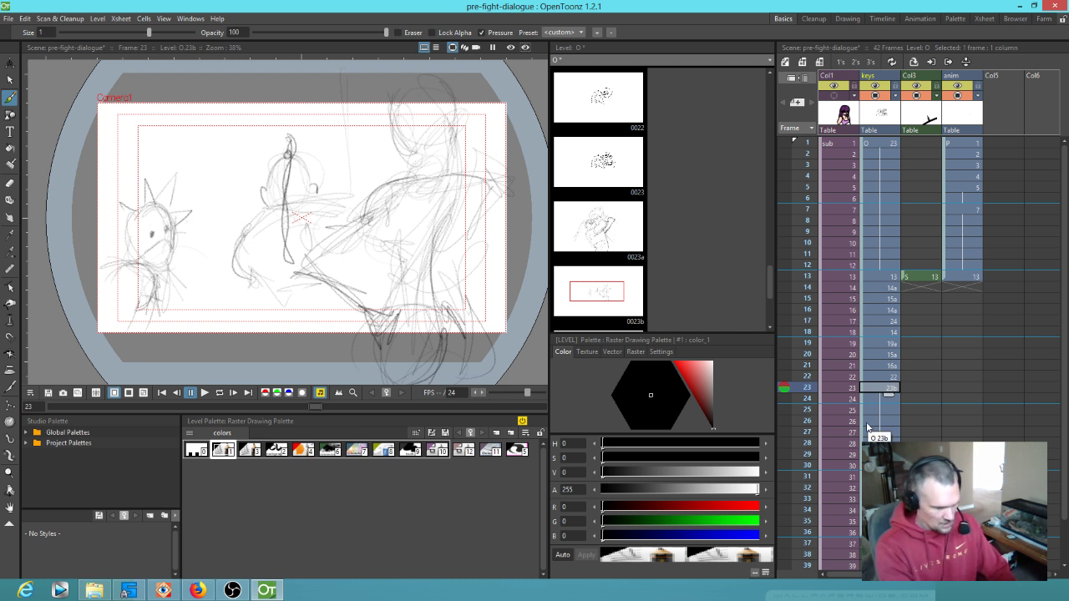
key(Down)
text(24b)
key(Return)
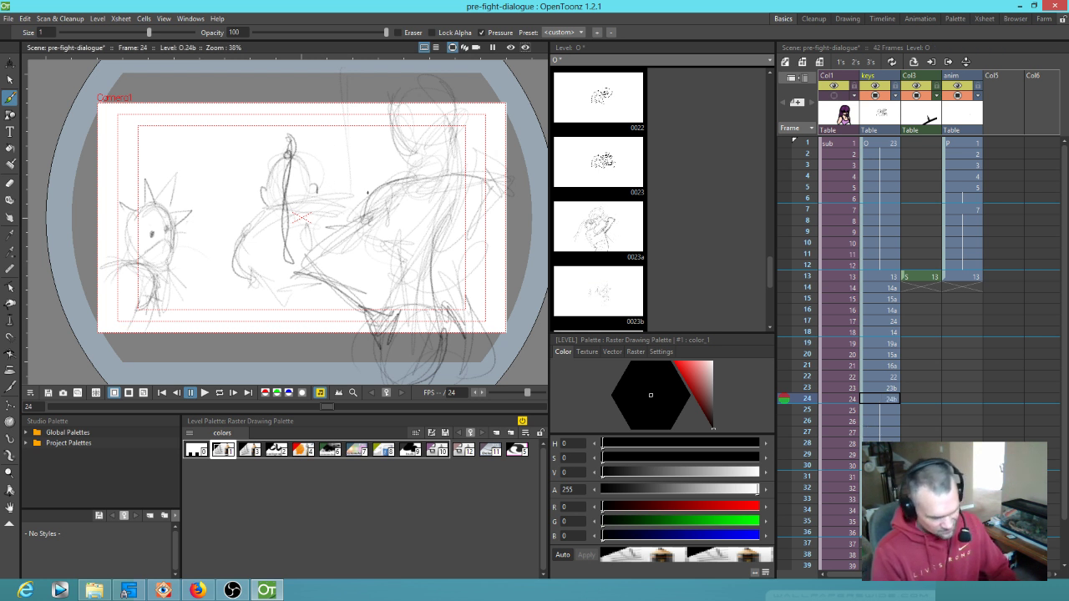
Step: Erase the central figure from drawing 24b on frame 24 with the eraser at size 63
key(a)
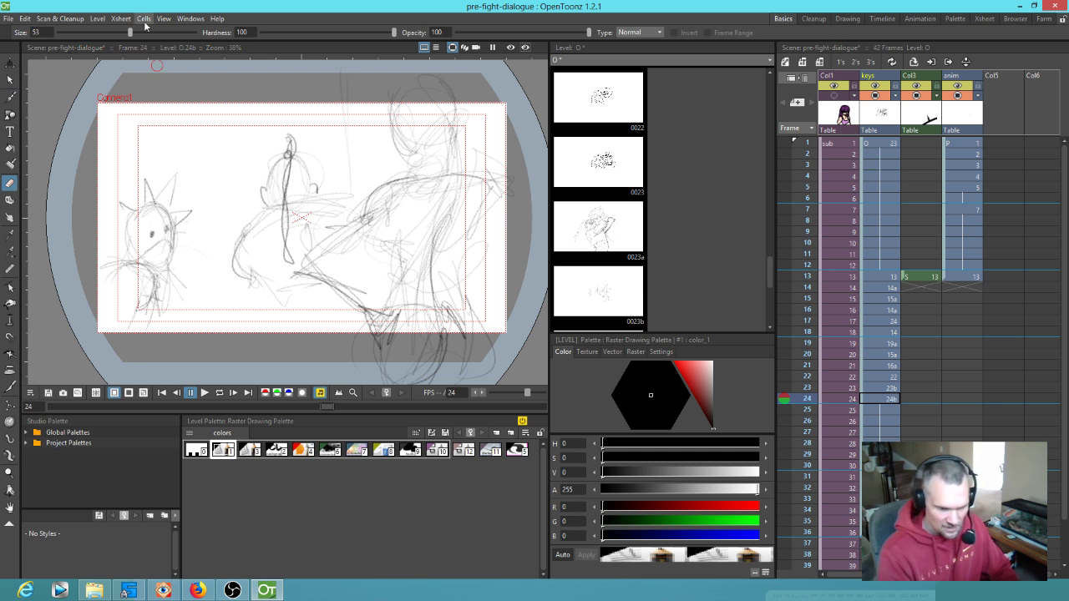
drag(130, 32, 144, 31)
mouse_move(291, 231)
mouse_down()
mouse_move(309, 197)
mouse_move(245, 214)
mouse_move(303, 114)
mouse_up()
mouse_move(287, 169)
mouse_down()
mouse_move(271, 219)
mouse_move(325, 207)
mouse_move(263, 276)
mouse_move(222, 293)
mouse_move(252, 275)
mouse_up()
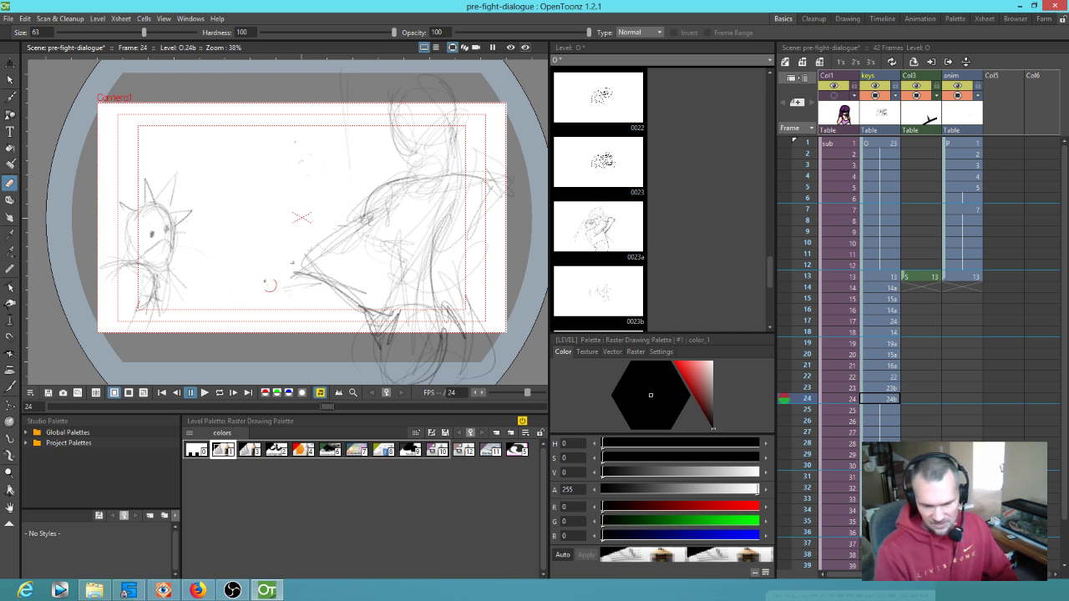
Step: Set up frame 25 as drawing 25b without the central figure, and review the poses around frame 23
click(885, 410)
text(25b)
key(Return)
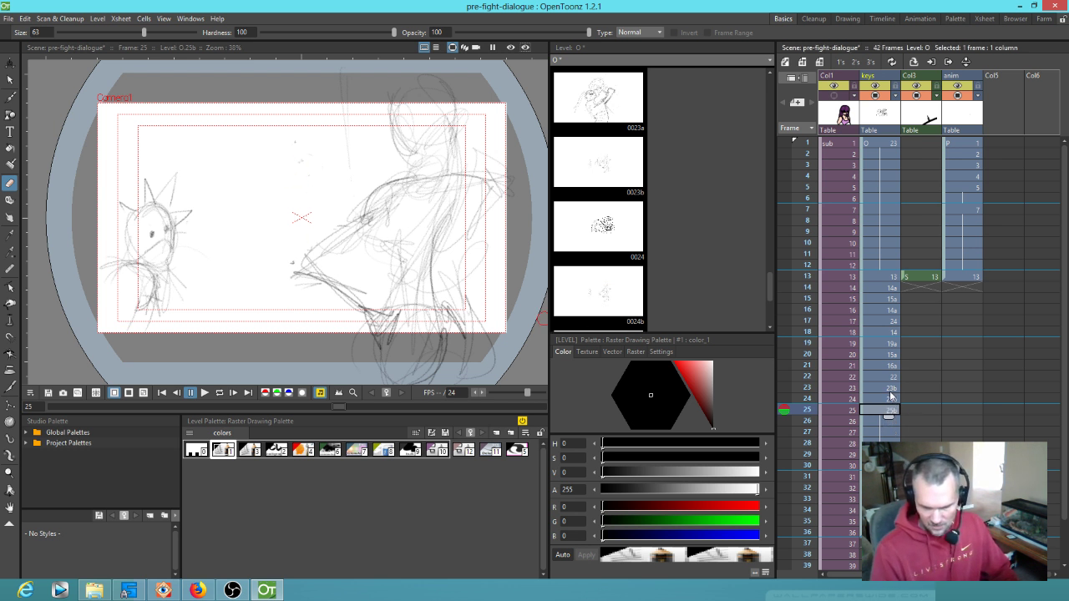
click(885, 387)
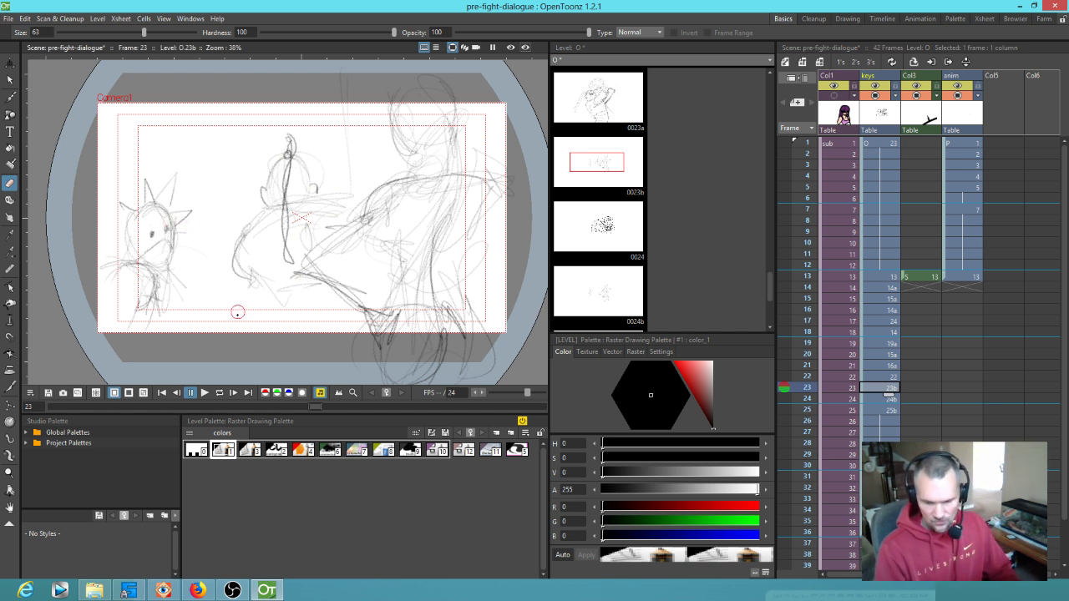
key(comma)
key(period)
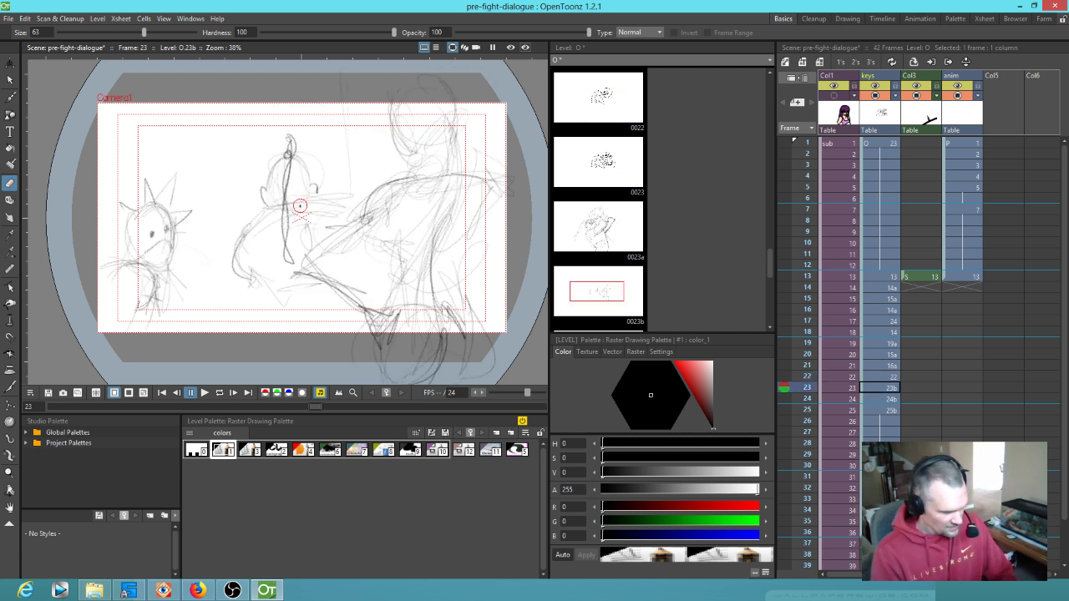
Step: Sketch a new central figure pose on frame 24 with a head, shoulders, arm lines and a small hand shape beside it
key(period)
key(b)
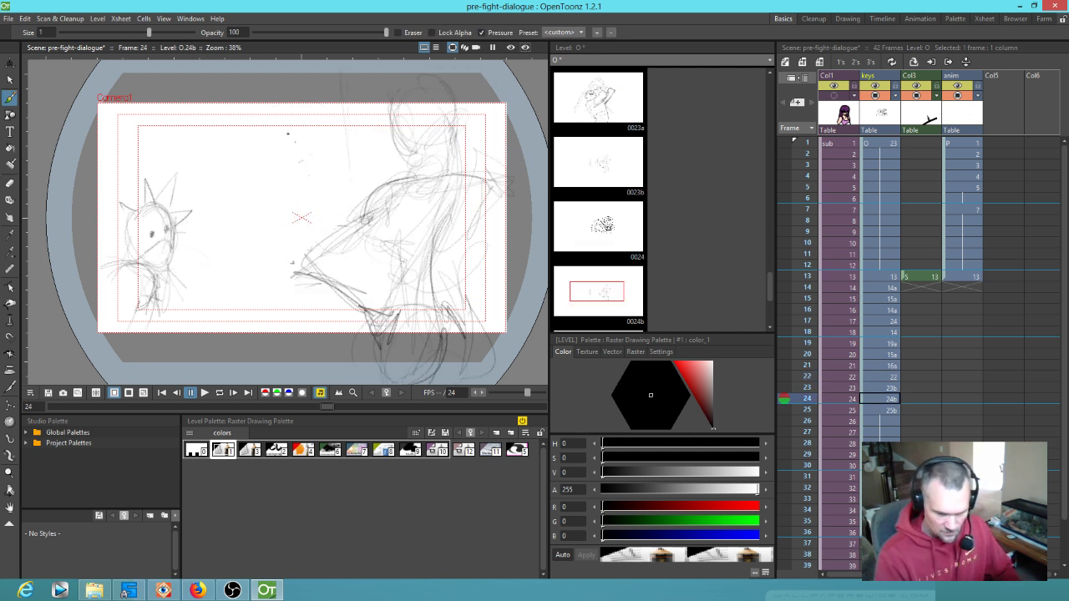
mouse_move(275, 146)
mouse_down()
mouse_move(267, 205)
mouse_move(289, 164)
mouse_move(302, 185)
mouse_move(328, 189)
mouse_move(342, 215)
mouse_move(323, 267)
mouse_up()
mouse_move(284, 209)
mouse_down()
mouse_move(251, 251)
mouse_move(259, 254)
mouse_move(240, 250)
mouse_up()
mouse_move(227, 204)
mouse_down()
mouse_move(220, 230)
mouse_move(204, 234)
mouse_up()
drag(280, 209, 269, 259)
Step: Rough in the next pose on frame 25 with a raised oval head, two smaller circles beside it and connecting arm and body lines
key(.)
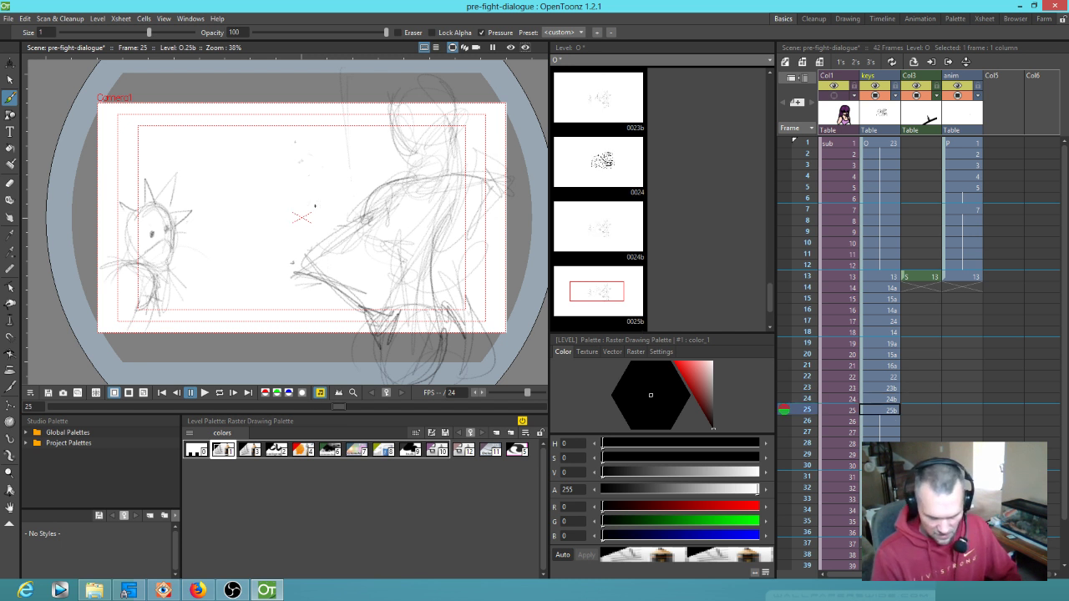
mouse_move(237, 151)
mouse_down()
mouse_move(266, 125)
mouse_move(276, 179)
mouse_up()
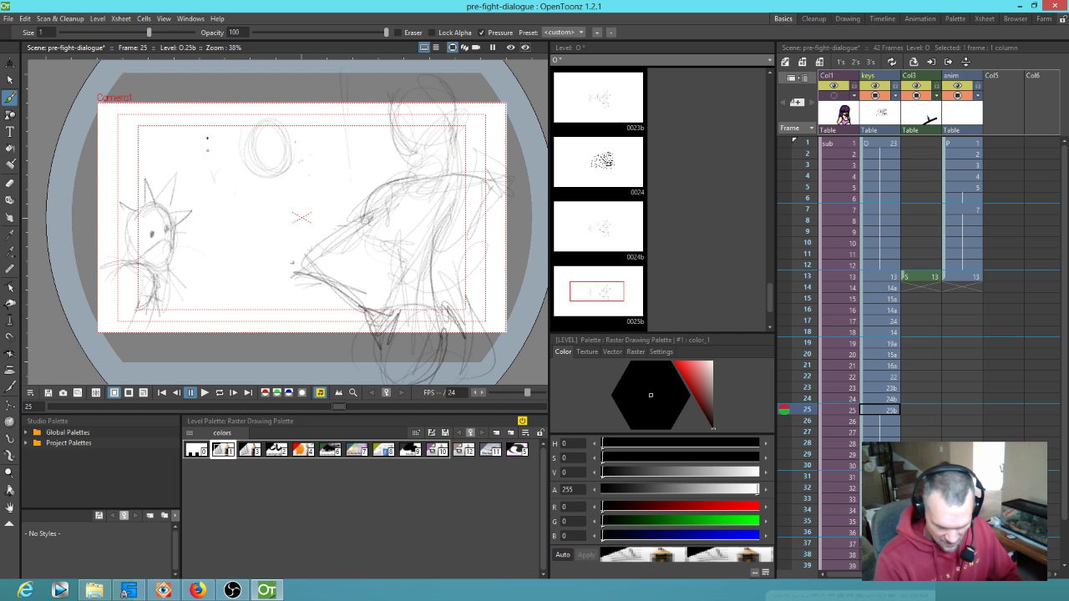
drag(207, 138, 196, 158)
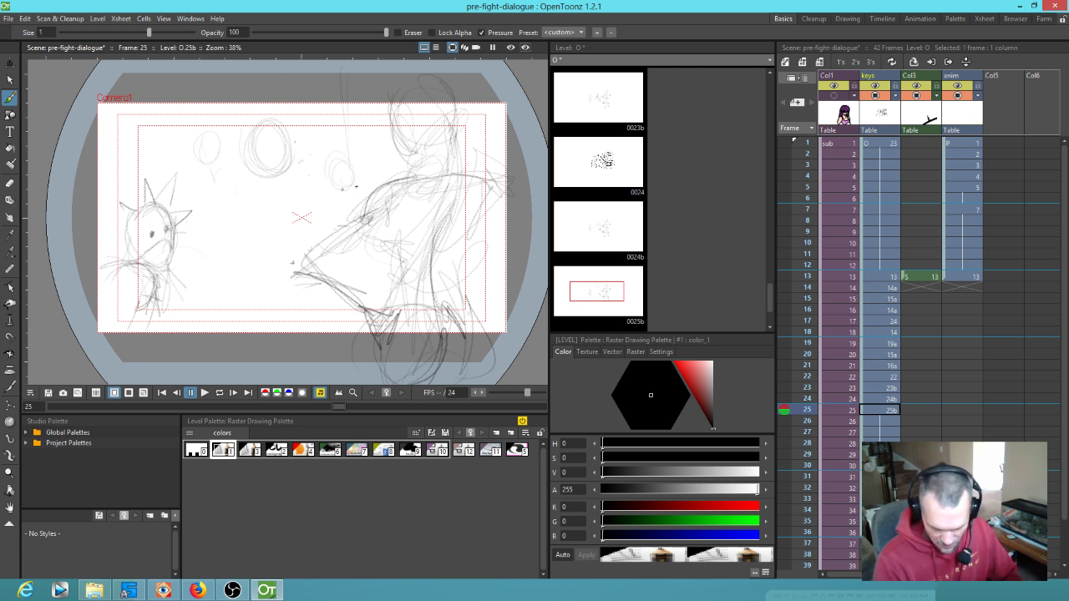
drag(250, 152, 321, 152)
drag(239, 198, 279, 175)
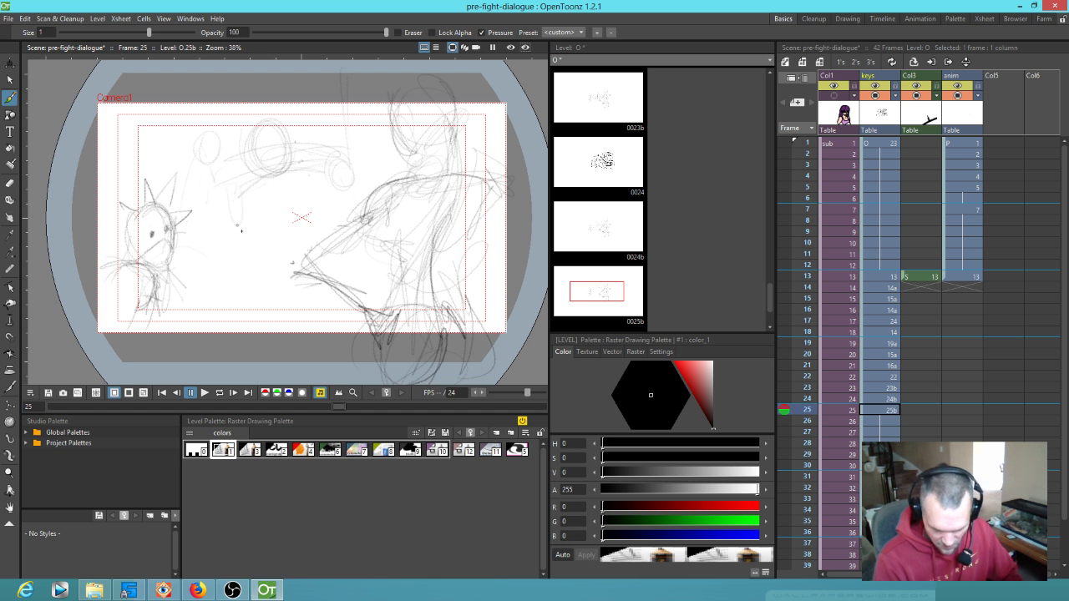
drag(205, 225, 245, 214)
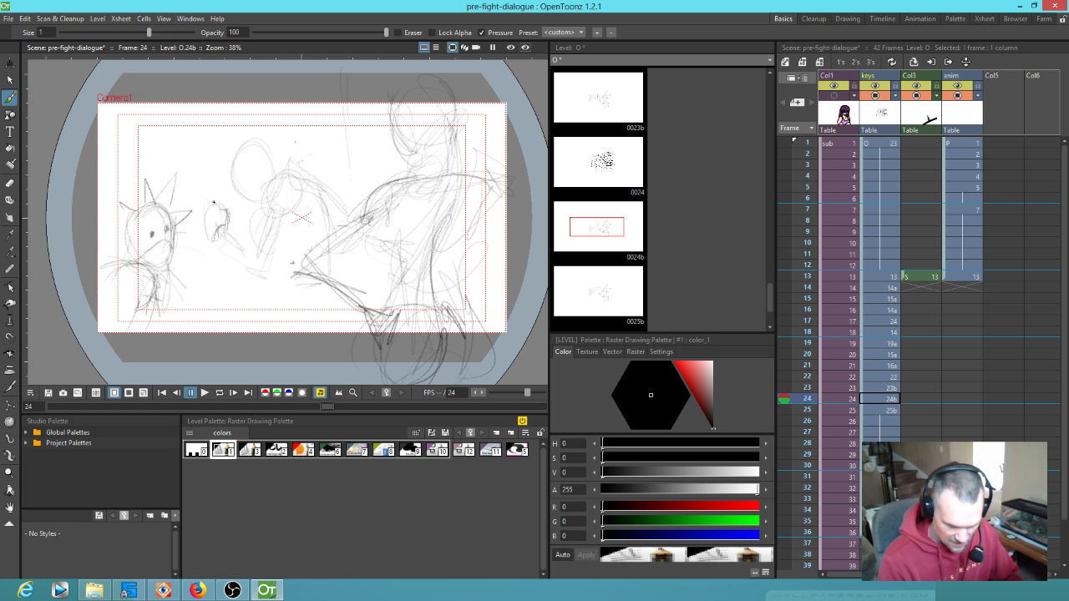
Step: Refine the small hand shape beside the central figure on frame 24 and check the overall composition of frame 25
drag(199, 223, 202, 236)
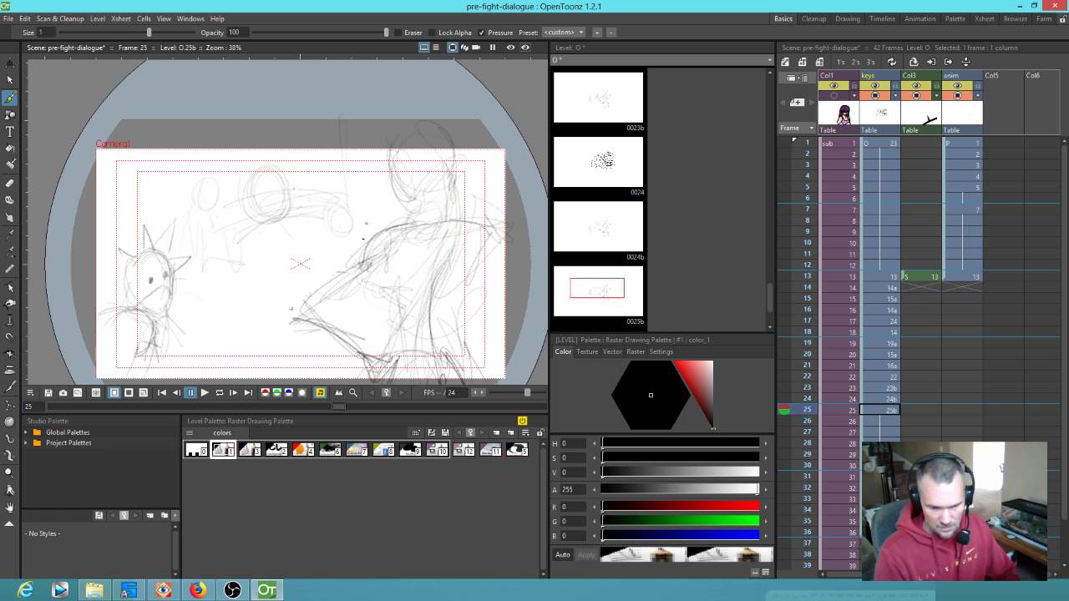
scroll(226, 204, down, 5)
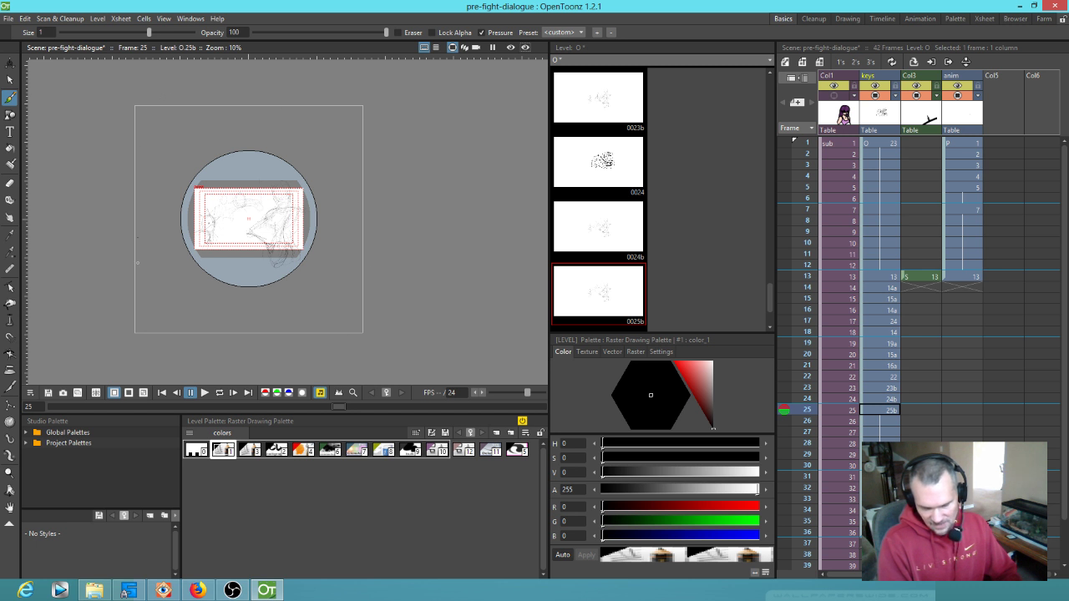
scroll(306, 203, up, 6)
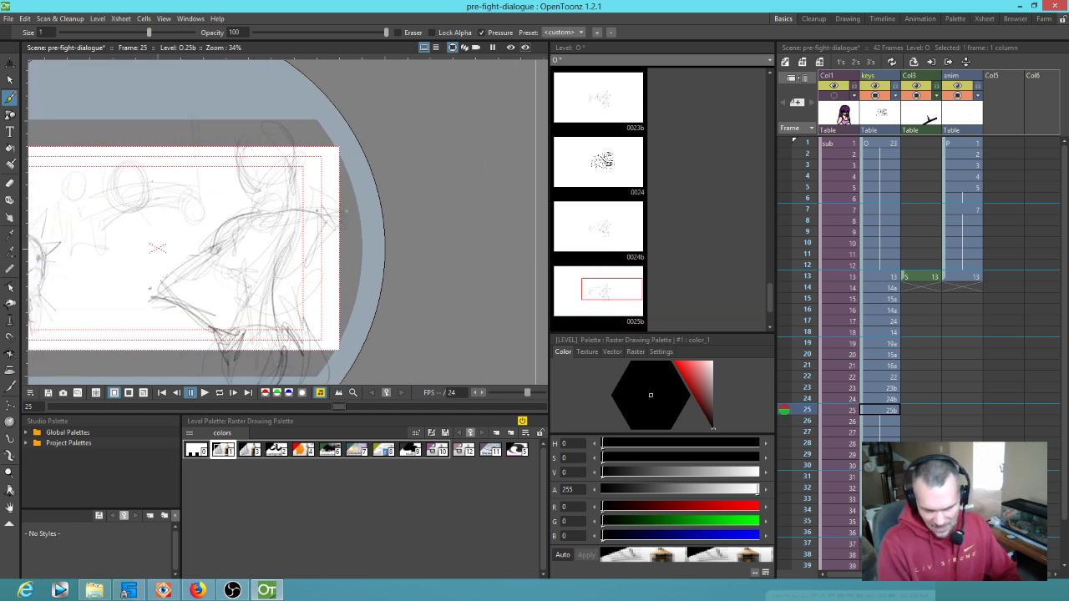
scroll(456, 220, down, 3)
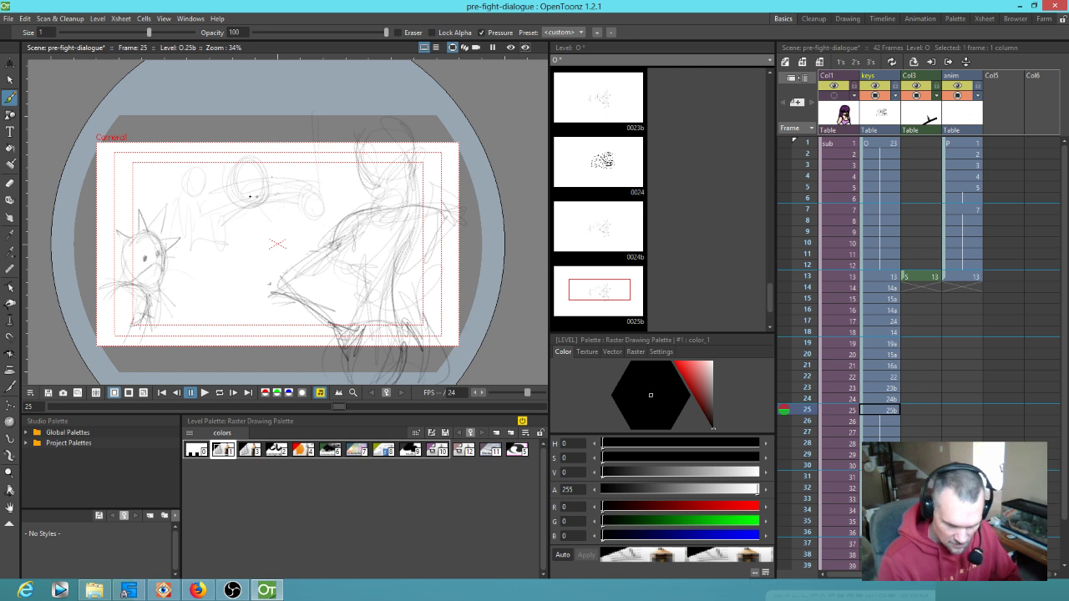
scroll(269, 217, up, 3)
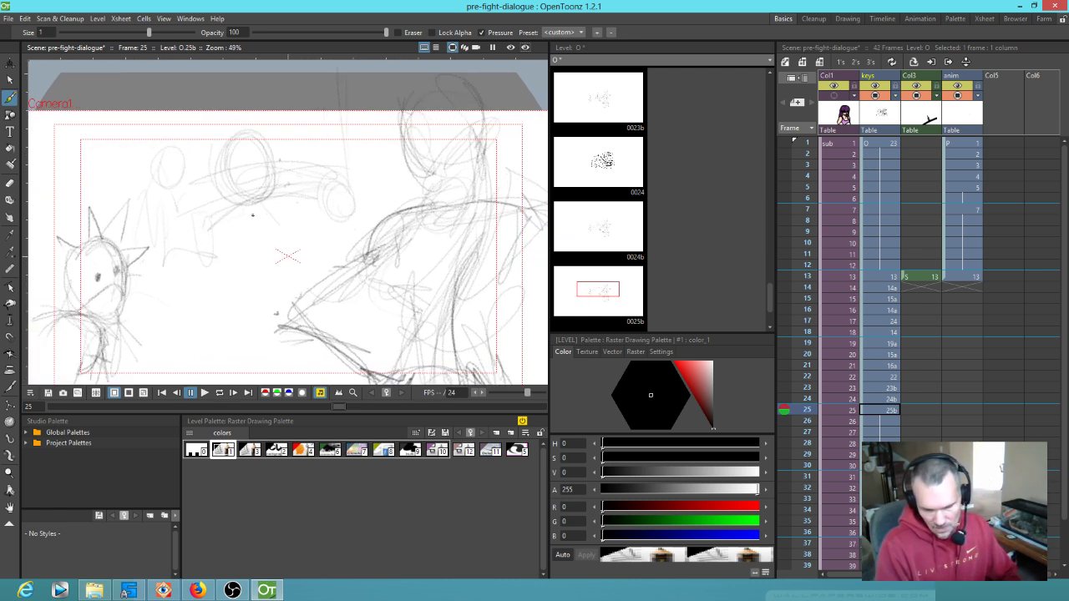
scroll(250, 249, down, 3)
scroll(250, 249, up, 2)
scroll(238, 275, down, 3)
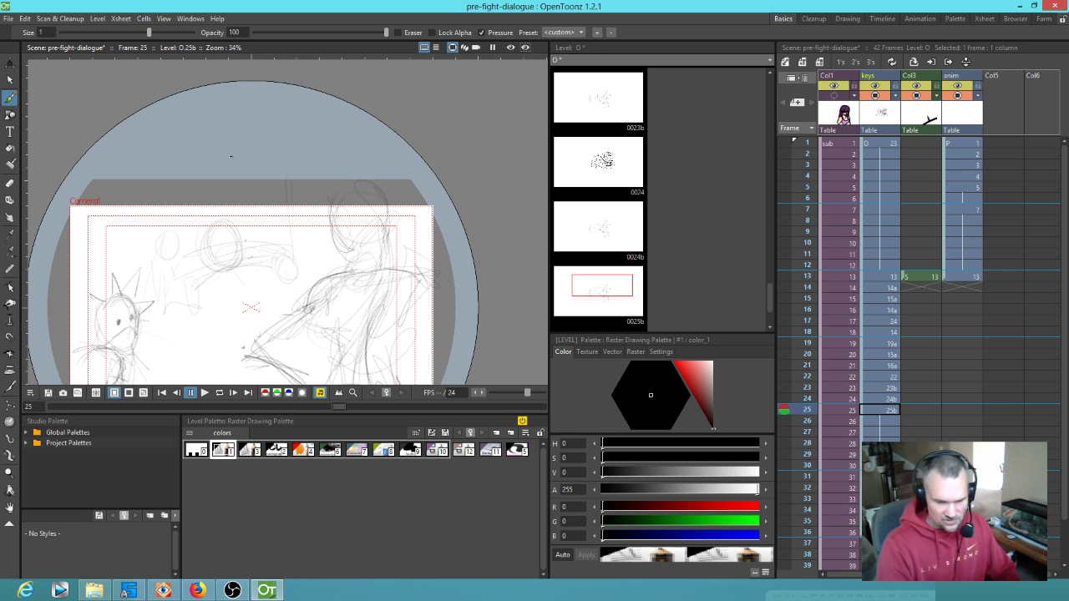
mouse_move(231, 156)
mouse_down()
mouse_move(252, 155)
mouse_move(253, 168)
mouse_up()
key(ctrl+z)
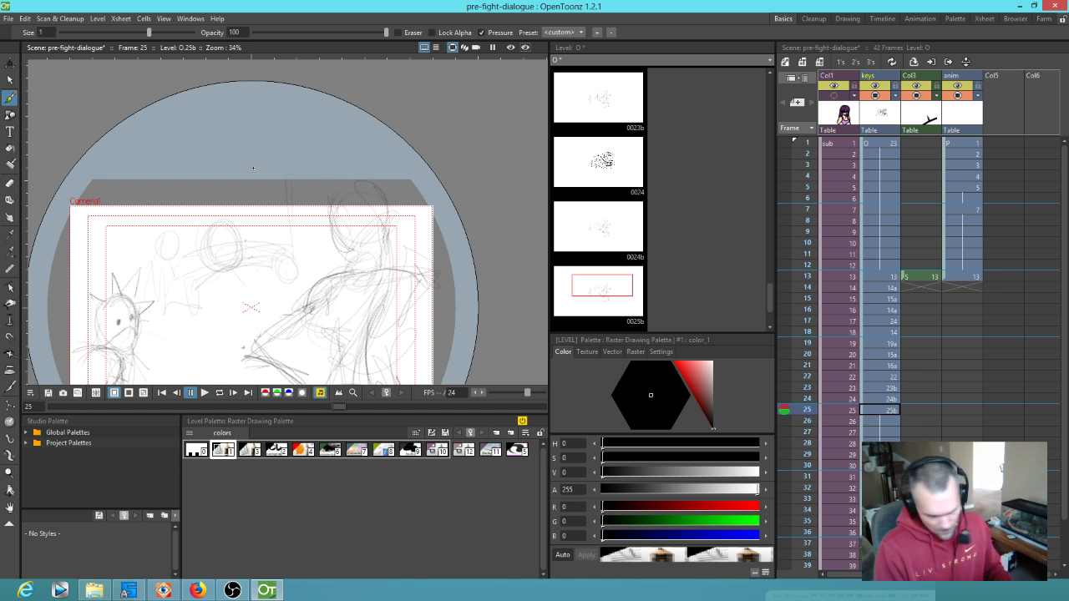
Step: Draw the central figure's face and hair over the rough head oval on frame 24, using frame 23 as reference
key(comma)
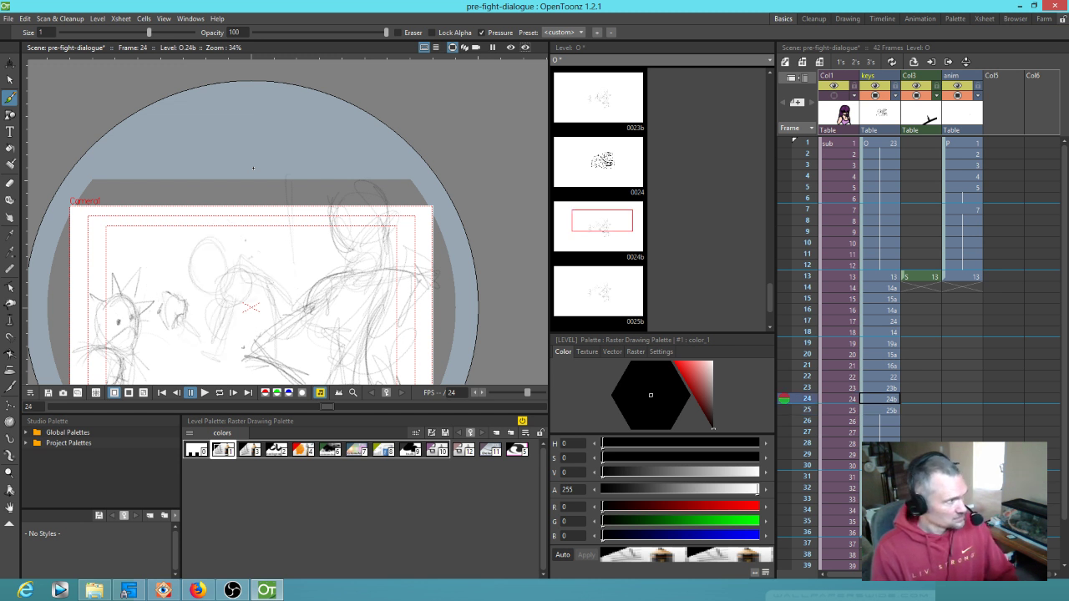
key(comma)
key(period)
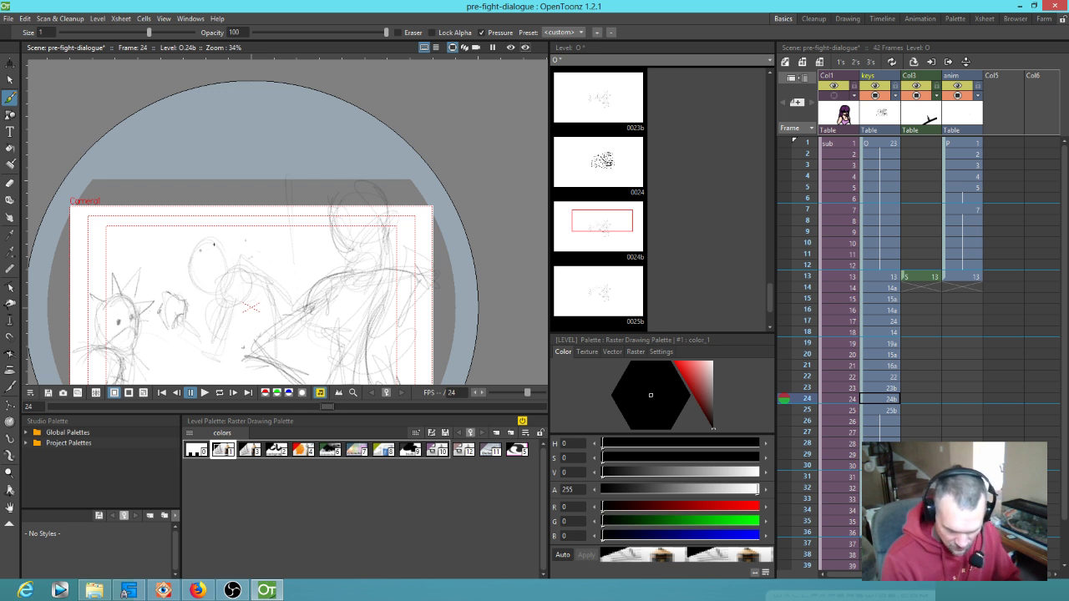
mouse_move(202, 243)
mouse_down()
mouse_move(225, 259)
mouse_move(192, 267)
mouse_move(232, 267)
mouse_move(279, 222)
mouse_move(365, 226)
mouse_move(349, 228)
mouse_up()
Step: Detail the central figure's head on frame 23 with a topknot, brow lines, ears and a long vertical hair strand
key(comma)
scroll(216, 243, up, 5)
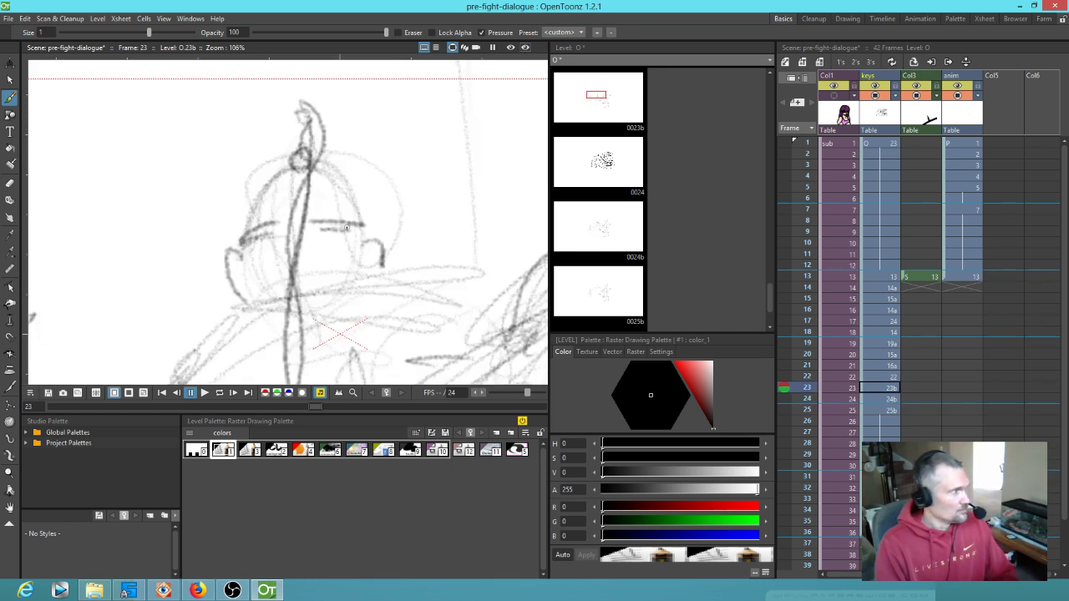
mouse_move(327, 165)
mouse_down()
mouse_move(340, 190)
mouse_move(344, 223)
mouse_up()
drag(362, 164, 369, 172)
drag(307, 177, 310, 198)
drag(321, 133, 331, 122)
Step: Draw the central figure's banded upper arm, bent forearm, torso and hip lines on frame 24, checking them against frame 23
key(period)
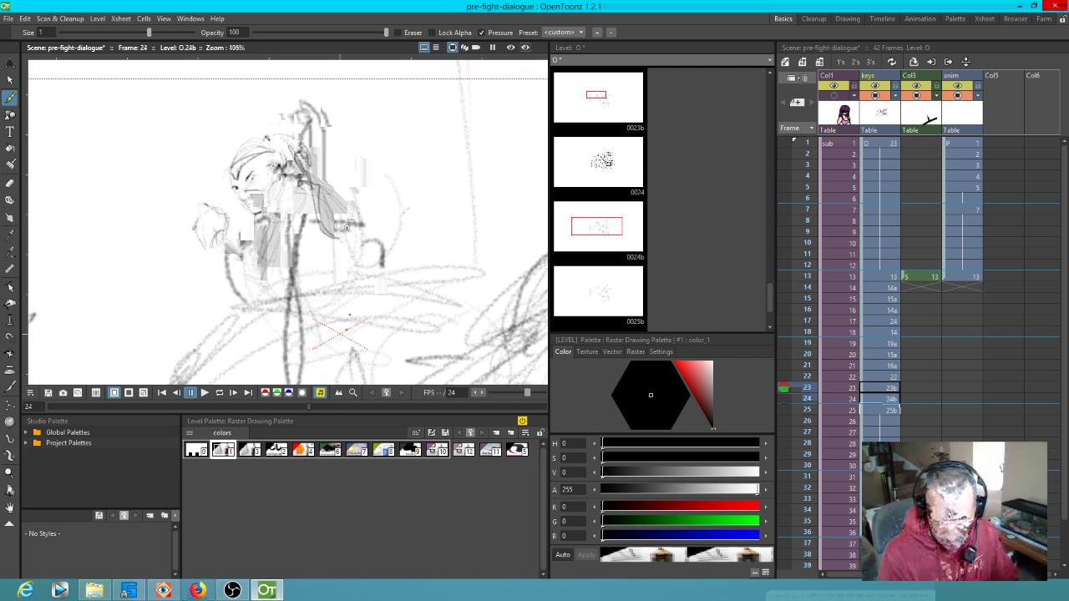
mouse_move(273, 182)
mouse_down()
mouse_move(275, 223)
mouse_move(280, 202)
mouse_move(296, 227)
mouse_move(265, 227)
mouse_move(346, 269)
mouse_move(309, 306)
mouse_move(250, 263)
mouse_move(274, 290)
mouse_up()
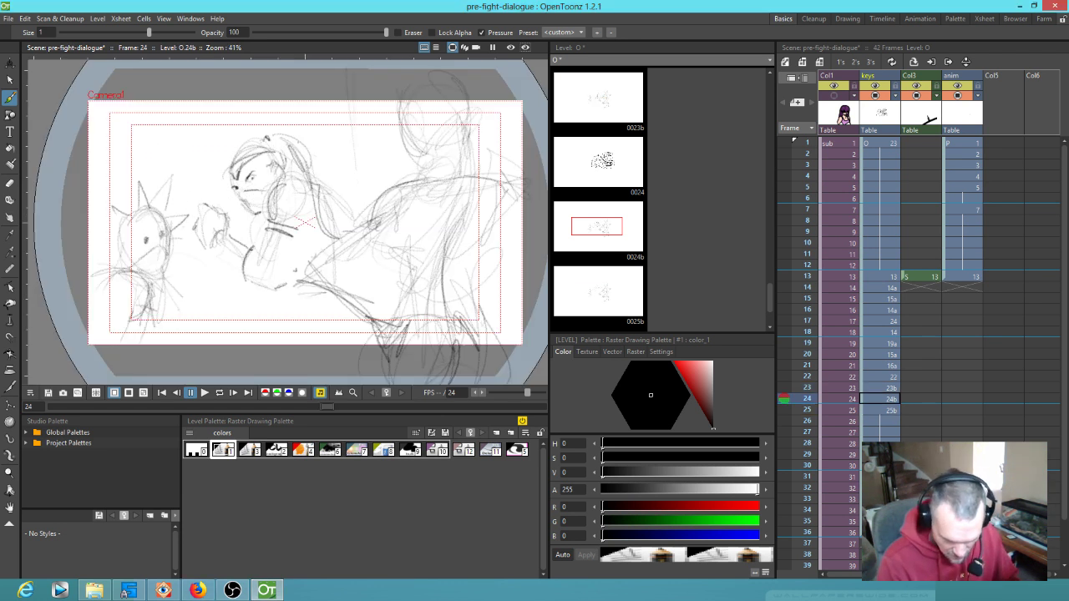
drag(215, 249, 242, 269)
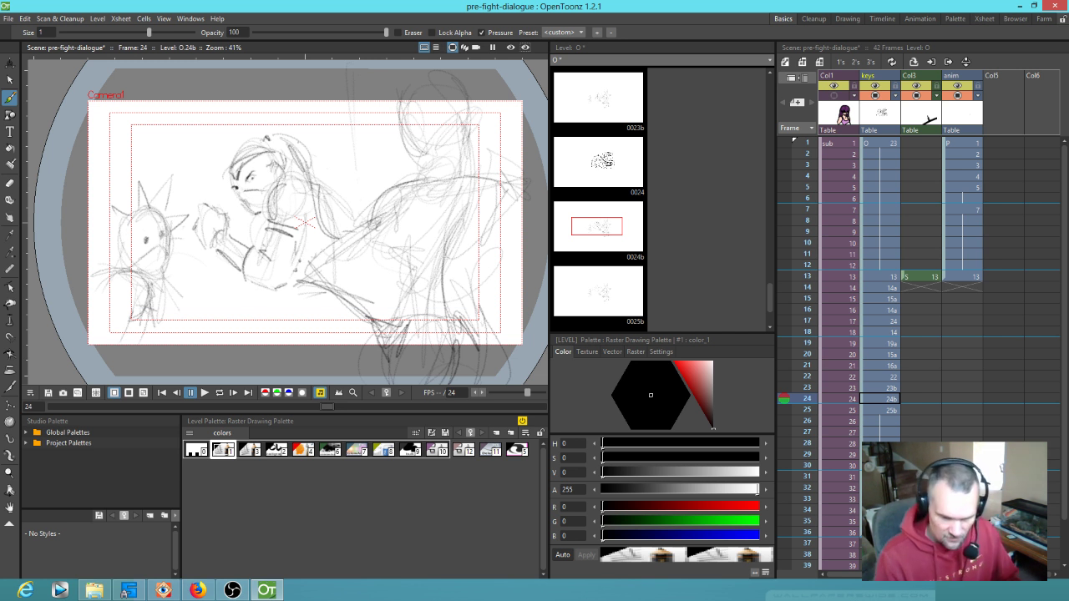
mouse_move(242, 247)
mouse_down()
mouse_move(287, 292)
mouse_move(263, 290)
mouse_move(311, 268)
mouse_move(297, 305)
mouse_up()
key(.)
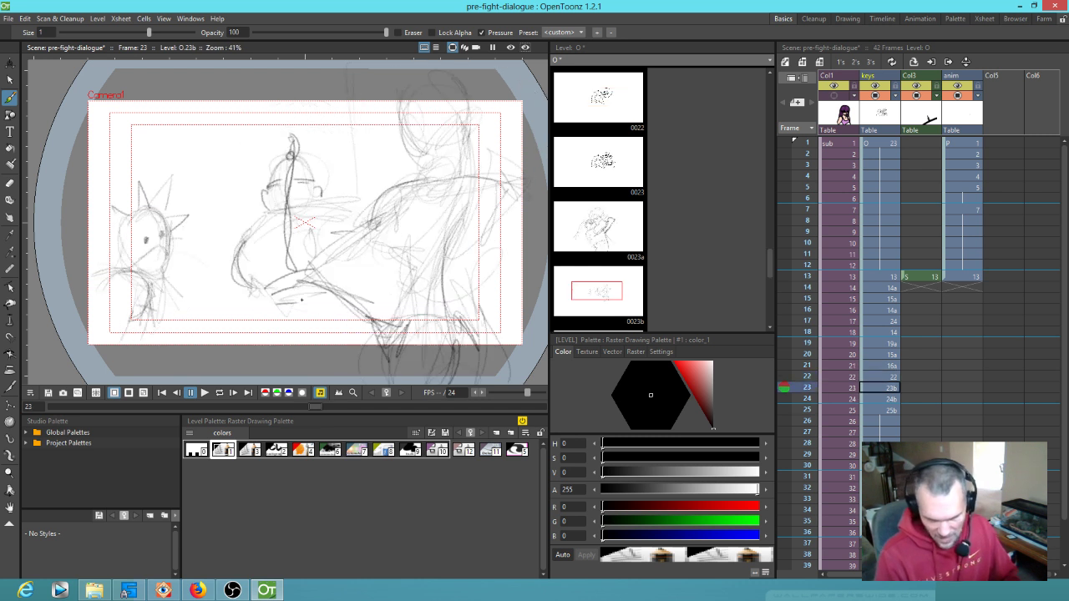
key(.)
drag(283, 317, 321, 292)
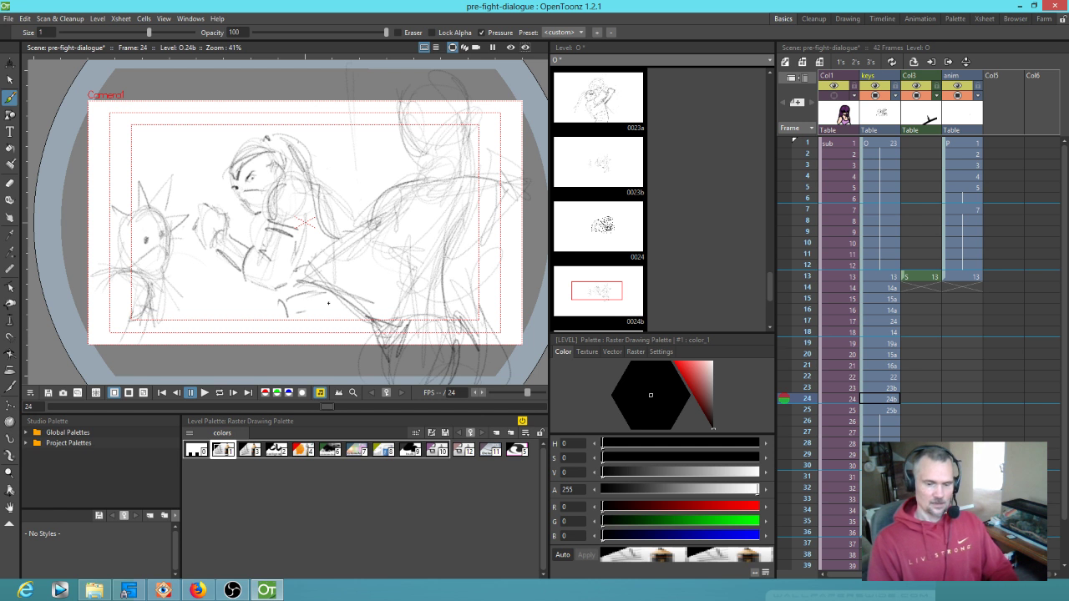
Step: Erase the central figure's rough circles and body lines from frame 25, keeping the surrounding characters
key(.)
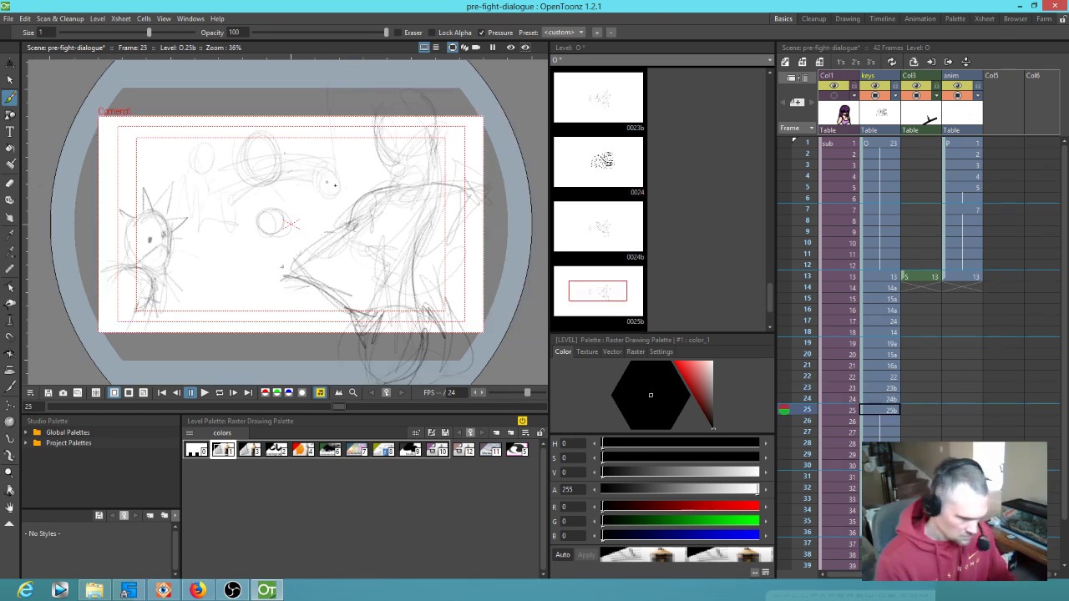
key(a)
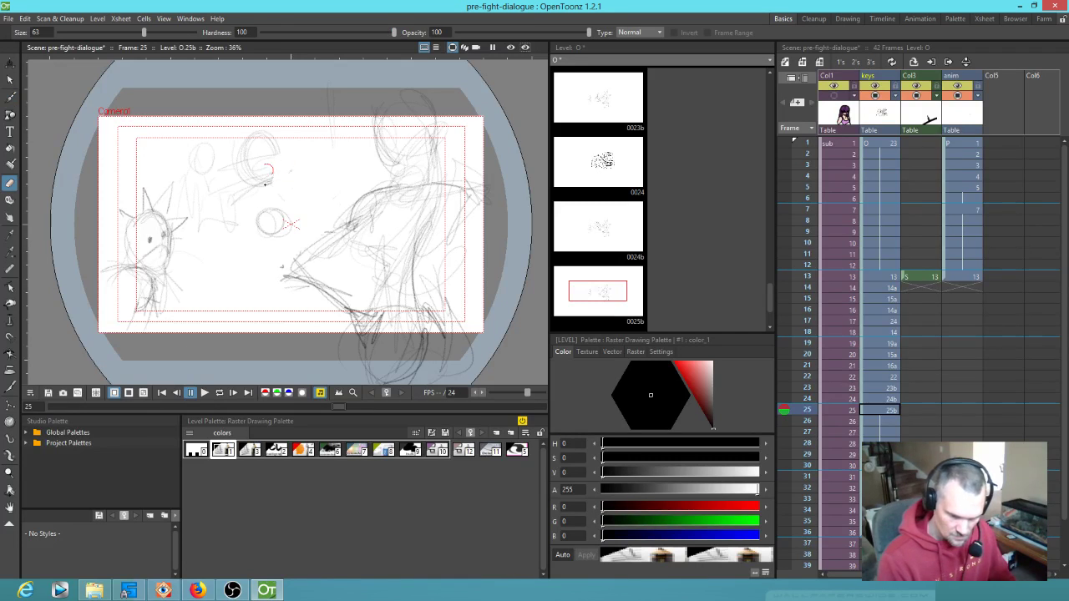
mouse_move(247, 162)
mouse_down()
mouse_move(249, 198)
mouse_move(299, 196)
mouse_move(271, 243)
mouse_move(276, 215)
mouse_move(220, 150)
mouse_move(202, 143)
mouse_move(190, 176)
mouse_move(223, 239)
mouse_move(245, 224)
mouse_up()
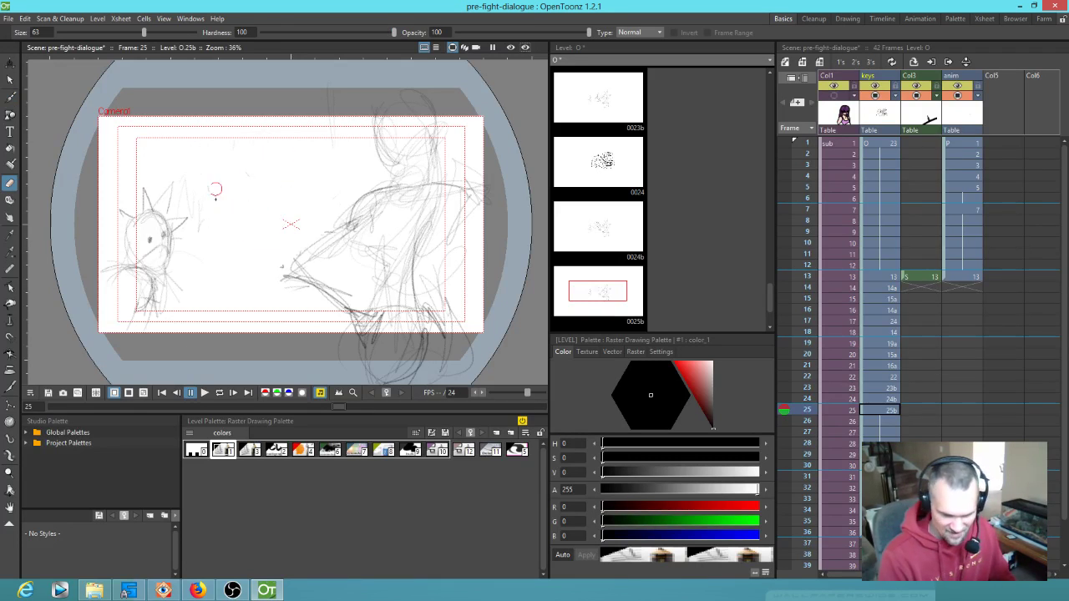
Step: Rough in light hip and leg curves below the central figure's waist on frame 23
key(comma)
key(comma)
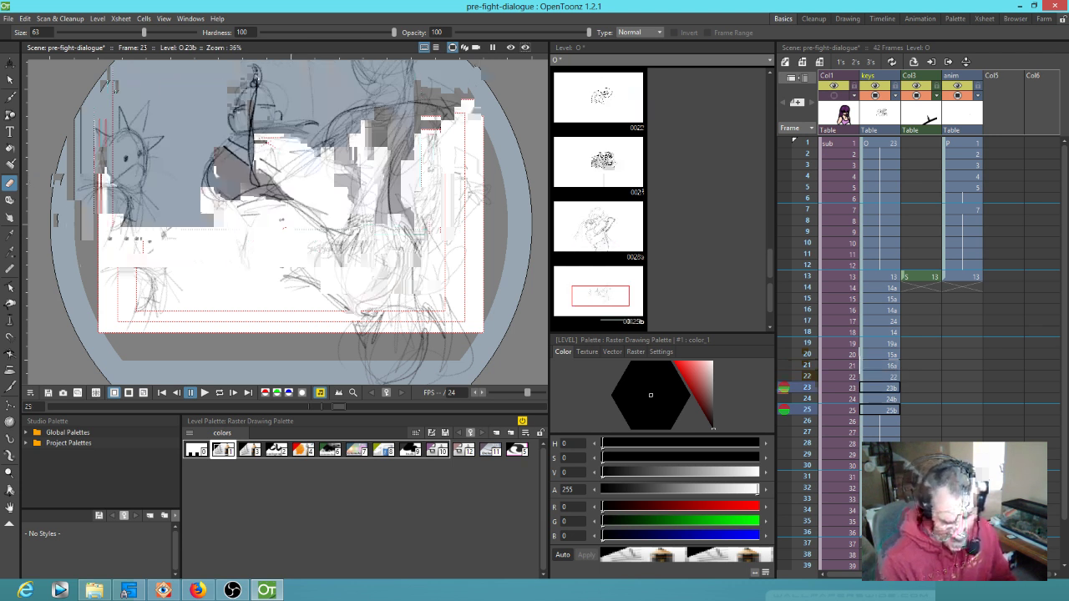
key(b)
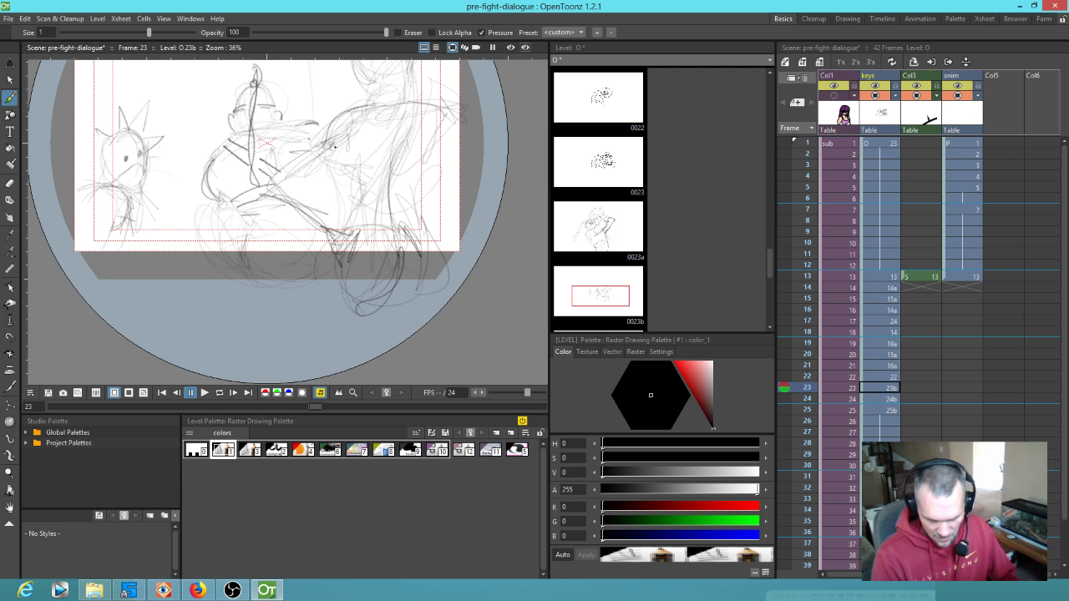
Step: Rough in the central figure's legs on frame 24, extending below the camera frame, and compare them with frame 23
key(period)
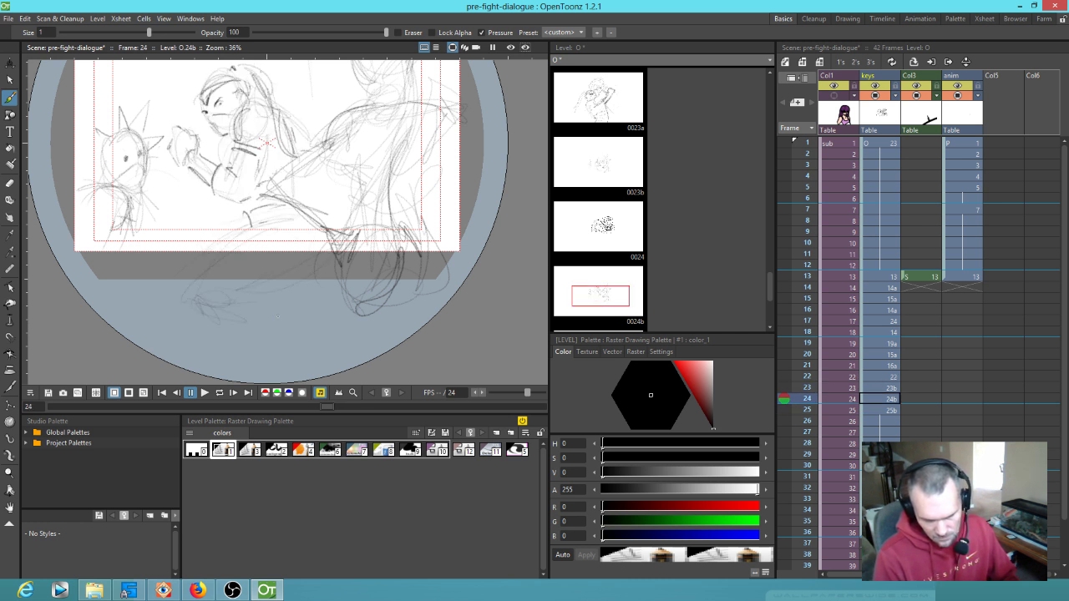
key(Up)
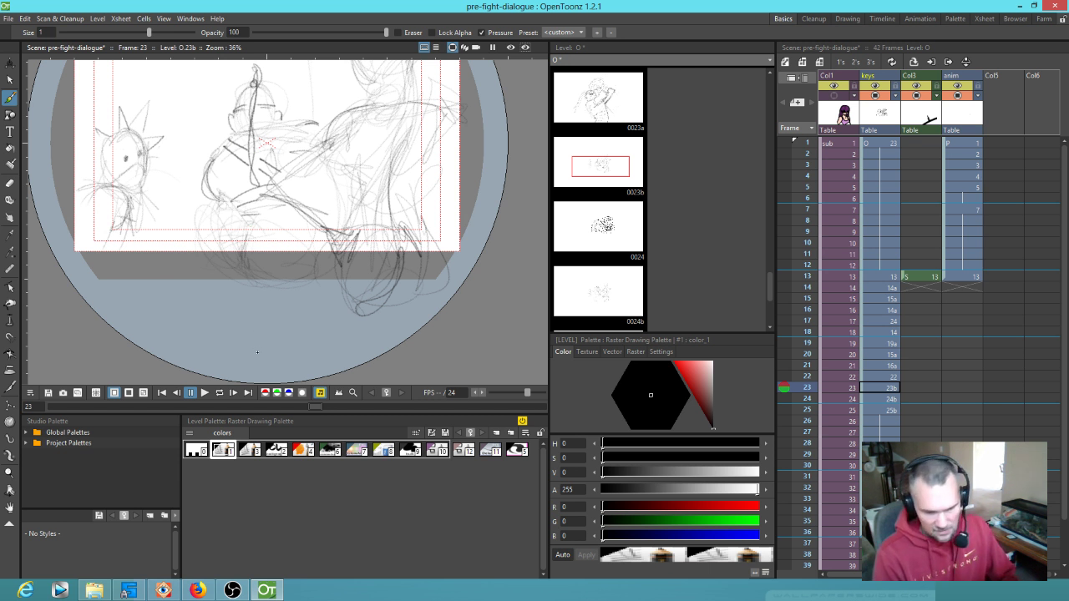
drag(371, 208, 395, 247)
key(period)
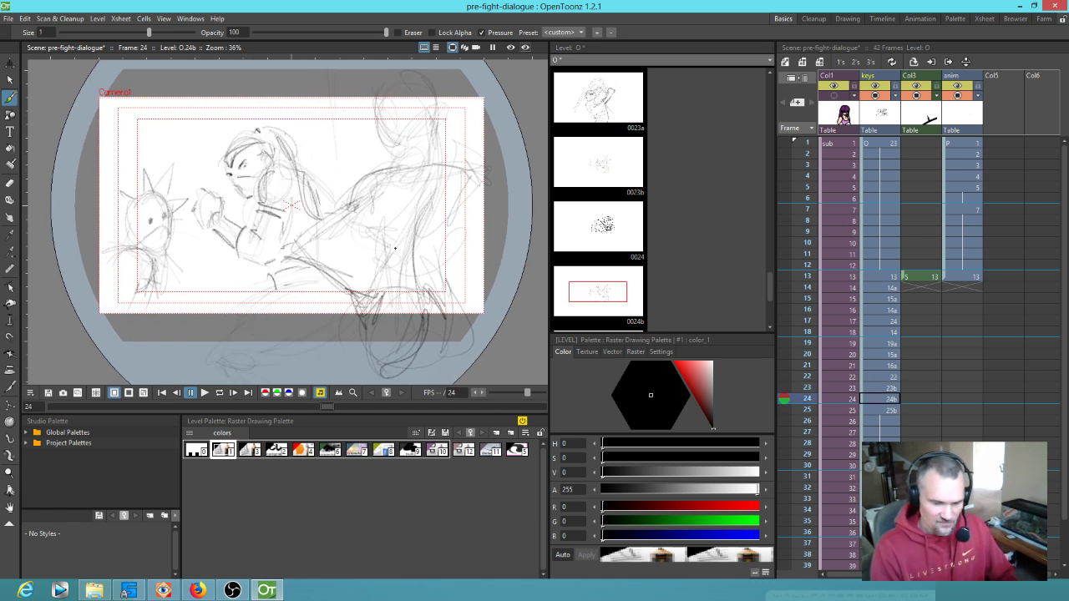
key(comma)
key(period)
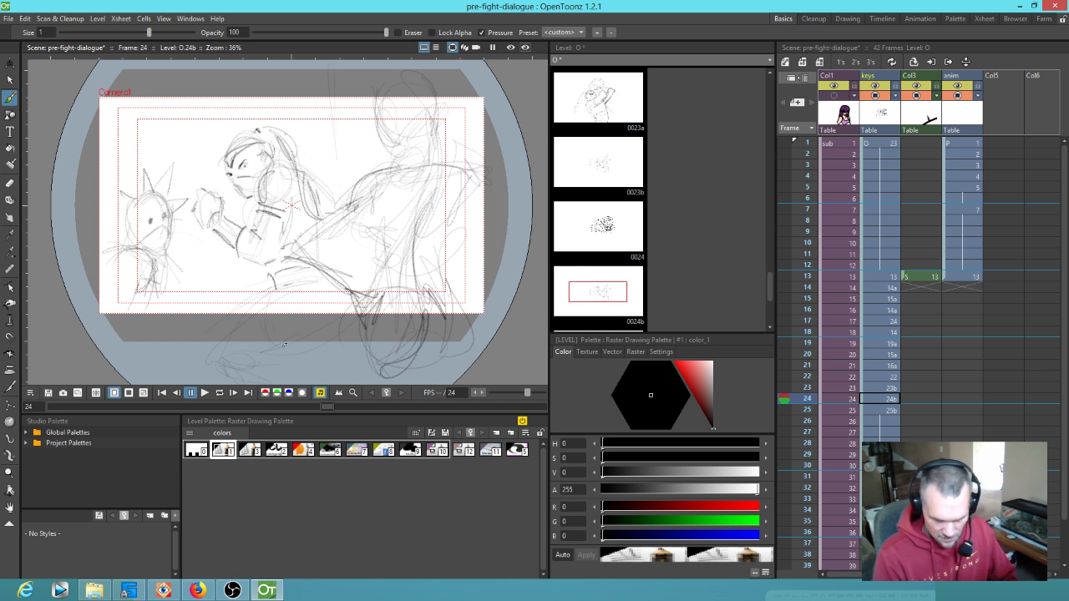
Step: Rework the central figure's leg lines on frame 24, add a rounded knee curve near the lower frame edge, and check the neighbouring frames
key(a)
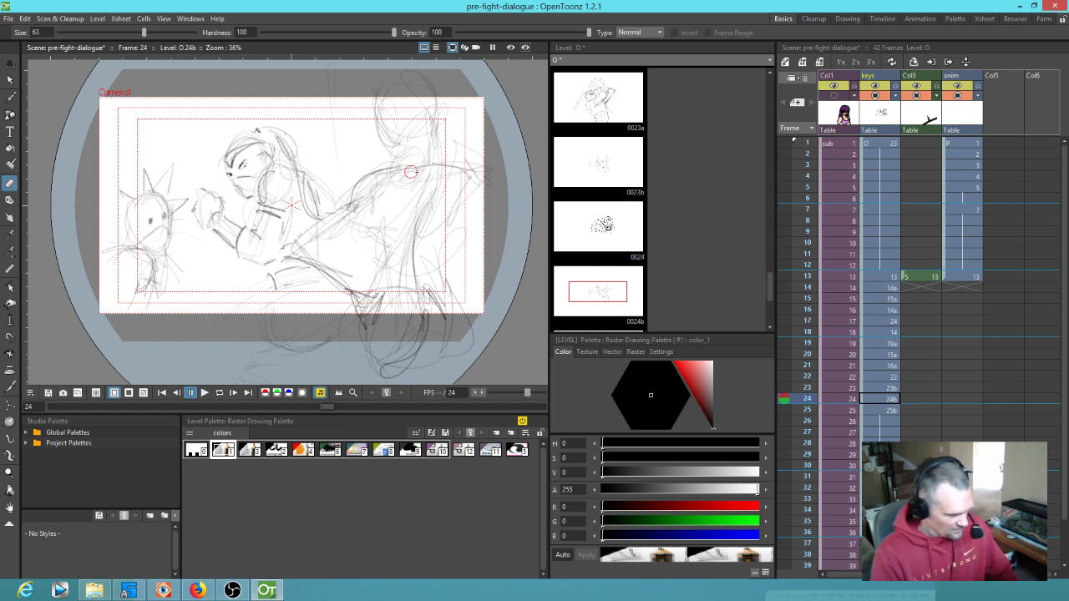
key(b)
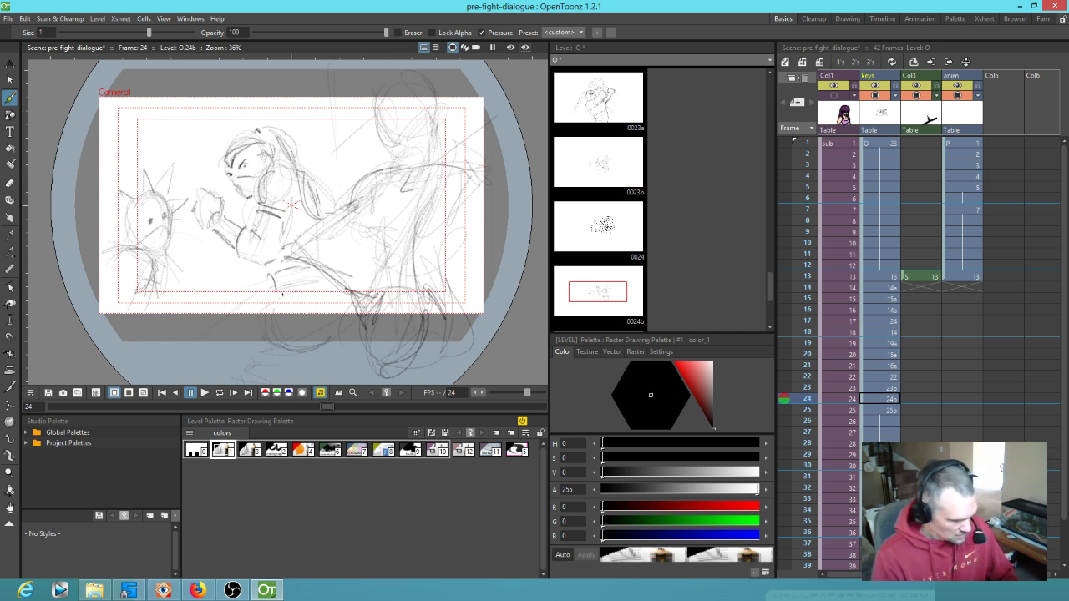
mouse_move(224, 286)
mouse_down()
mouse_move(254, 277)
mouse_move(222, 299)
mouse_move(248, 296)
mouse_up()
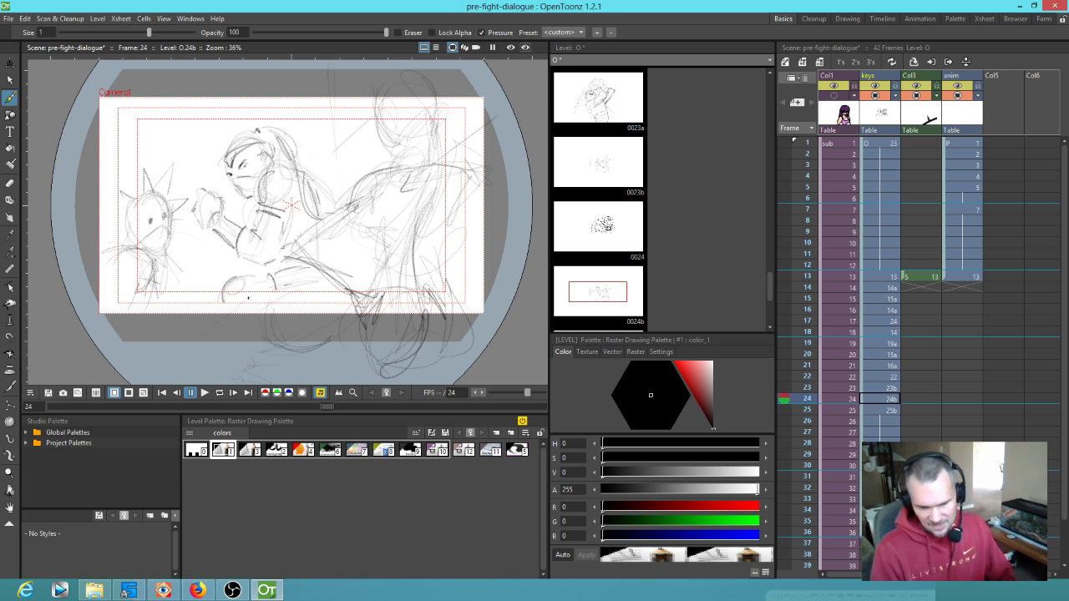
key(period)
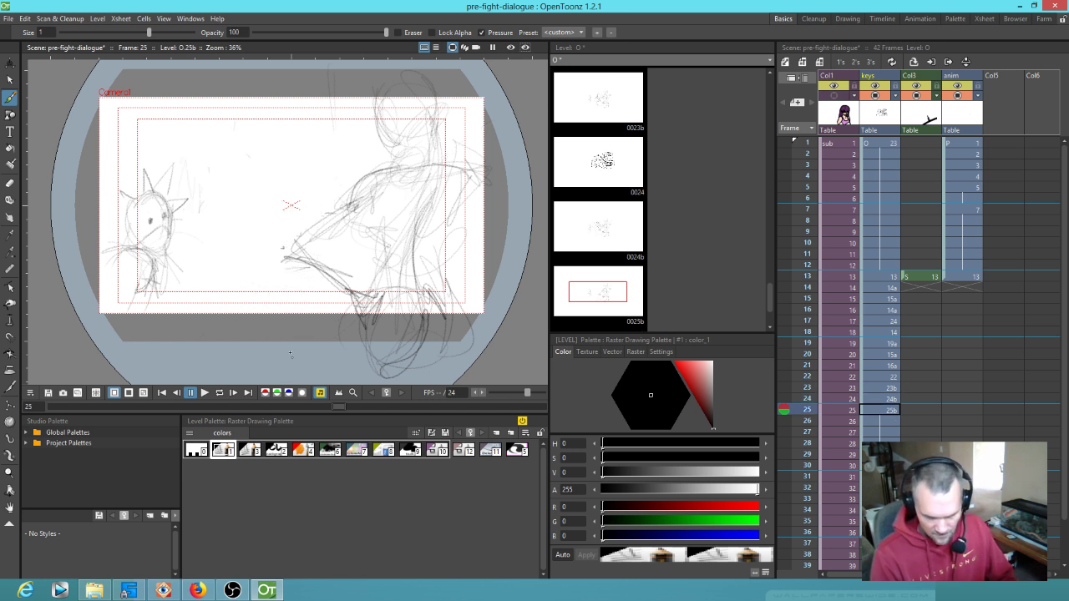
key(comma)
key(comma)
key(period)
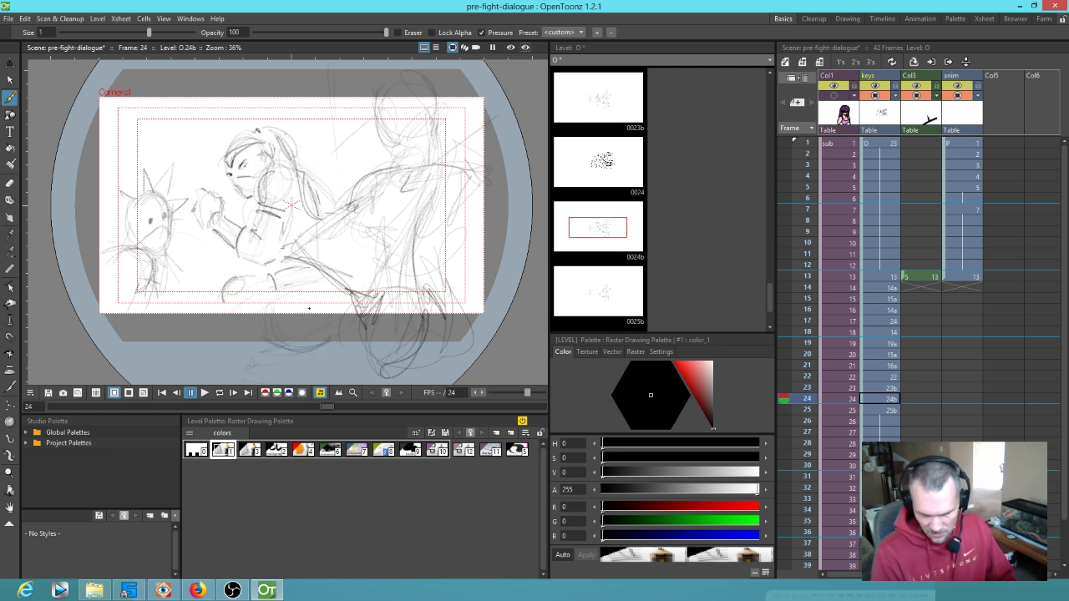
Step: Rough in a new central figure pose on frame 25 with a raised head, shoulder and torso curves, leg lines and a pointed hand shape
key(period)
mouse_move(258, 147)
mouse_down()
mouse_move(251, 107)
mouse_move(289, 160)
mouse_move(305, 107)
mouse_move(286, 150)
mouse_move(291, 140)
mouse_move(251, 139)
mouse_move(282, 90)
mouse_move(287, 101)
mouse_move(245, 131)
mouse_up()
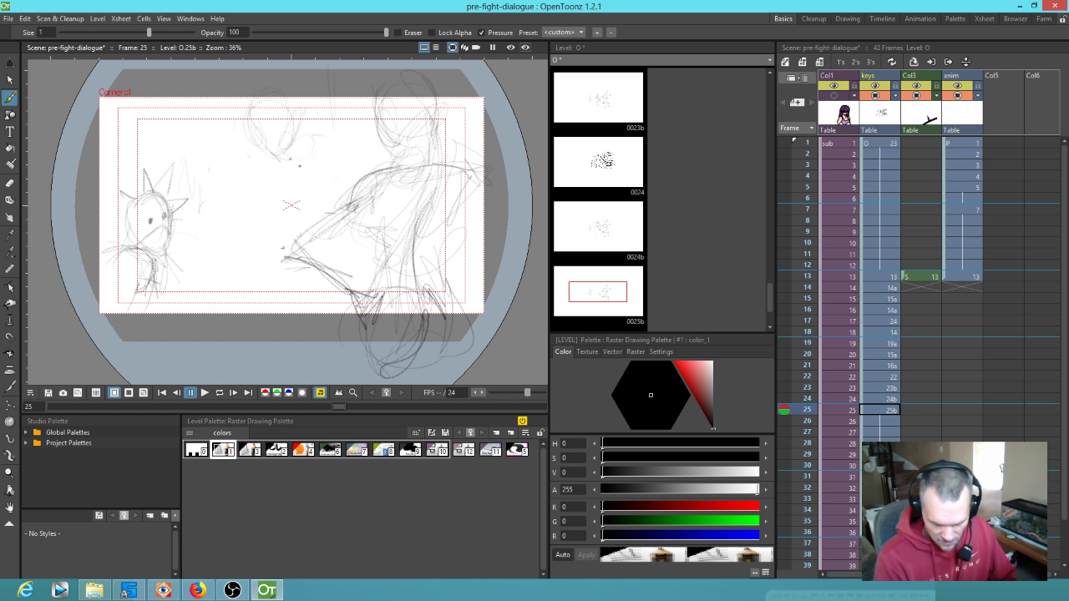
drag(294, 137, 304, 152)
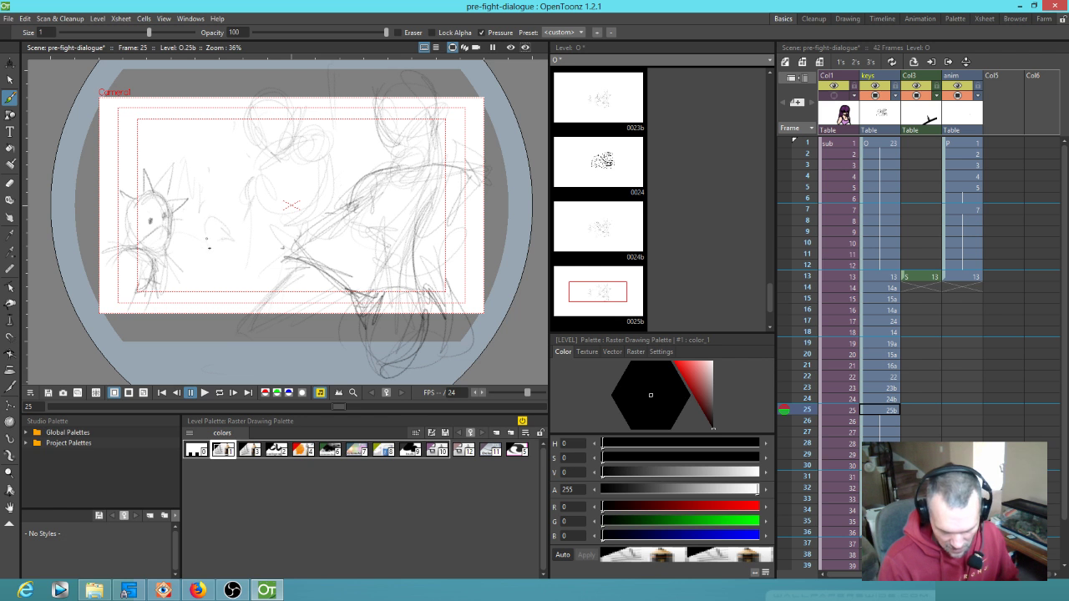
mouse_move(220, 259)
mouse_down()
mouse_move(241, 252)
mouse_move(242, 231)
mouse_move(233, 247)
mouse_move(213, 219)
mouse_move(207, 252)
mouse_move(229, 261)
mouse_up()
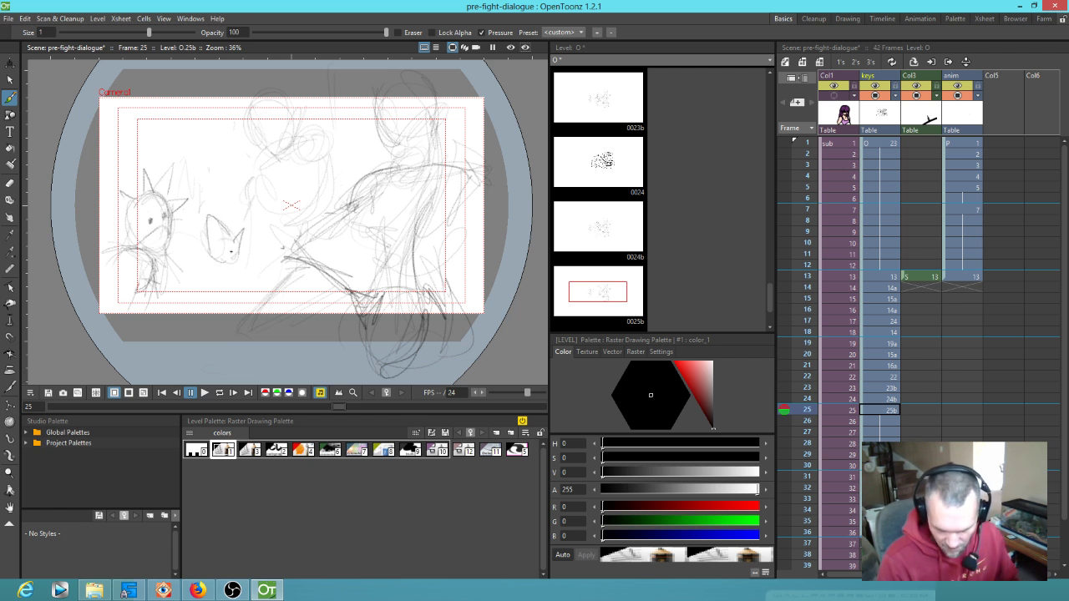
key(comma)
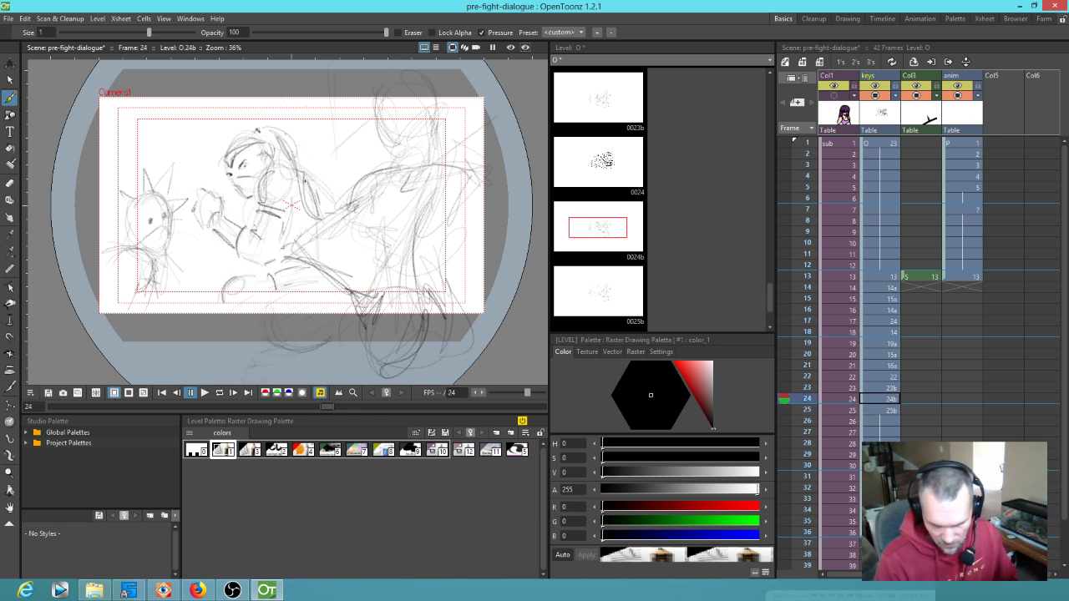
key(period)
mouse_move(289, 167)
mouse_down()
mouse_move(250, 189)
mouse_move(258, 173)
mouse_move(268, 197)
mouse_move(256, 206)
mouse_move(284, 206)
mouse_move(299, 181)
mouse_move(331, 177)
mouse_move(337, 164)
mouse_up()
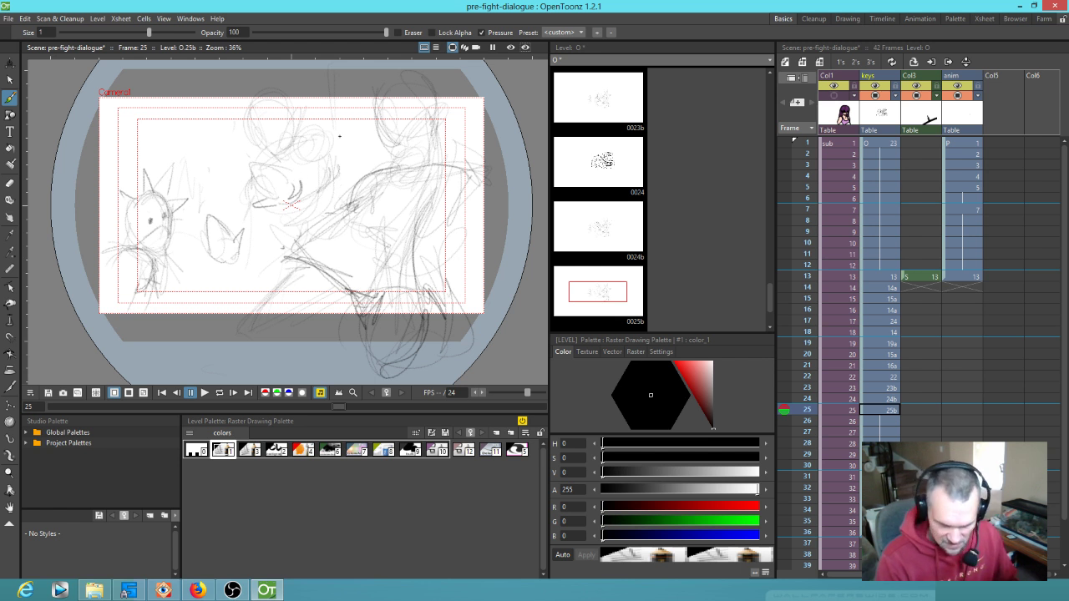
Step: Set frame 26 of the keys column to drawing 26b and compare it with frames 24 and 25
click(890, 420)
text(26b)
key(Return)
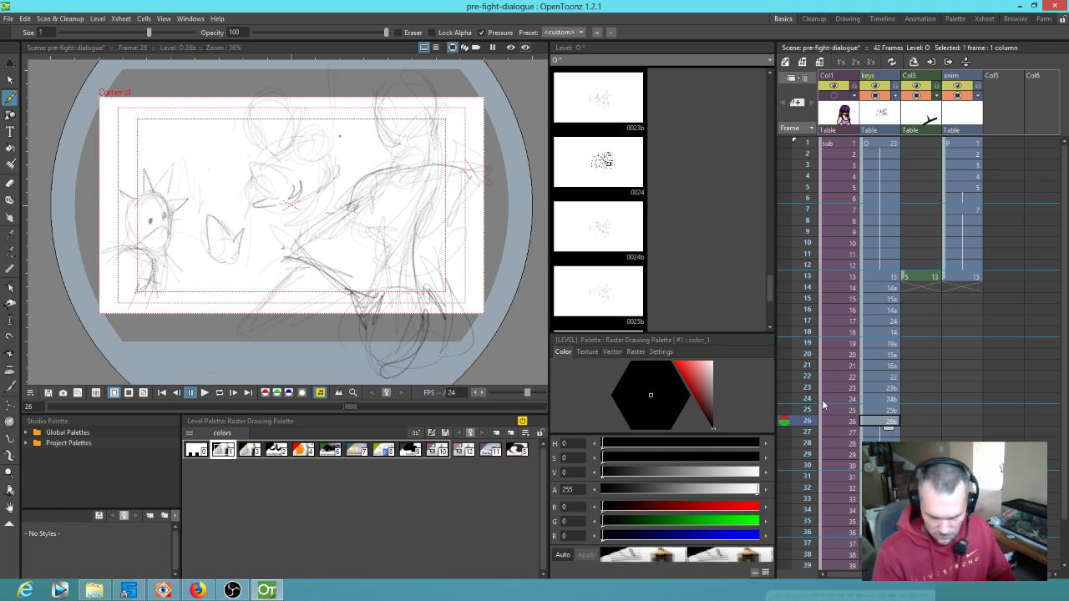
key(Up)
key(Up)
key(Down)
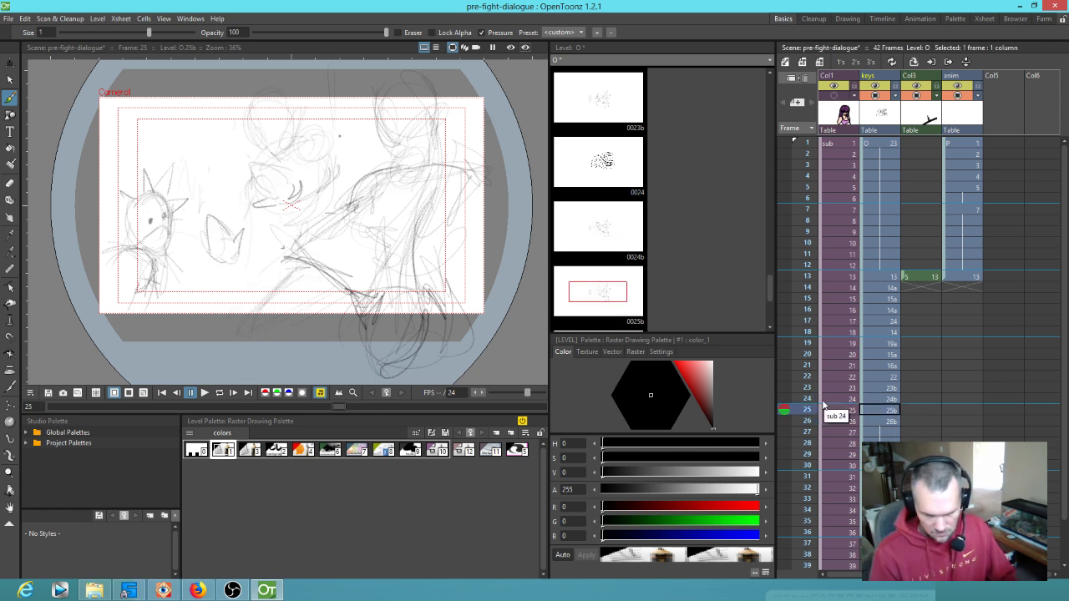
key(Down)
Step: Erase the central figure's head, torso and hand shape from frame 26, leaving the characters on either side
middle_click(288, 56)
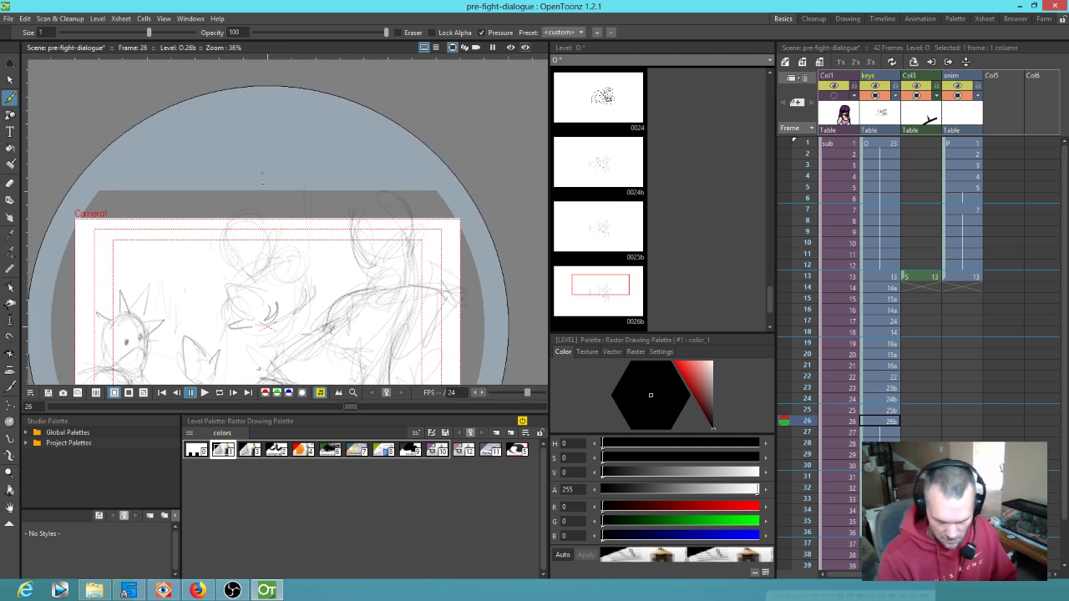
middle_click(304, 271)
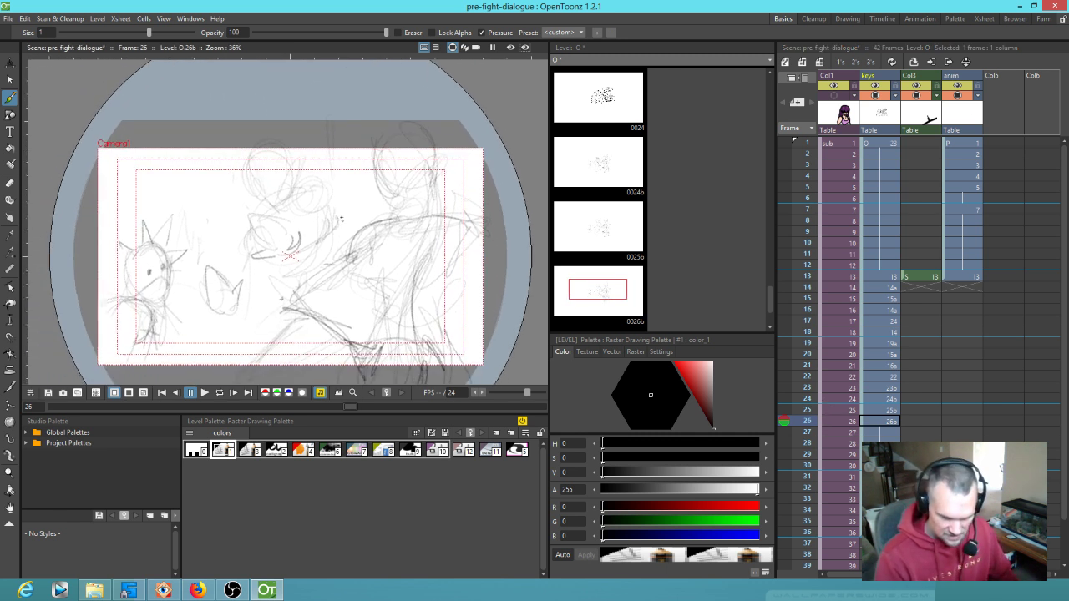
key(a)
mouse_move(249, 234)
mouse_down()
mouse_move(215, 253)
mouse_move(207, 294)
mouse_move(308, 226)
mouse_move(265, 309)
mouse_up()
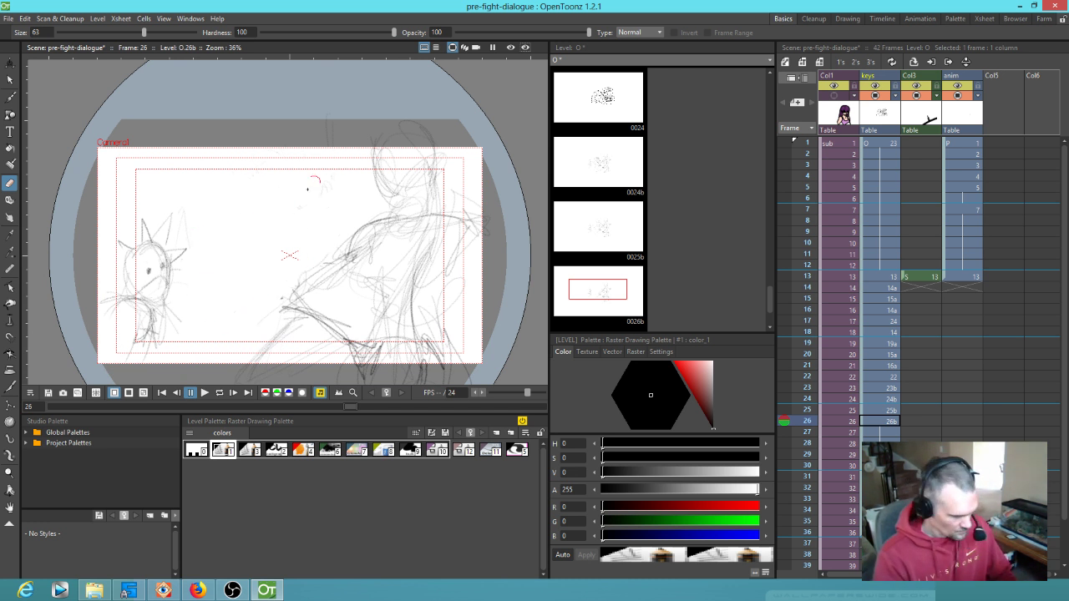
Step: Rough in the central figure's front-facing pose on frame 26 with a head oval, torso, two raised hand shapes, diagonal chest strap and leg line
key(b)
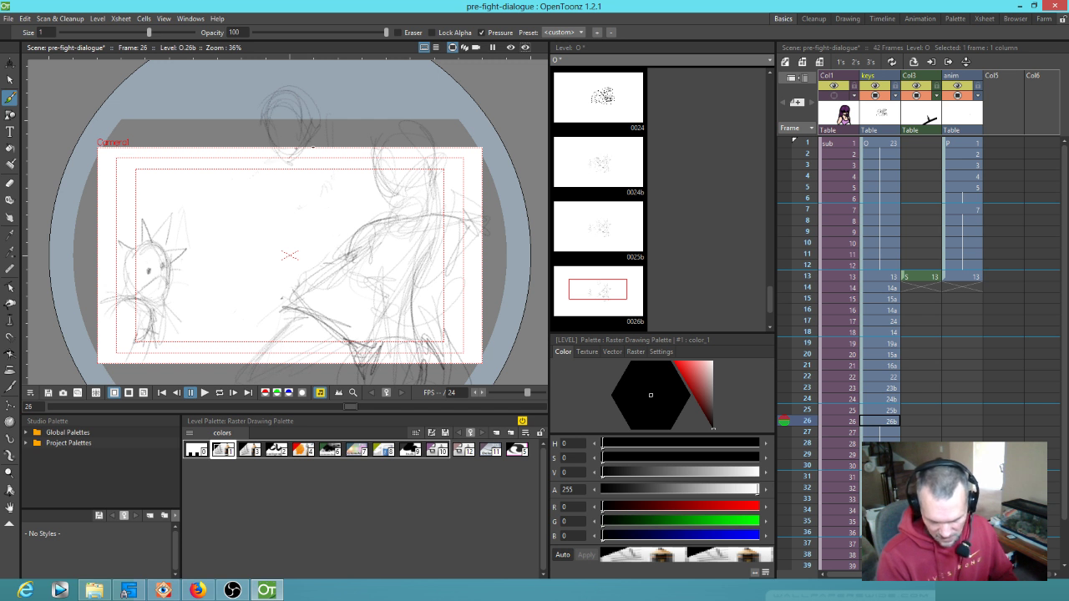
mouse_move(298, 136)
mouse_down()
mouse_move(264, 142)
mouse_move(303, 144)
mouse_move(298, 124)
mouse_move(284, 163)
mouse_move(303, 158)
mouse_move(294, 175)
mouse_move(287, 164)
mouse_move(276, 174)
mouse_move(315, 174)
mouse_move(245, 191)
mouse_move(253, 228)
mouse_move(302, 266)
mouse_up()
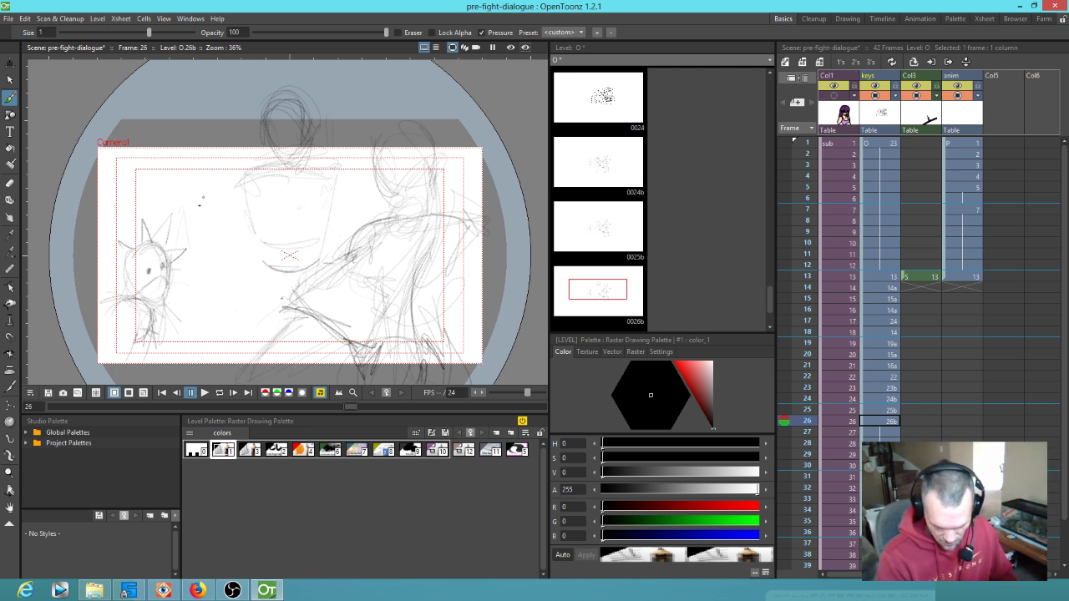
drag(196, 181, 205, 178)
mouse_move(368, 192)
mouse_down()
mouse_move(357, 204)
mouse_move(382, 179)
mouse_move(354, 208)
mouse_up()
mouse_move(219, 212)
mouse_down()
mouse_move(203, 177)
mouse_move(183, 176)
mouse_move(202, 221)
mouse_up()
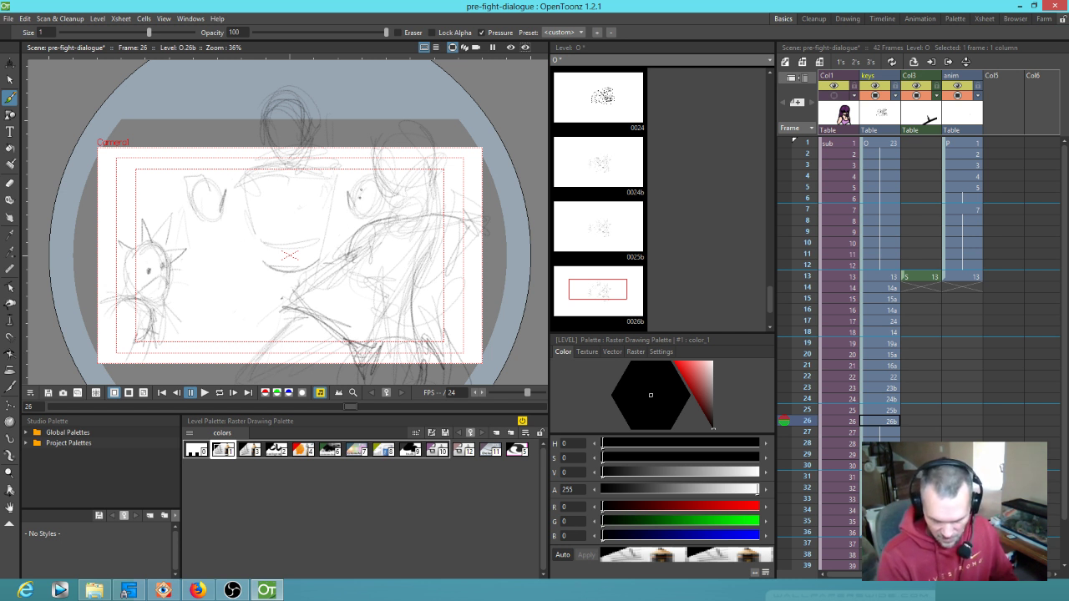
drag(264, 251, 255, 297)
drag(264, 170, 322, 248)
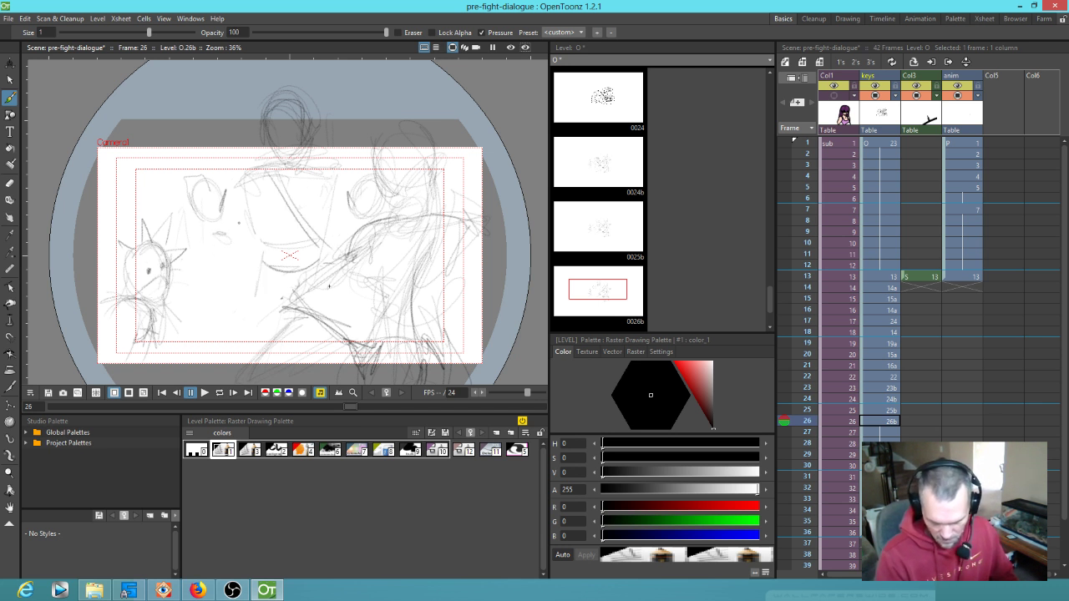
drag(254, 283, 245, 322)
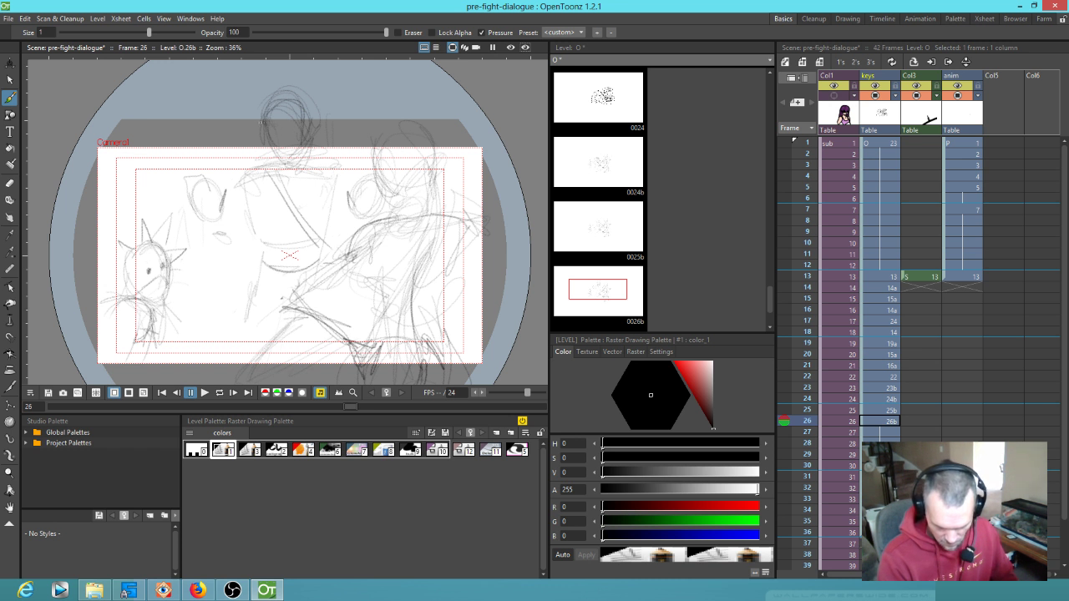
Step: Draw the central figure's topknot, ears, brows, glaring eyes, face mask and neck lines on frame 26
mouse_move(284, 98)
mouse_down()
mouse_move(293, 93)
mouse_move(278, 89)
mouse_up()
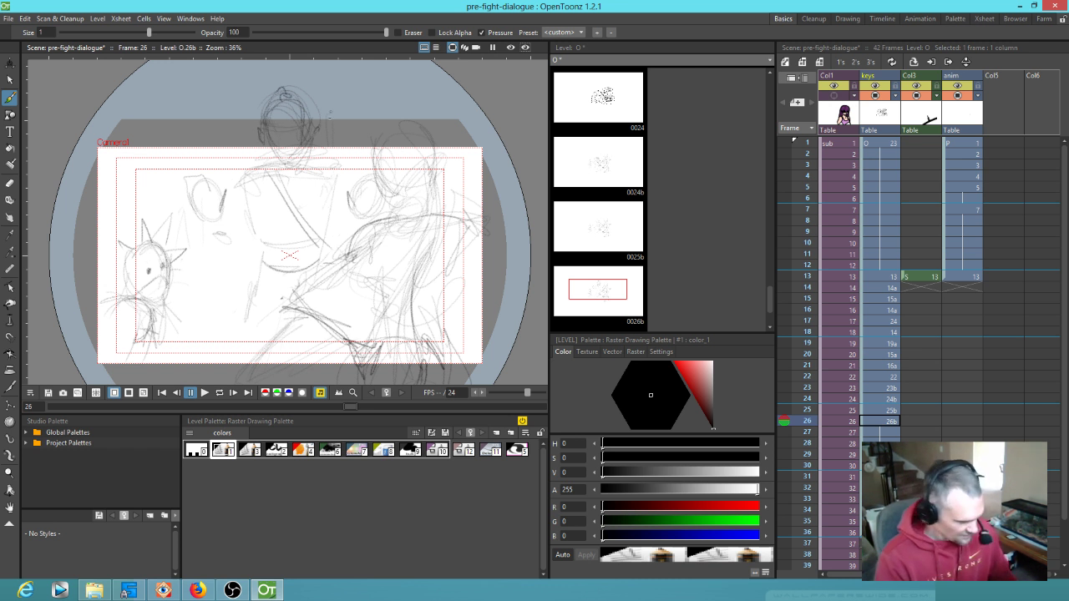
key(shift+space)
mouse_move(288, 173)
mouse_down()
mouse_move(365, 136)
mouse_move(362, 300)
mouse_move(363, 290)
mouse_up()
mouse_move(263, 228)
mouse_down()
mouse_move(258, 242)
mouse_move(332, 227)
mouse_move(266, 235)
mouse_move(251, 224)
mouse_move(275, 232)
mouse_move(332, 215)
mouse_move(291, 218)
mouse_move(342, 196)
mouse_move(234, 204)
mouse_move(294, 208)
mouse_move(342, 195)
mouse_move(352, 219)
mouse_up()
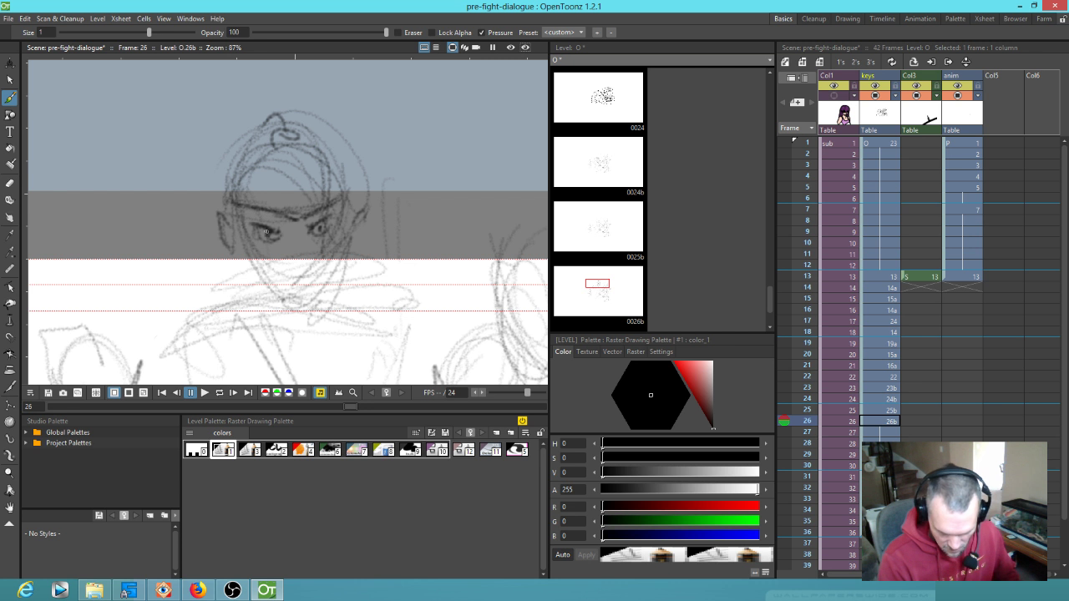
mouse_move(293, 249)
mouse_down()
mouse_move(265, 266)
mouse_move(313, 245)
mouse_move(344, 274)
mouse_up()
mouse_move(291, 193)
mouse_down()
mouse_move(302, 320)
mouse_move(300, 282)
mouse_up()
mouse_move(299, 244)
mouse_down()
mouse_move(260, 274)
mouse_move(343, 269)
mouse_up()
mouse_move(278, 287)
mouse_down()
mouse_move(319, 322)
mouse_move(242, 312)
mouse_up()
drag(337, 279, 335, 296)
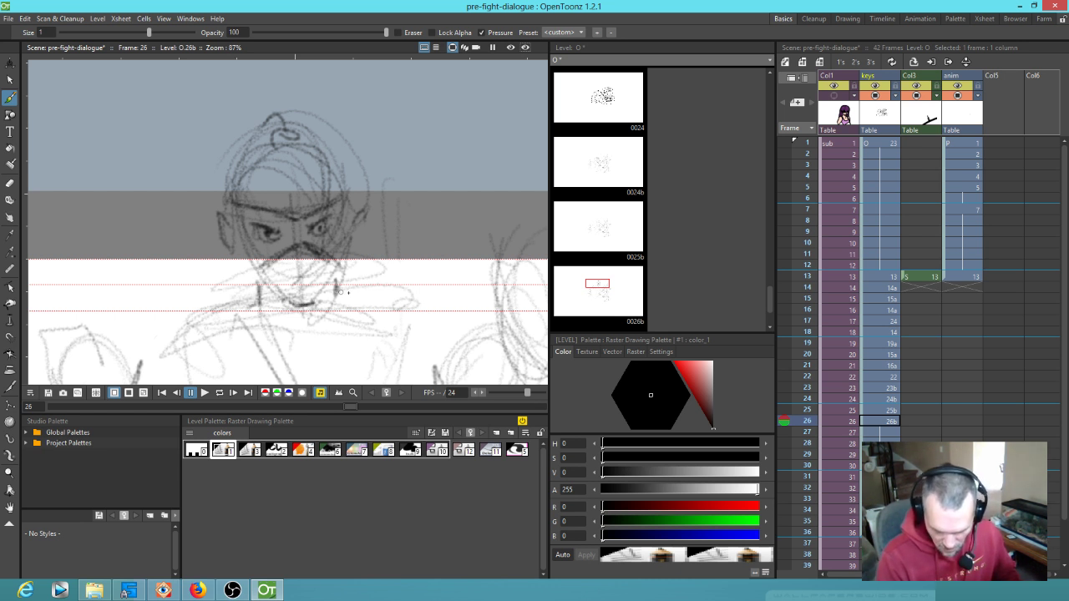
Step: Darken the central figure's shoulder lines and define the ears and sides of the head on frame 26
drag(241, 306, 162, 333)
mouse_move(344, 289)
mouse_down()
mouse_move(401, 305)
mouse_move(409, 234)
mouse_up()
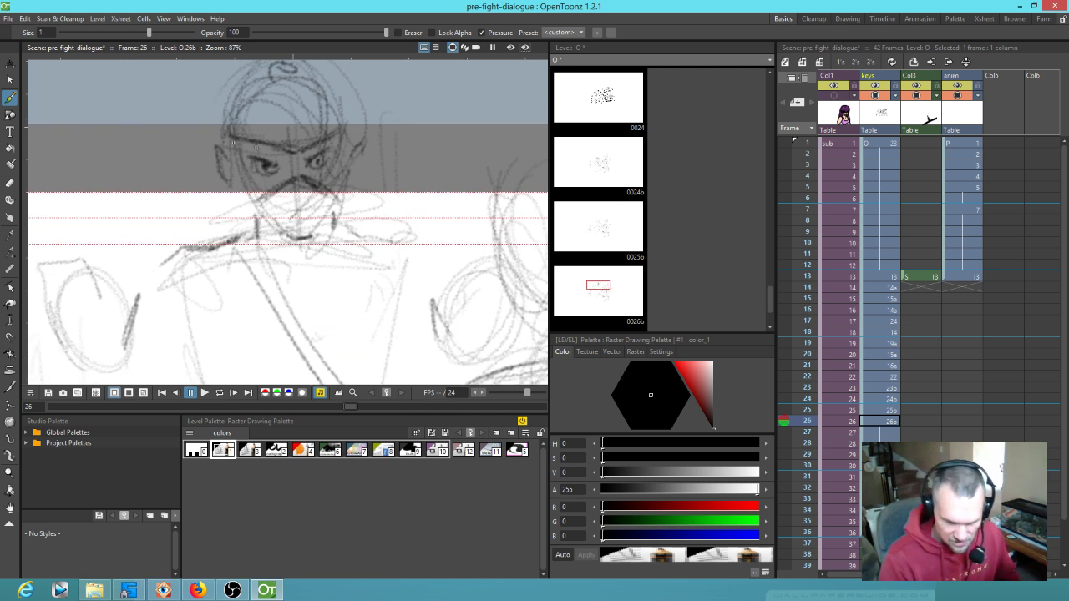
drag(359, 142, 357, 219)
drag(227, 186, 245, 148)
drag(327, 130, 341, 175)
Step: Add a dark curve around the back of the central figure's head on frame 25, comparing it with frame 24
key(comma)
scroll(343, 153, down, 2)
key(comma)
key(period)
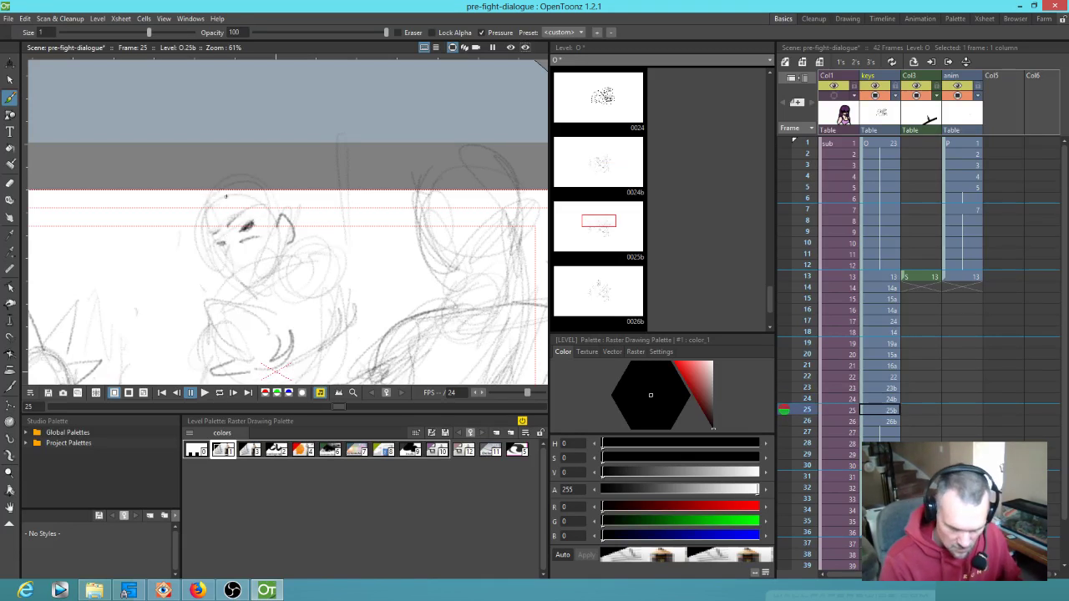
key(comma)
key(period)
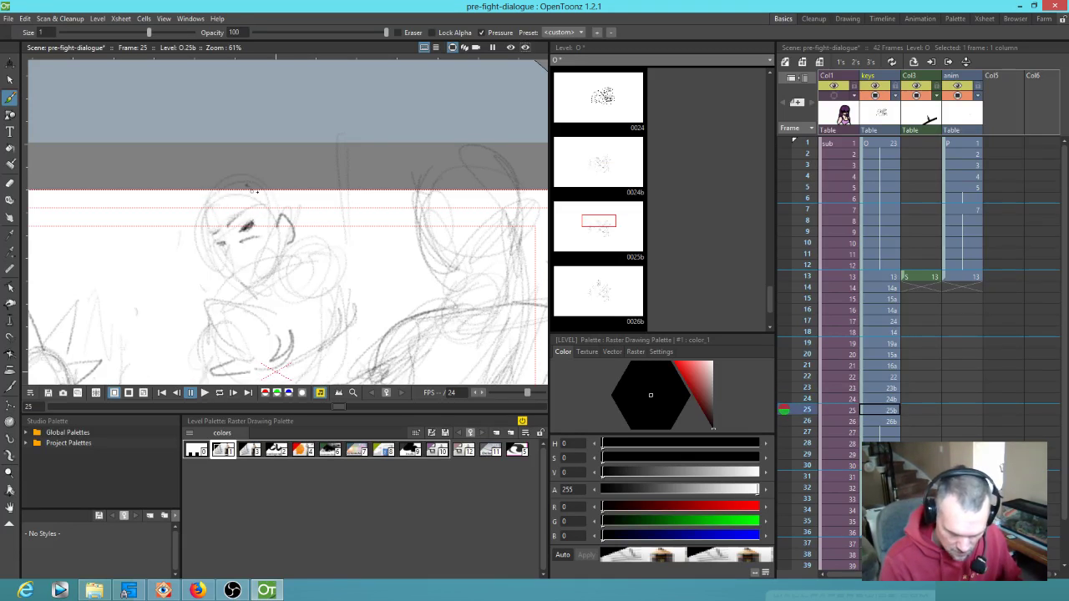
mouse_move(266, 185)
mouse_down()
mouse_move(294, 201)
mouse_move(322, 241)
mouse_up()
key(comma)
key(period)
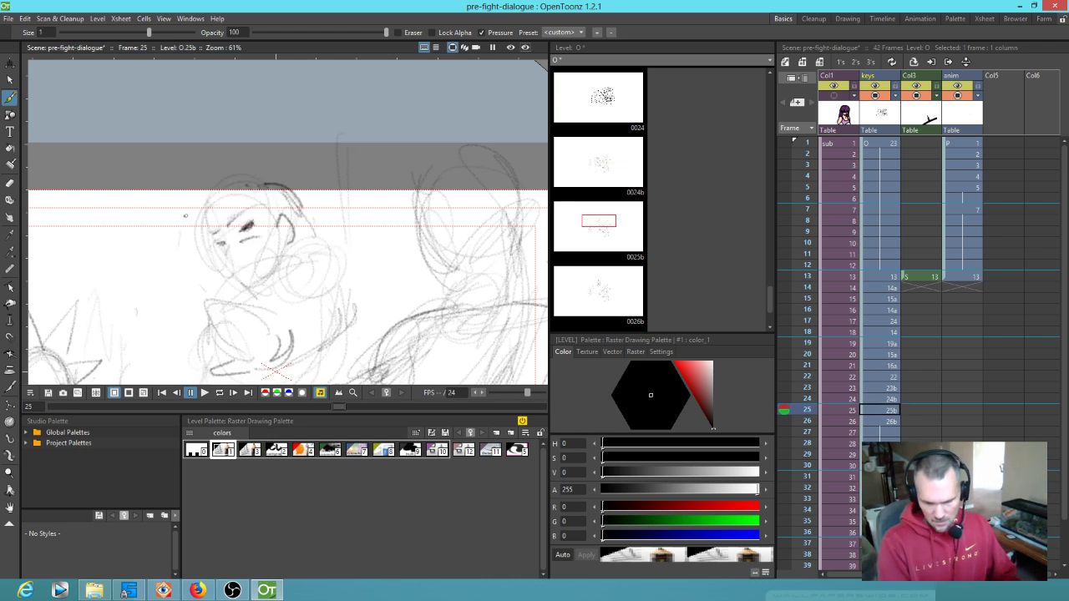
scroll(185, 216, down, 2)
key(comma)
key(period)
Step: Sketch fingers onto both raised hands of the central figure on frame 26 and add the forearm lines
key(period)
drag(290, 157, 304, 256)
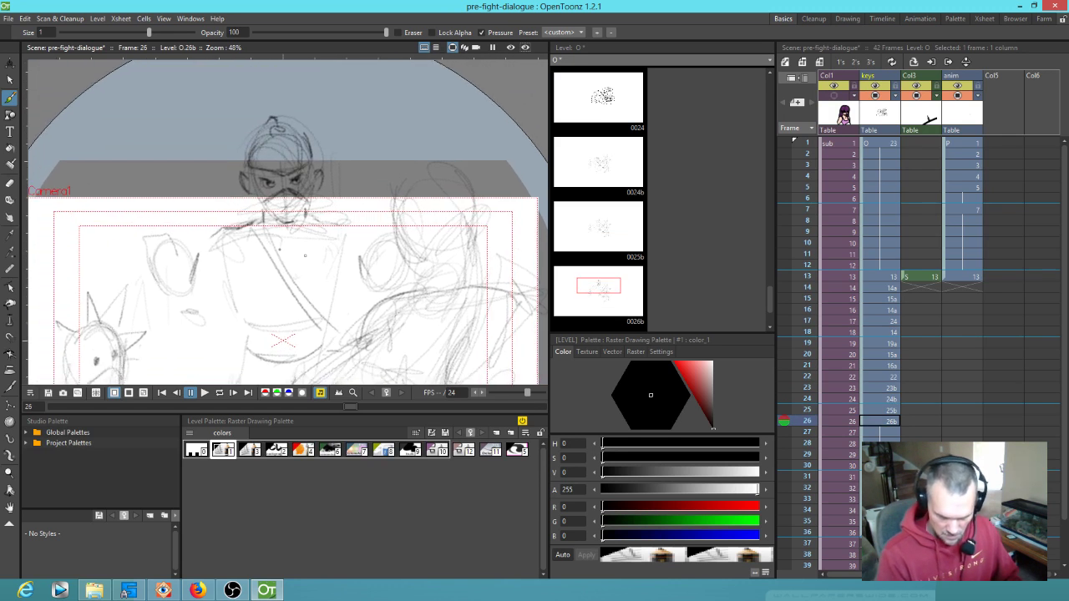
mouse_move(199, 312)
mouse_down()
mouse_move(219, 312)
mouse_move(203, 271)
mouse_move(209, 307)
mouse_up()
mouse_move(199, 302)
mouse_down()
mouse_move(167, 314)
mouse_move(217, 329)
mouse_move(220, 321)
mouse_up()
mouse_move(349, 224)
mouse_down()
mouse_move(379, 310)
mouse_move(367, 337)
mouse_move(373, 258)
mouse_move(380, 241)
mouse_move(396, 265)
mouse_up()
mouse_move(170, 237)
mouse_down()
mouse_move(176, 260)
mouse_move(156, 264)
mouse_up()
drag(199, 294, 244, 191)
scroll(213, 218, down, 4)
drag(232, 236, 206, 271)
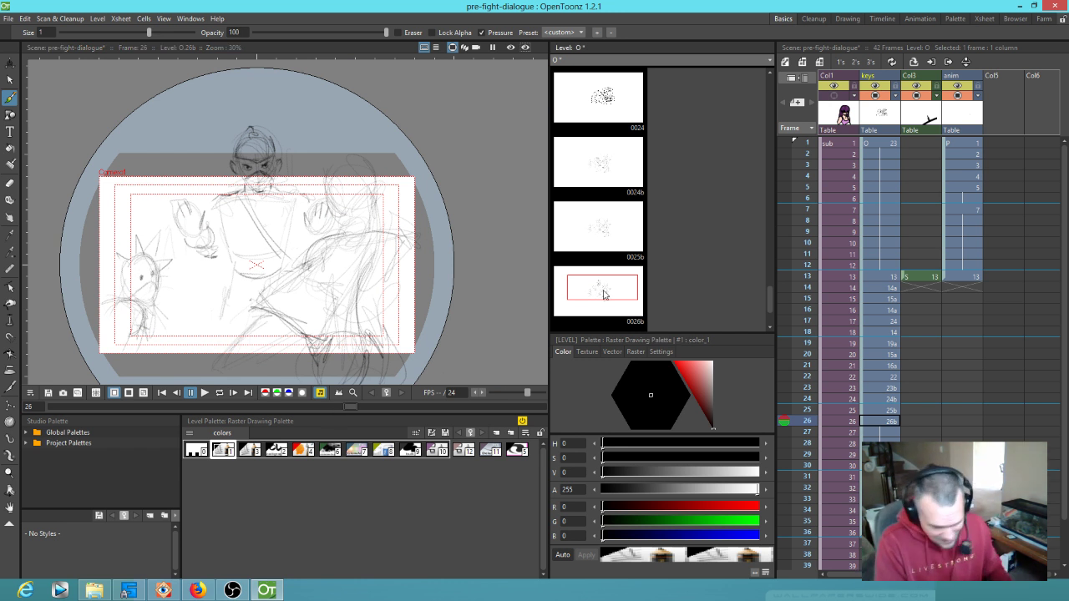
Step: Step back through the storyboard drawings from frame 26 to frame 1 to review the sequence
key(Up)
key(Up)
key(Up)
key(Up)
key(Up)
key(Up)
key(Up)
key(Up)
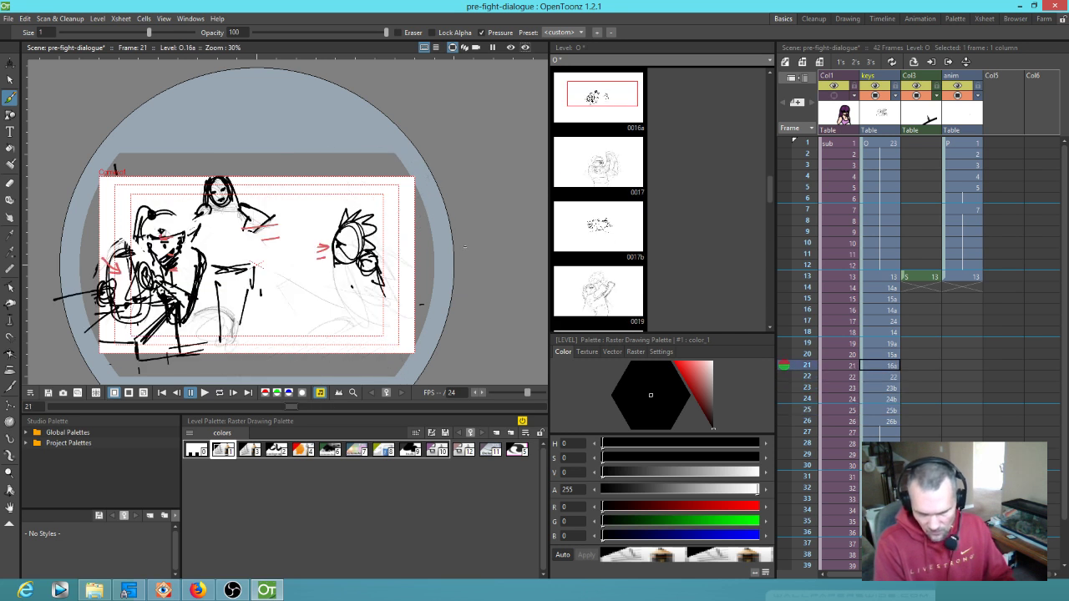
key(Up)
key(Up)
key(Up)
key(Up)
key(Up)
key(Up)
key(Up)
key(Up)
key(Up)
key(Up)
key(Up)
key(Up)
key(Up)
key(Up)
key(Up)
key(Up)
key(Up)
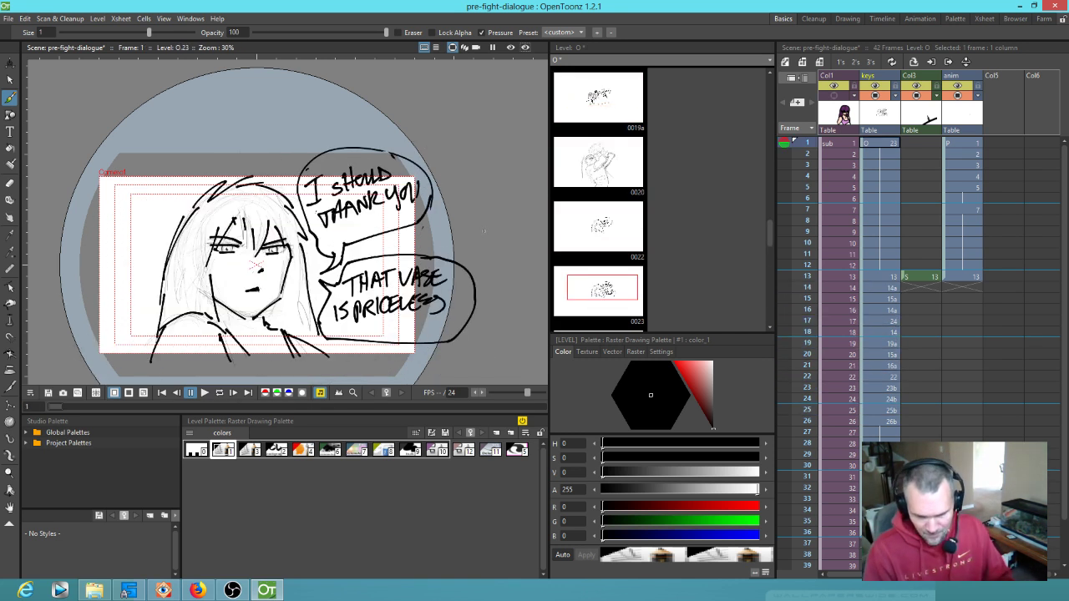
Step: Scrub through the storyboard from frame 1 to frame 26 and save the scene
click(801, 156)
drag(802, 156, 799, 323)
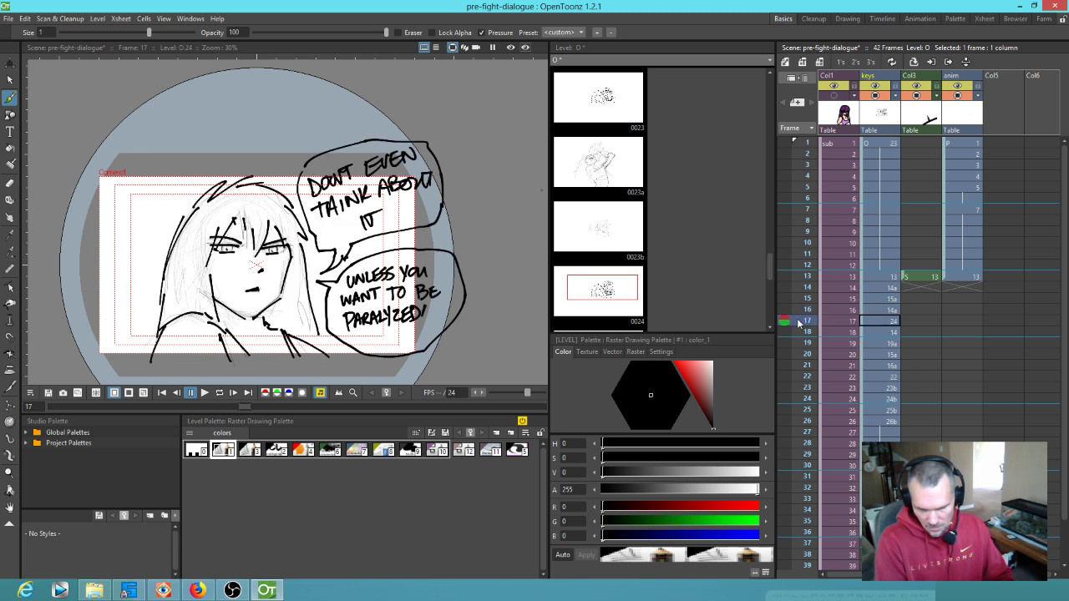
drag(799, 323, 799, 328)
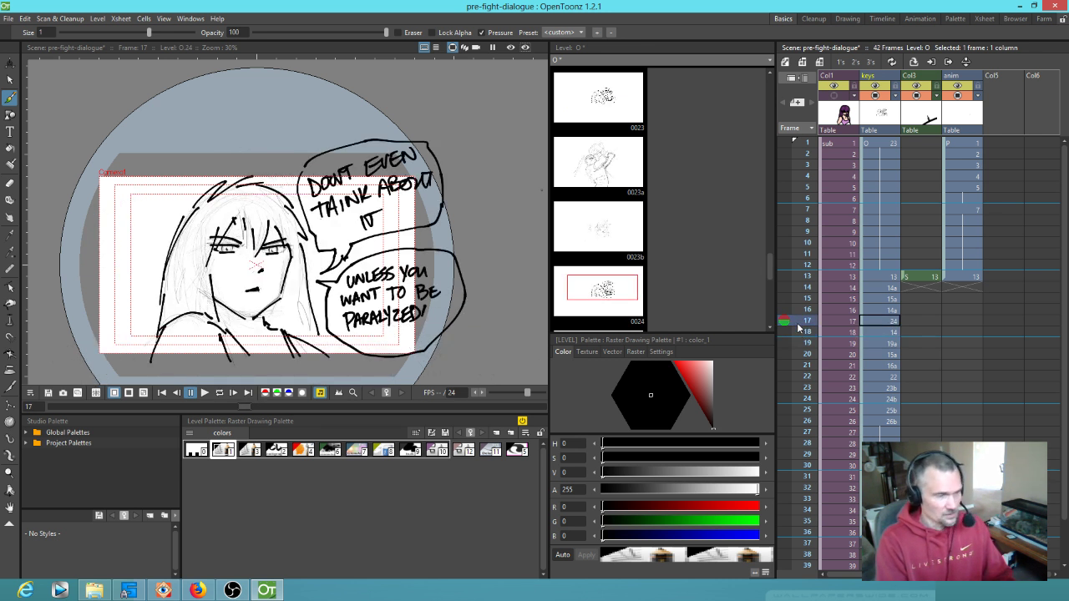
drag(799, 328, 794, 343)
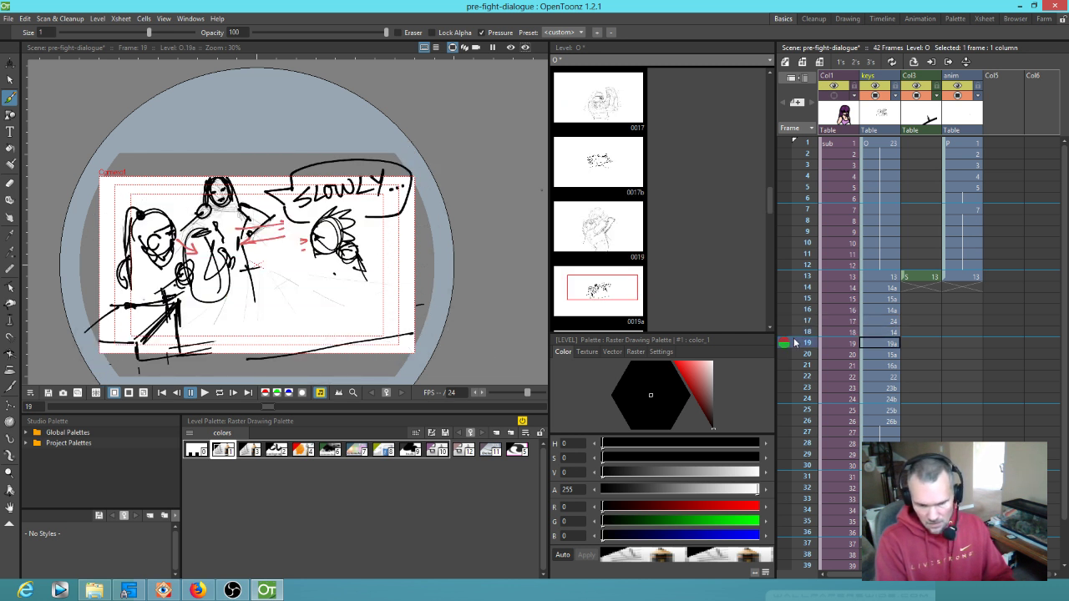
mouse_move(794, 343)
mouse_down()
mouse_move(774, 426)
mouse_move(783, 388)
mouse_move(775, 414)
mouse_move(786, 352)
mouse_move(786, 426)
mouse_up()
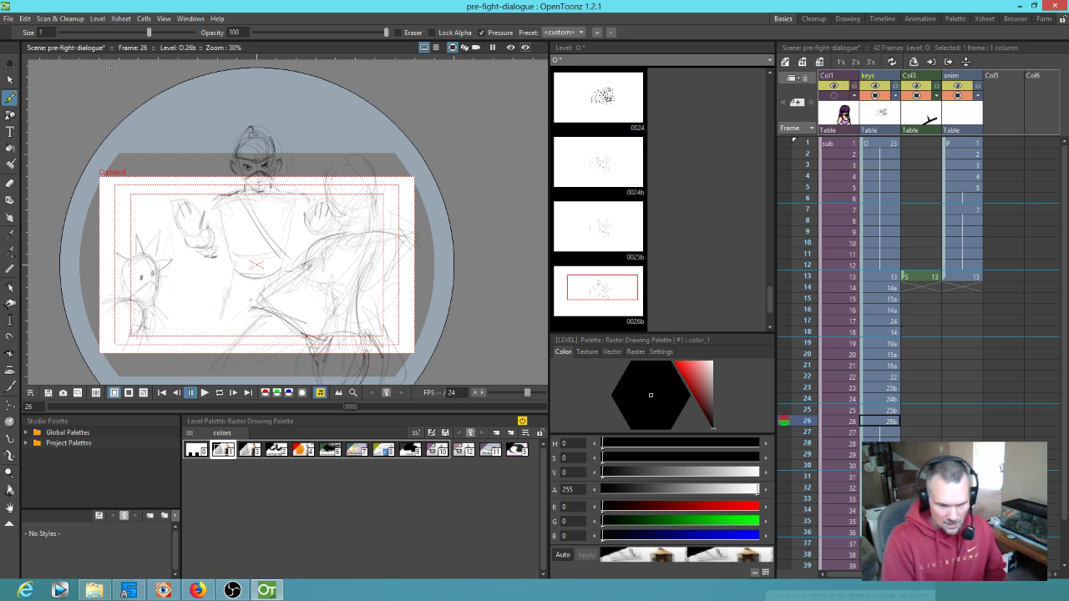
click(10, 19)
key(Escape)
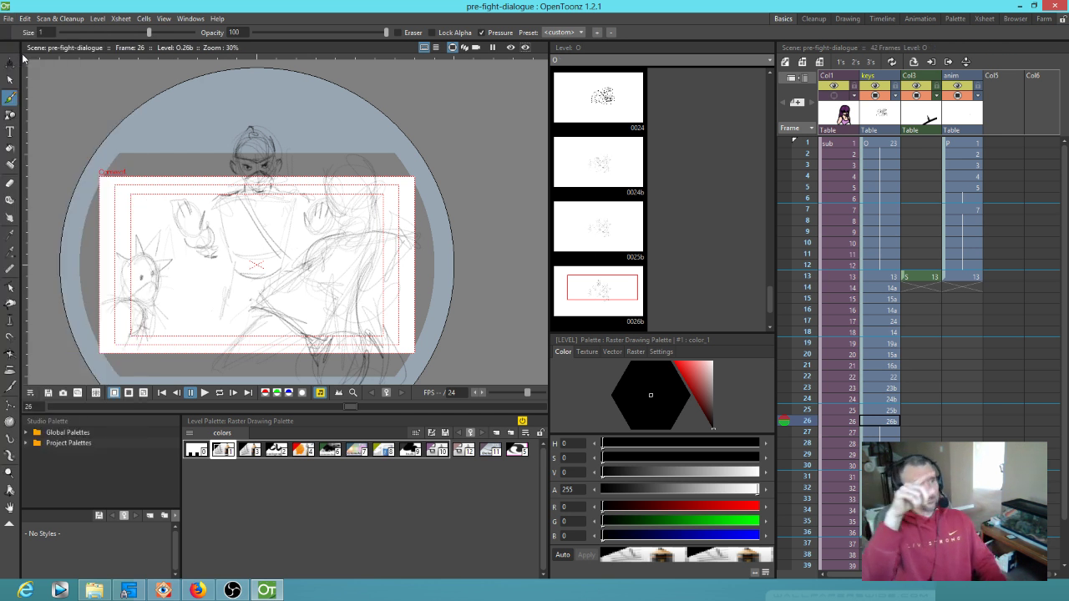